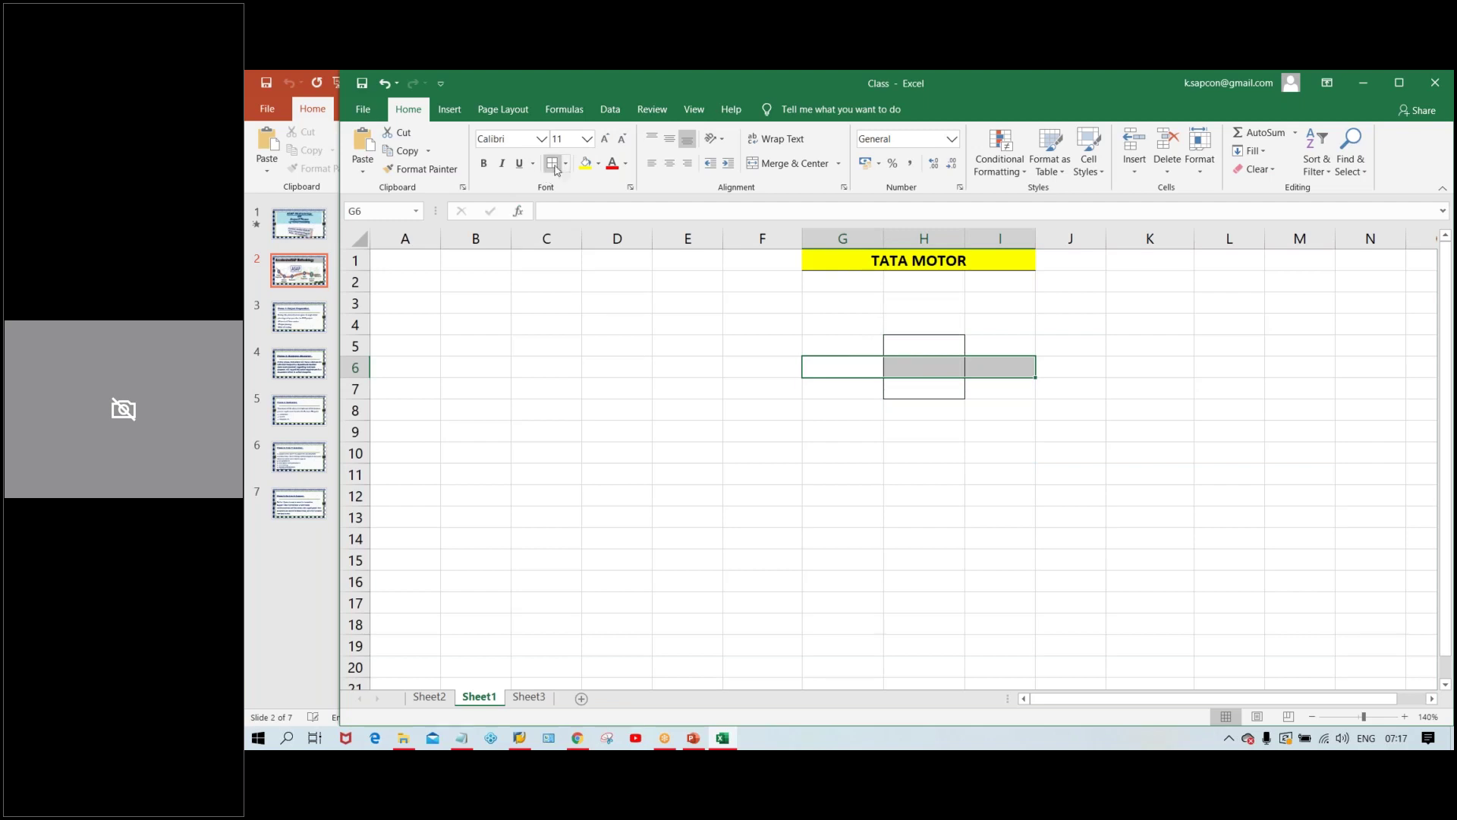
pyautogui.click(854, 431)
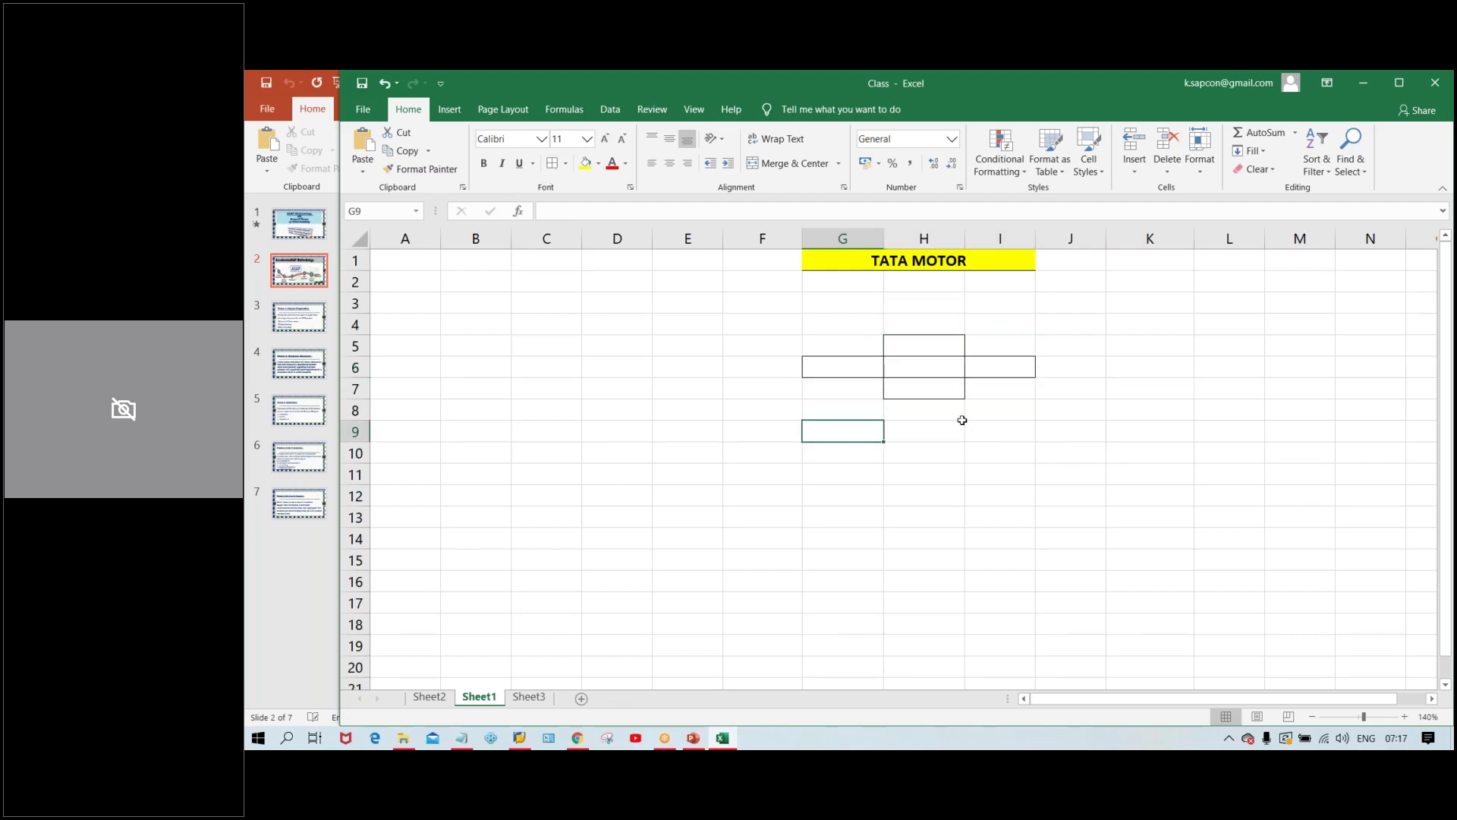
pyautogui.click(928, 345)
pyautogui.click(925, 389)
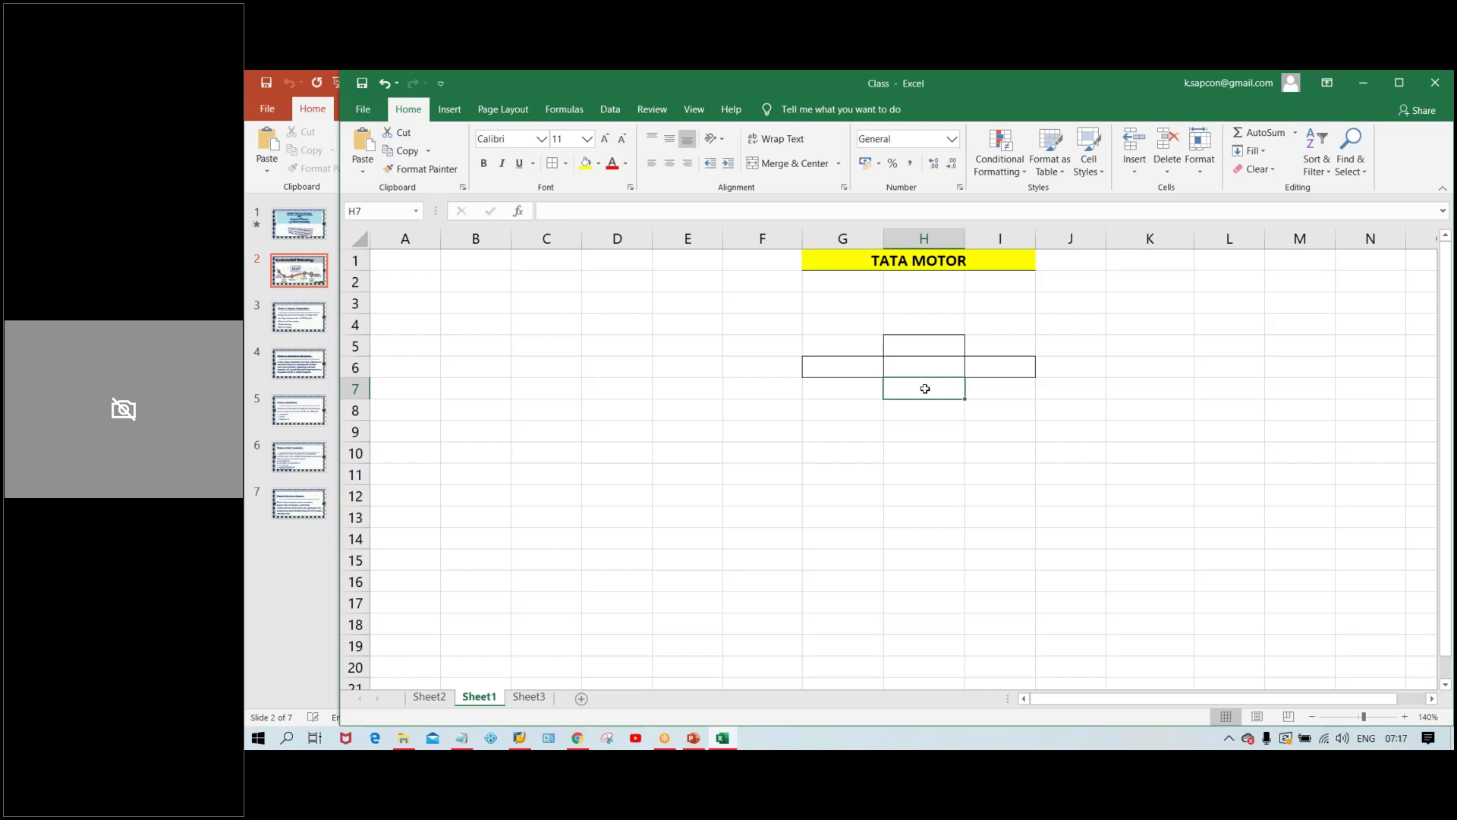
pyautogui.click(842, 367)
pyautogui.click(1007, 362)
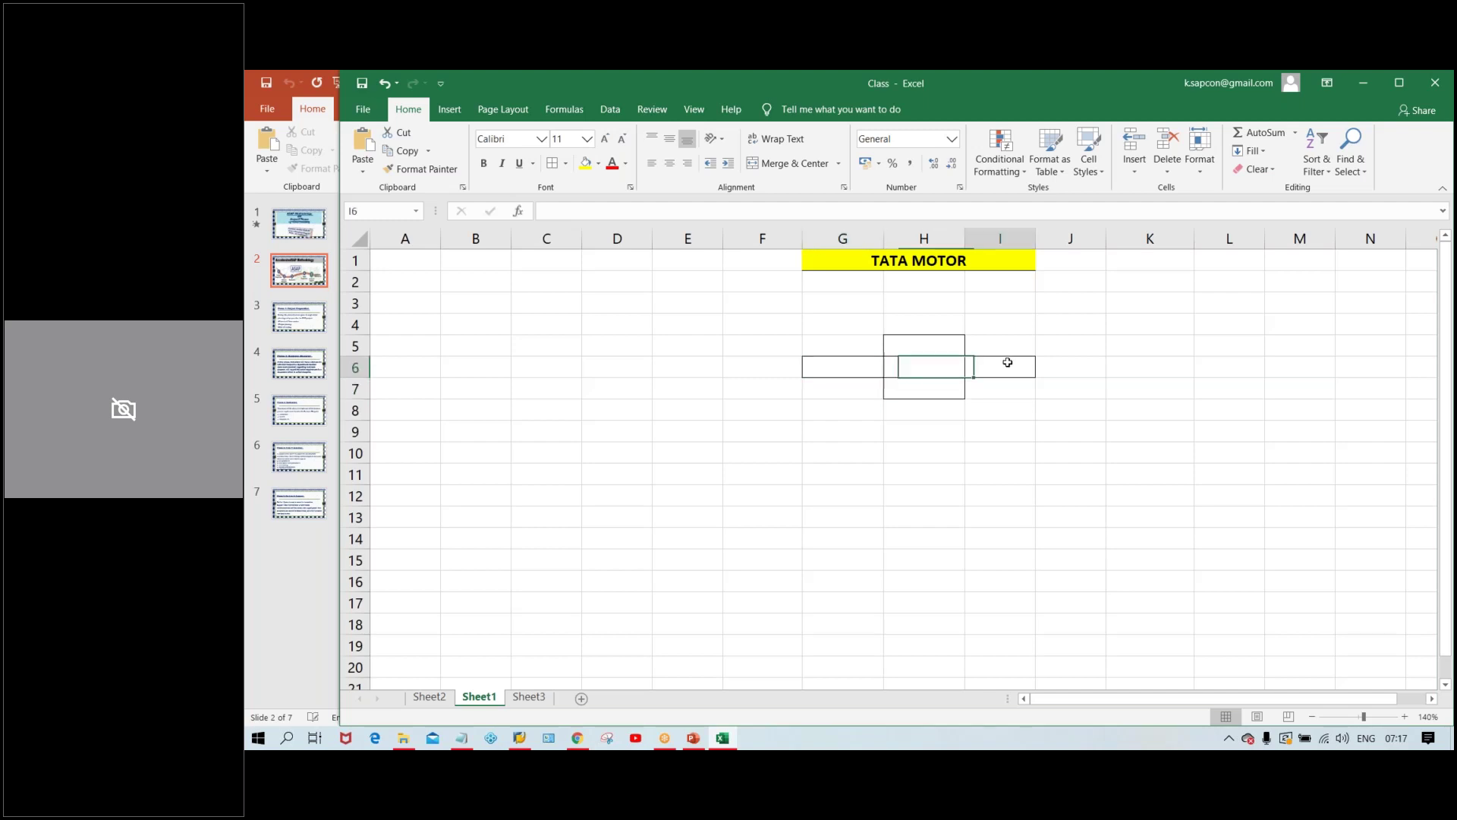
pyautogui.click(939, 341)
pyautogui.click(933, 388)
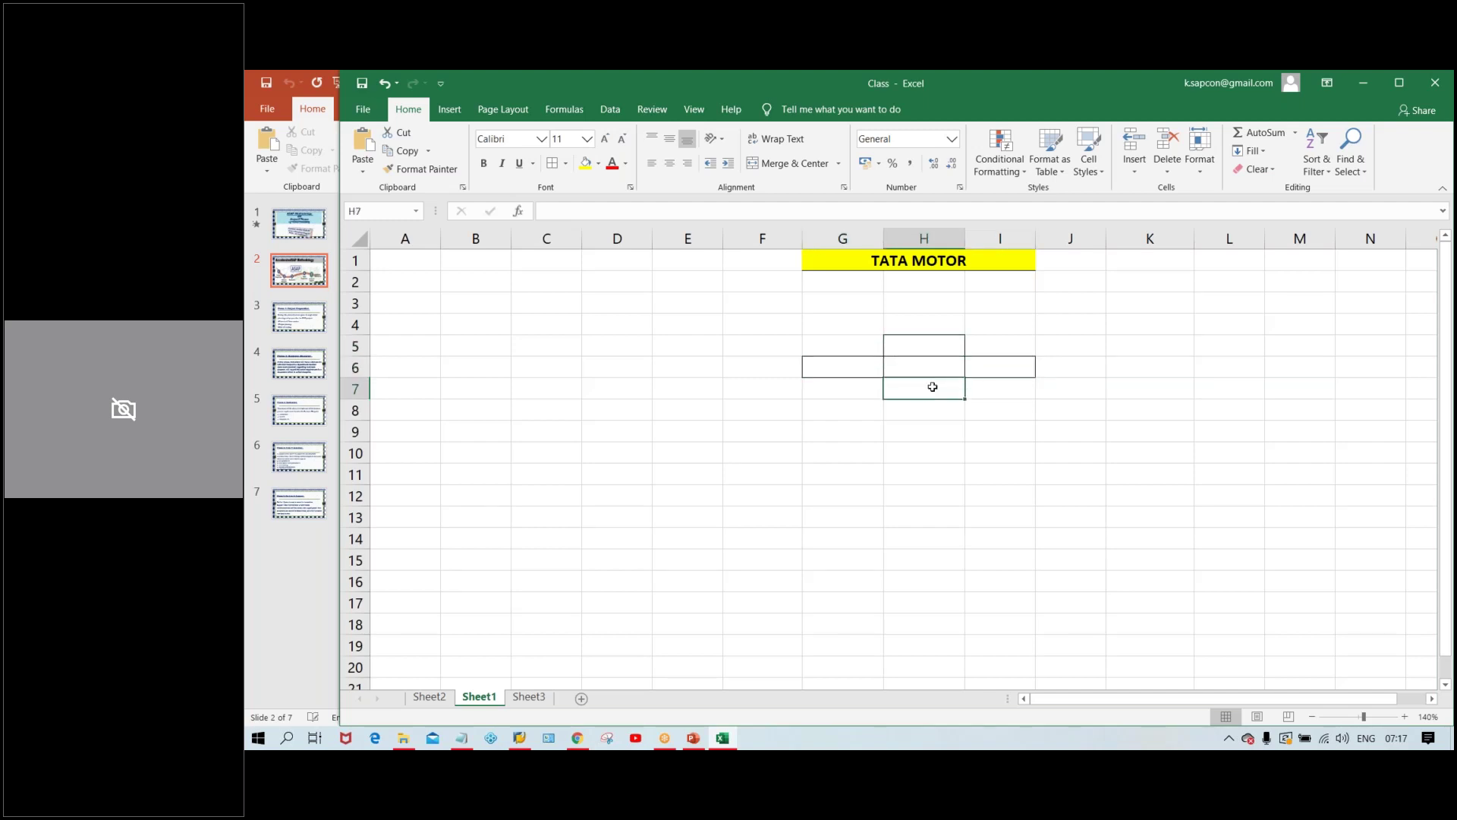
pyautogui.click(933, 347)
pyautogui.click(934, 367)
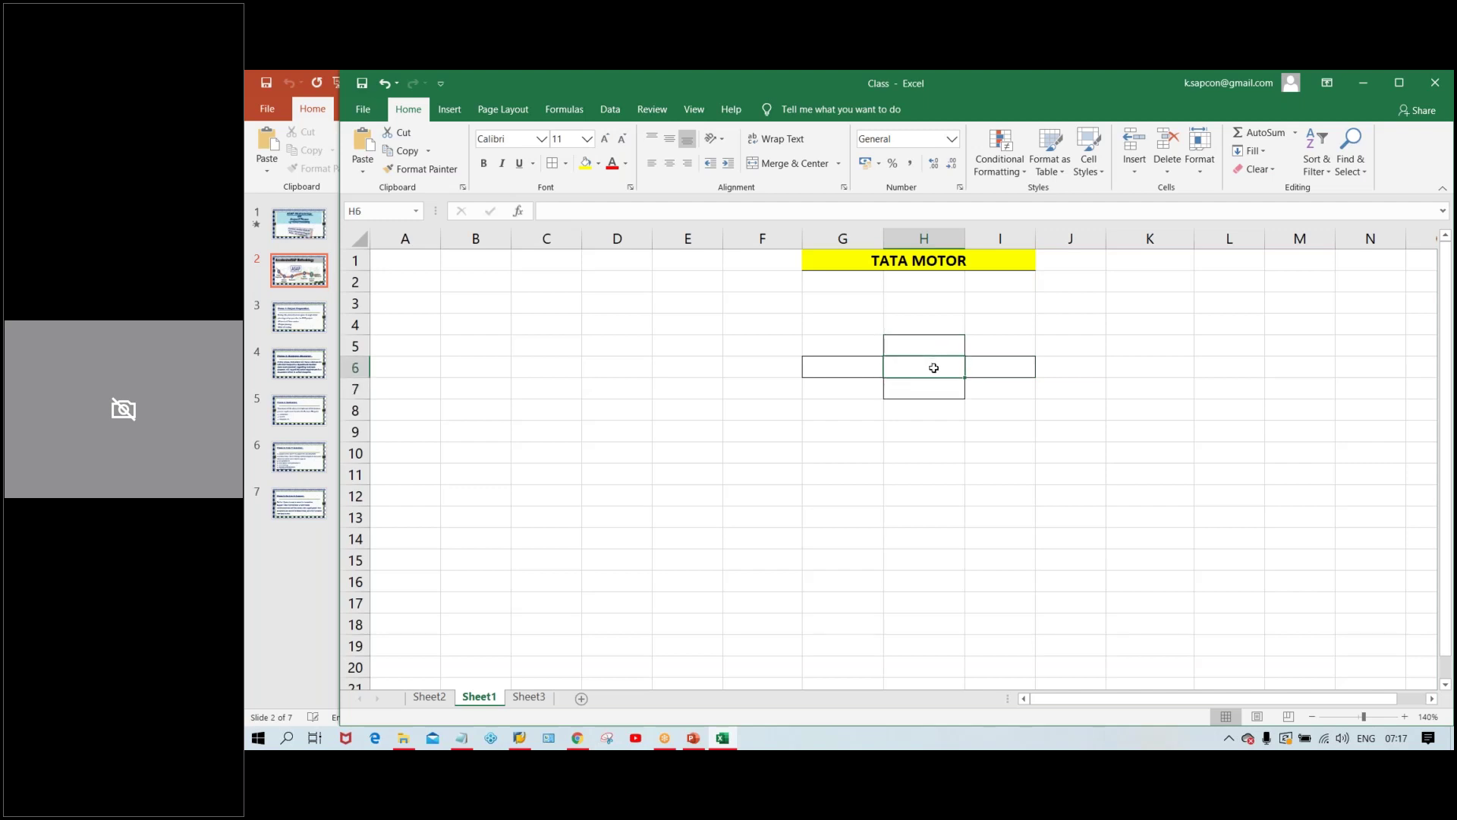
# Step: Enter nz in cell H5 and centre-align the range F4:J8 around the bordered cross
pyautogui.click(921, 338)
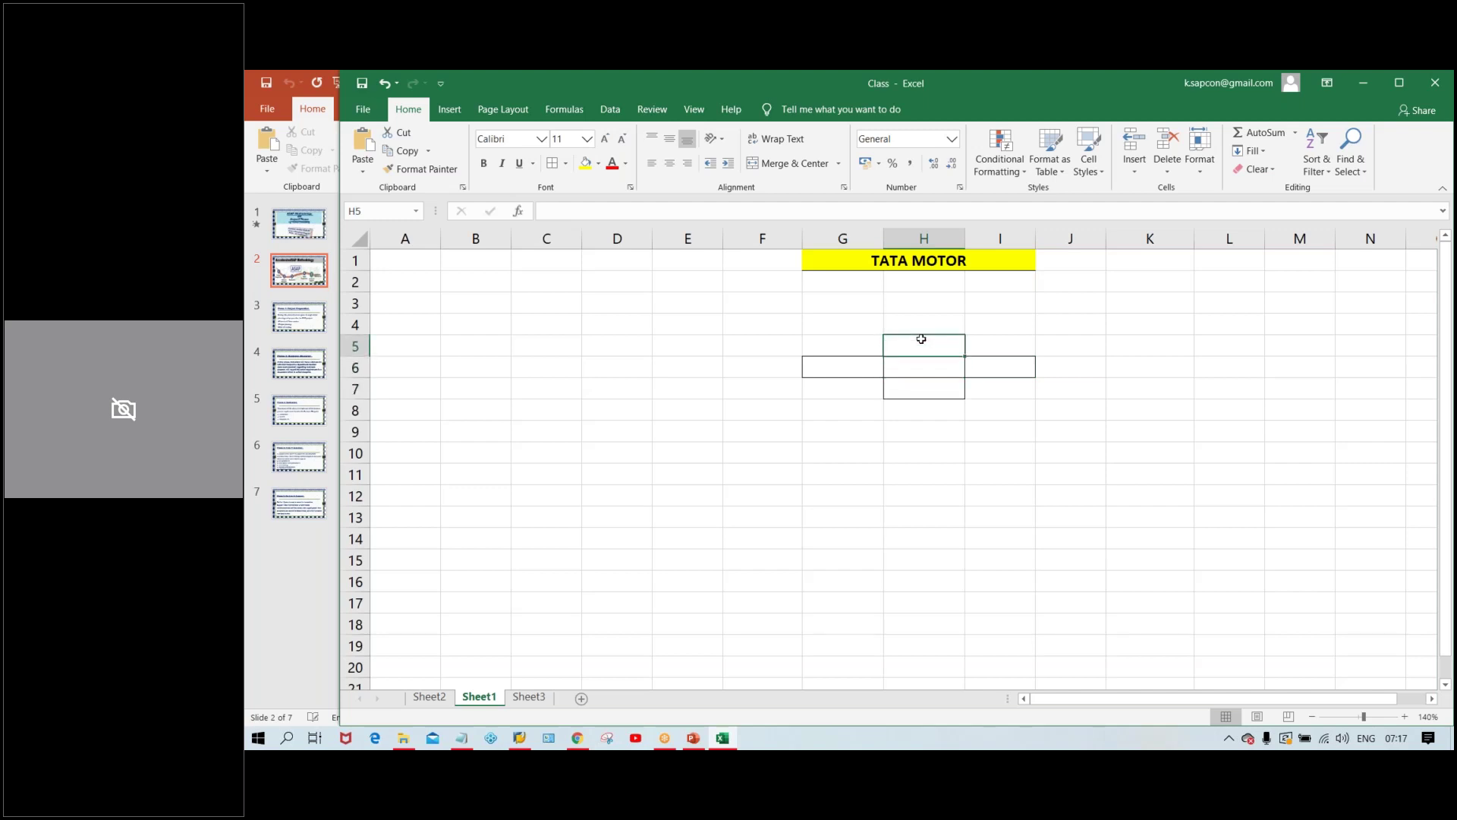
pyautogui.write('nz')
pyautogui.press('Down')
pyautogui.press('Down')
pyautogui.press('Up')
pyautogui.press('Up')
pyautogui.moveTo(788, 323); pyautogui.dragTo(1078, 410)
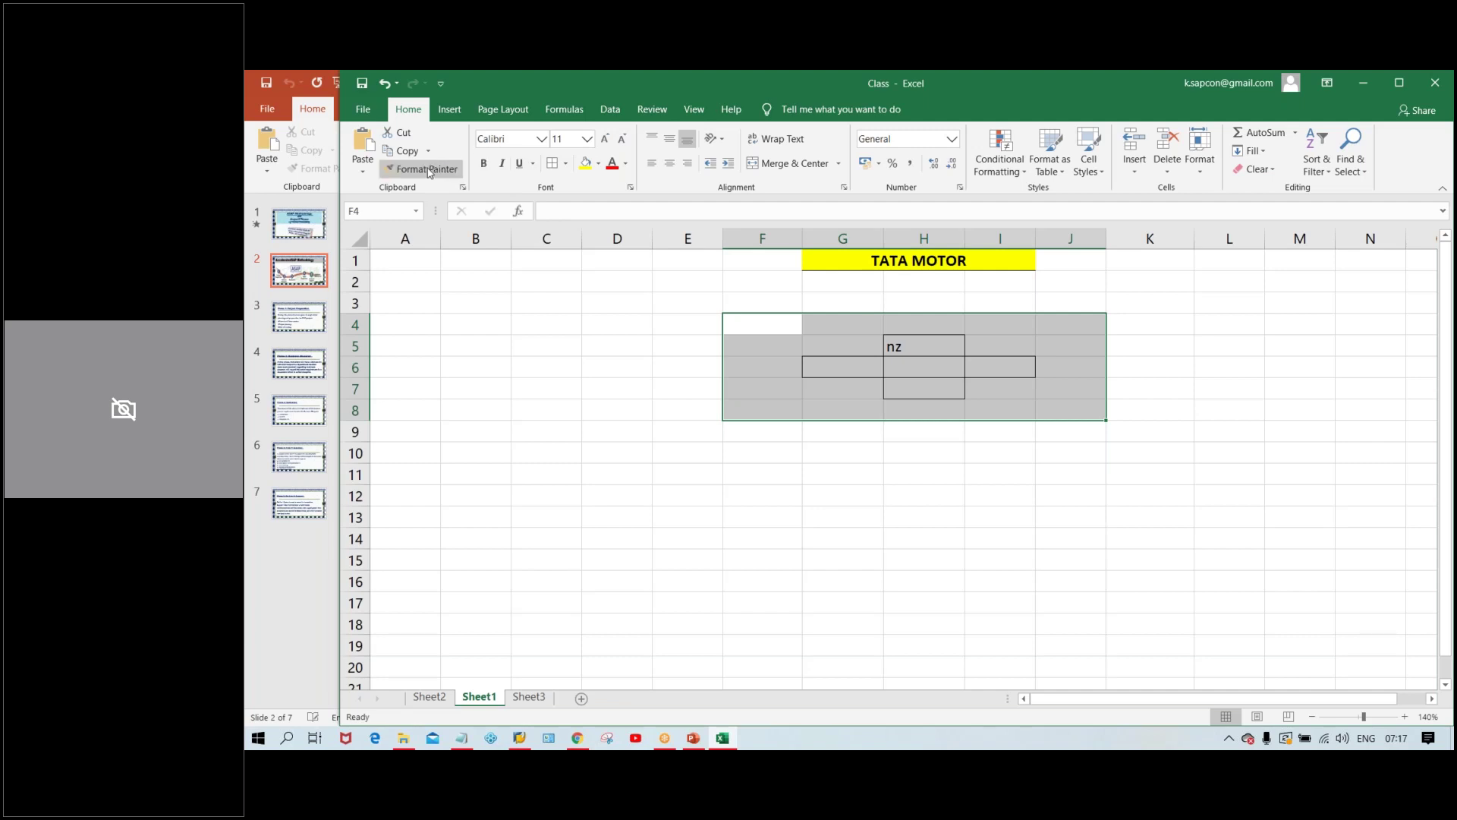
pyautogui.click(668, 168)
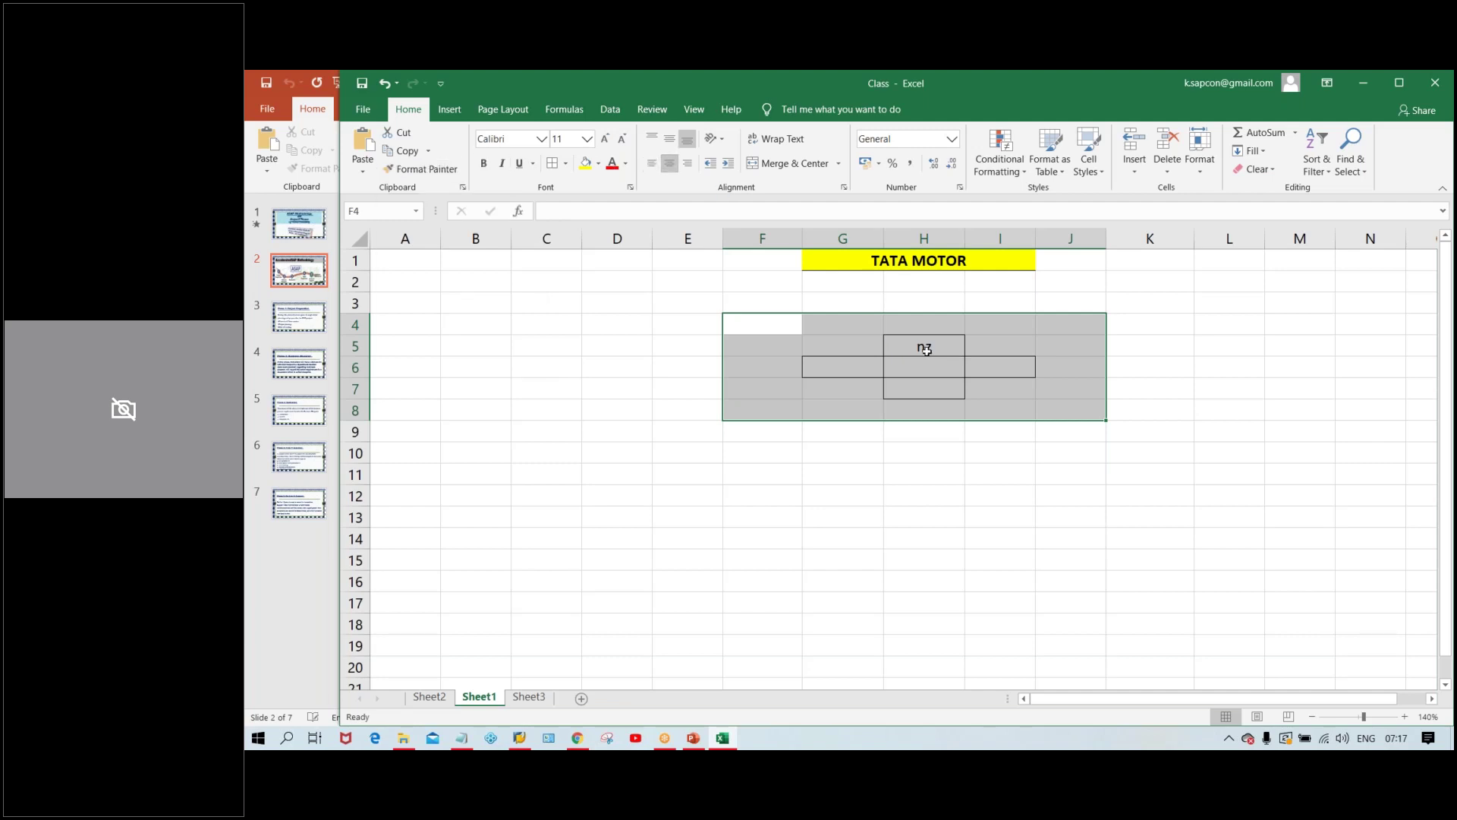
# Step: Replace the text in H5 with NZ and enter SZ in H7
pyautogui.click(922, 347)
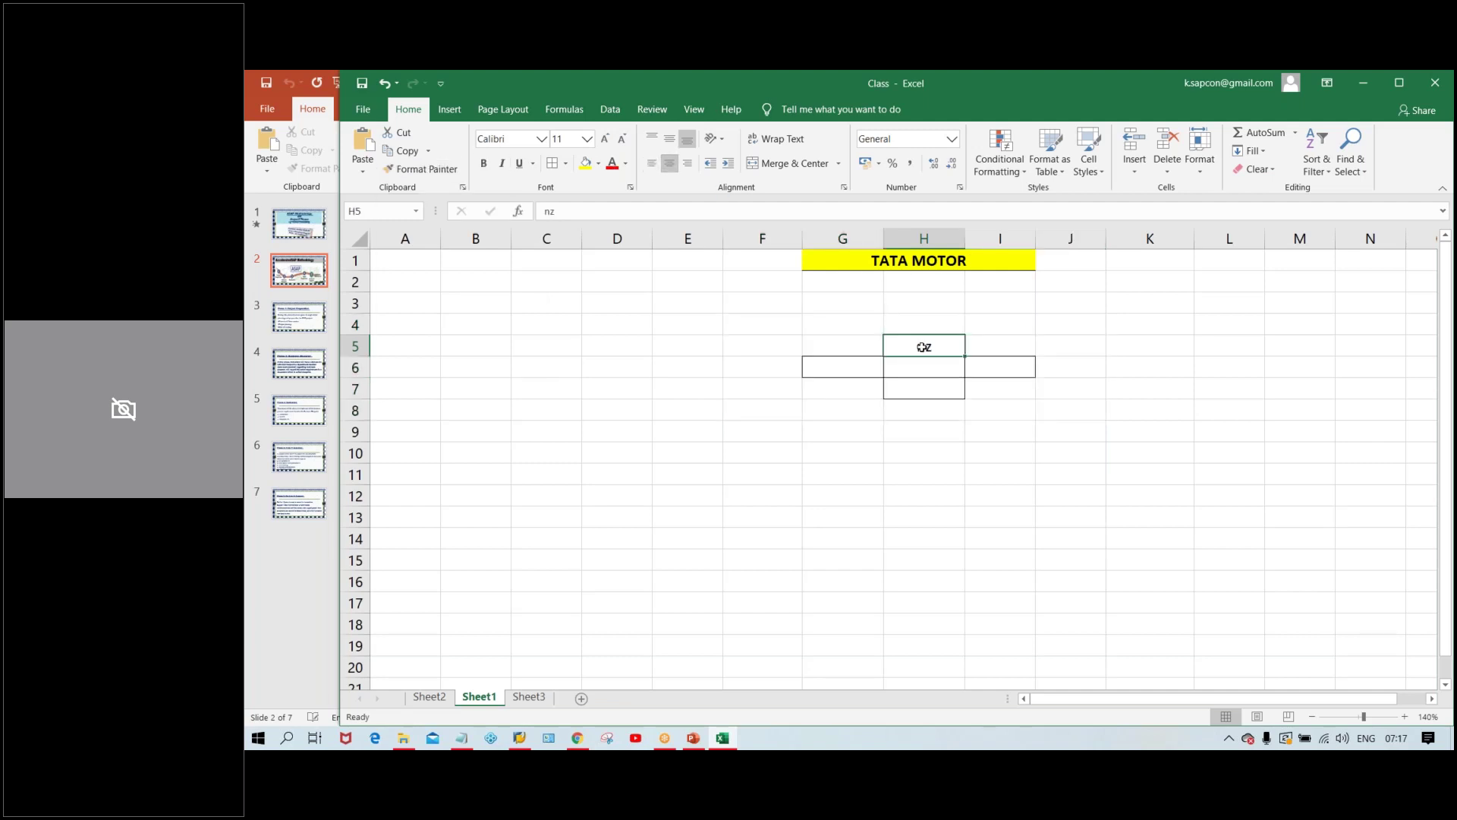
pyautogui.write('NZ')
pyautogui.press('Return')
pyautogui.press('Return')
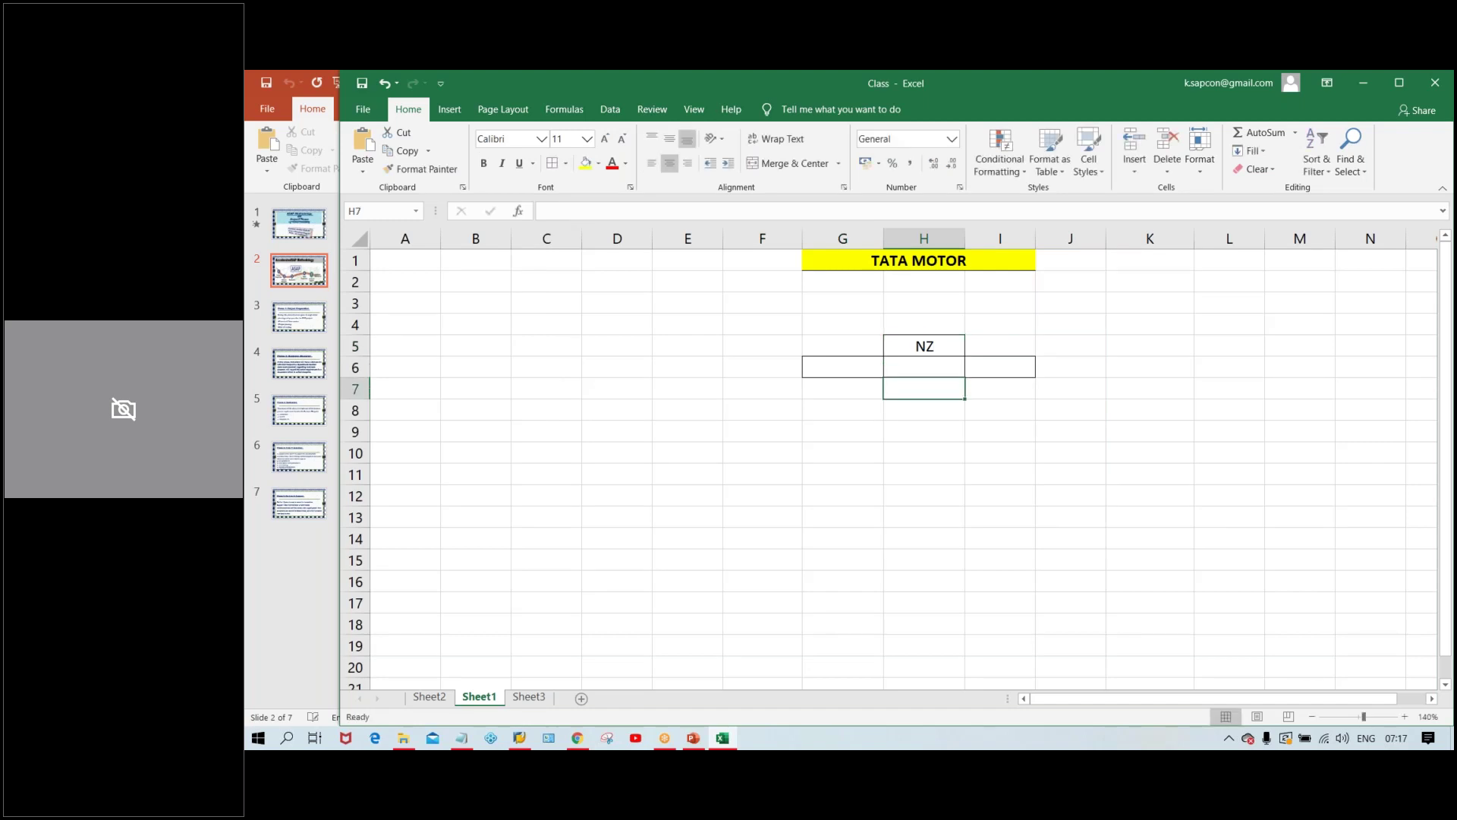
pyautogui.write('SZ')
pyautogui.press('Return')
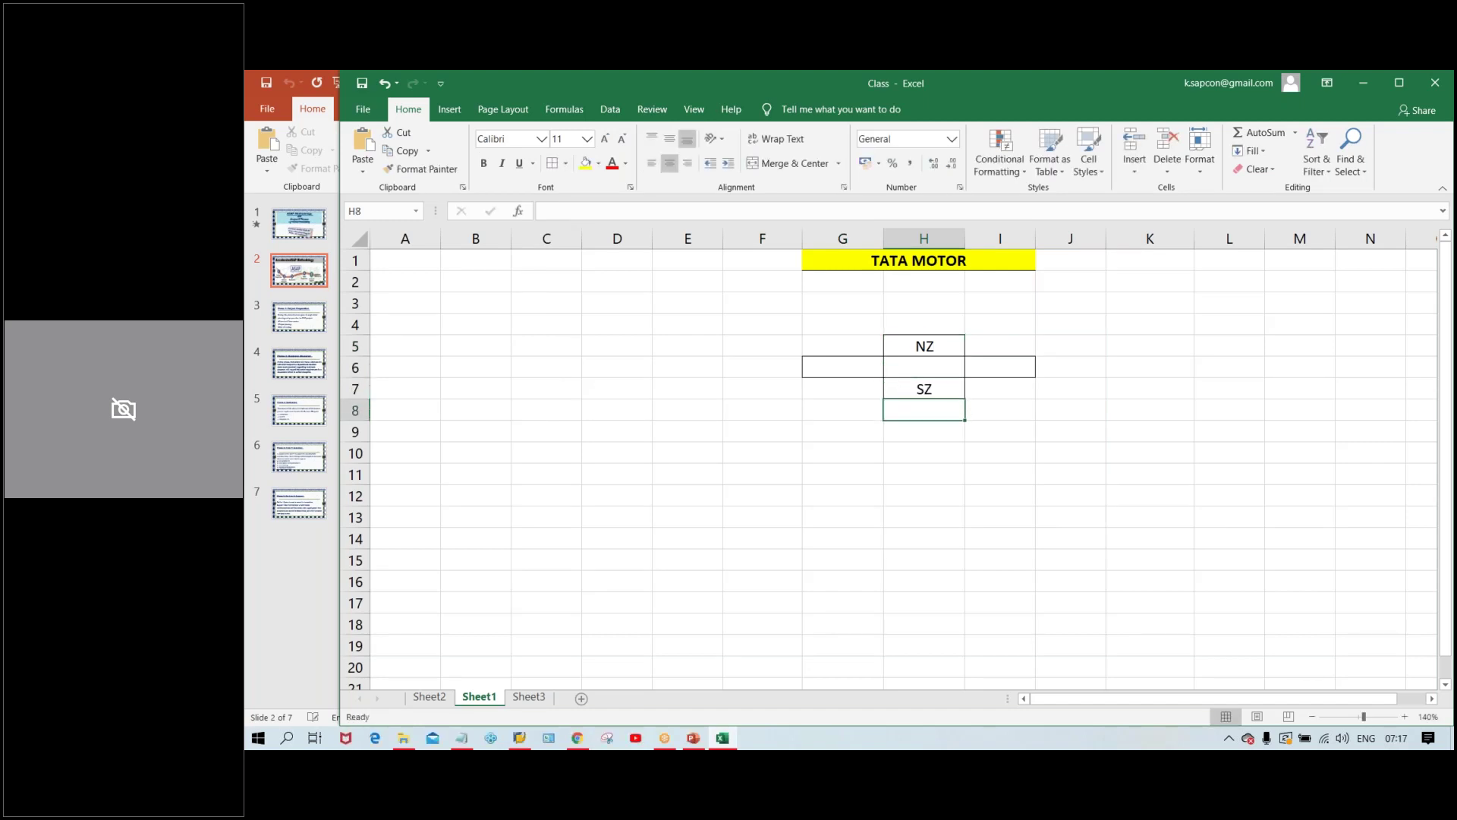
# Step: Fill the middle row of the cross with EZ in I6, WZ in G6 and CZ in H6
pyautogui.click(924, 368)
pyautogui.click(1000, 367)
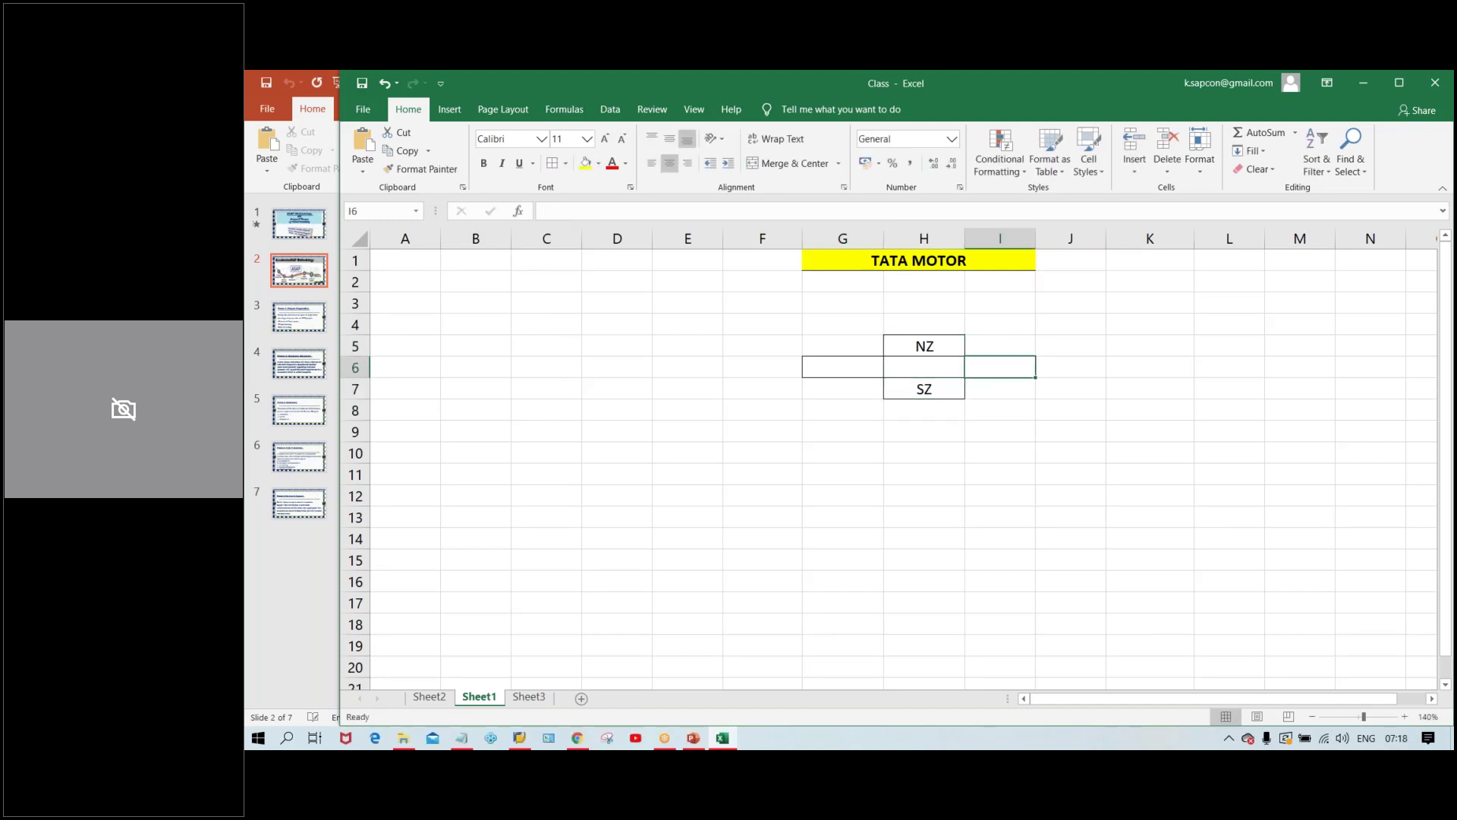
pyautogui.write('EZ')
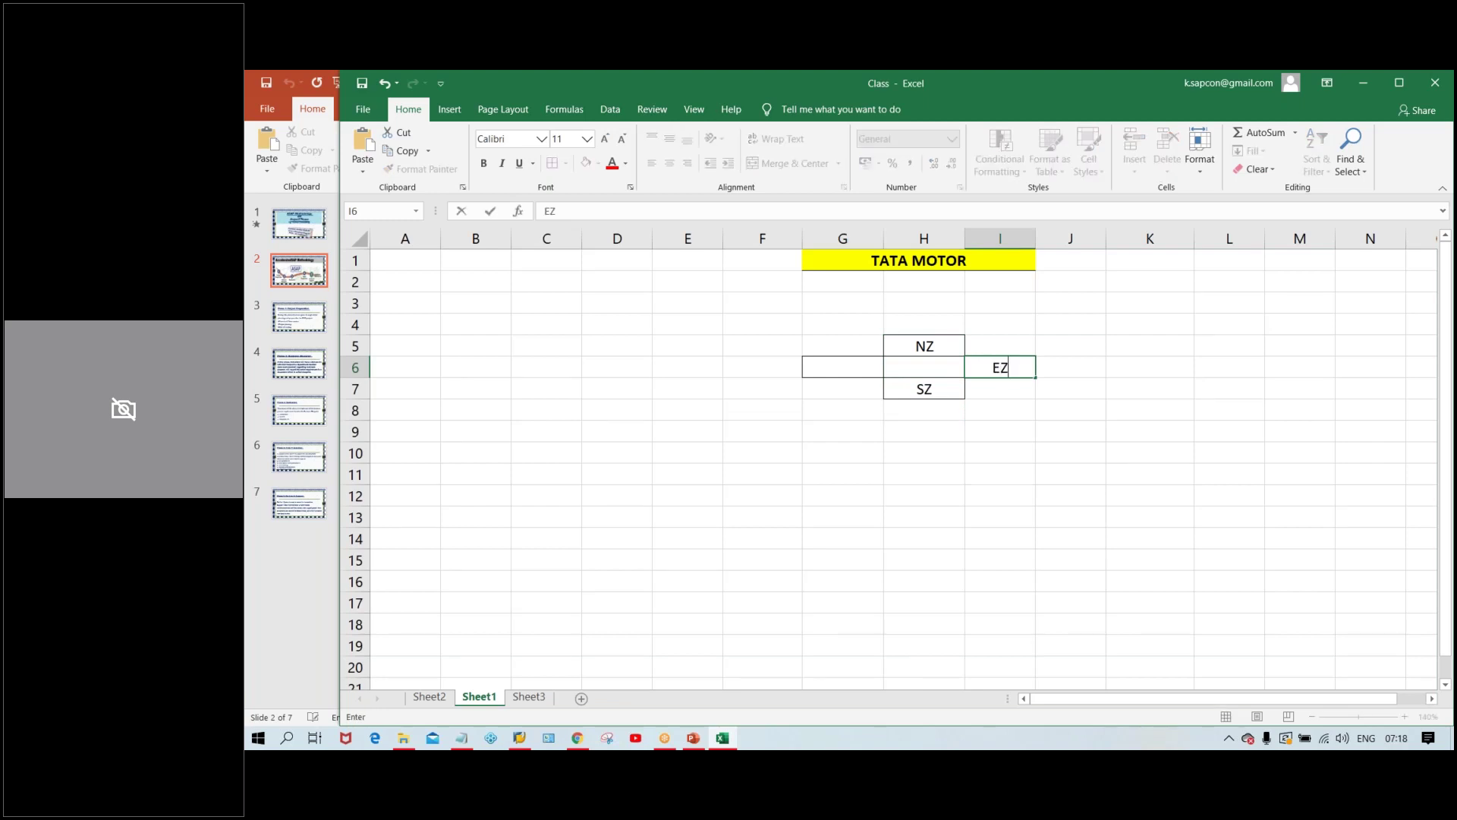
pyautogui.click(924, 367)
pyautogui.click(842, 368)
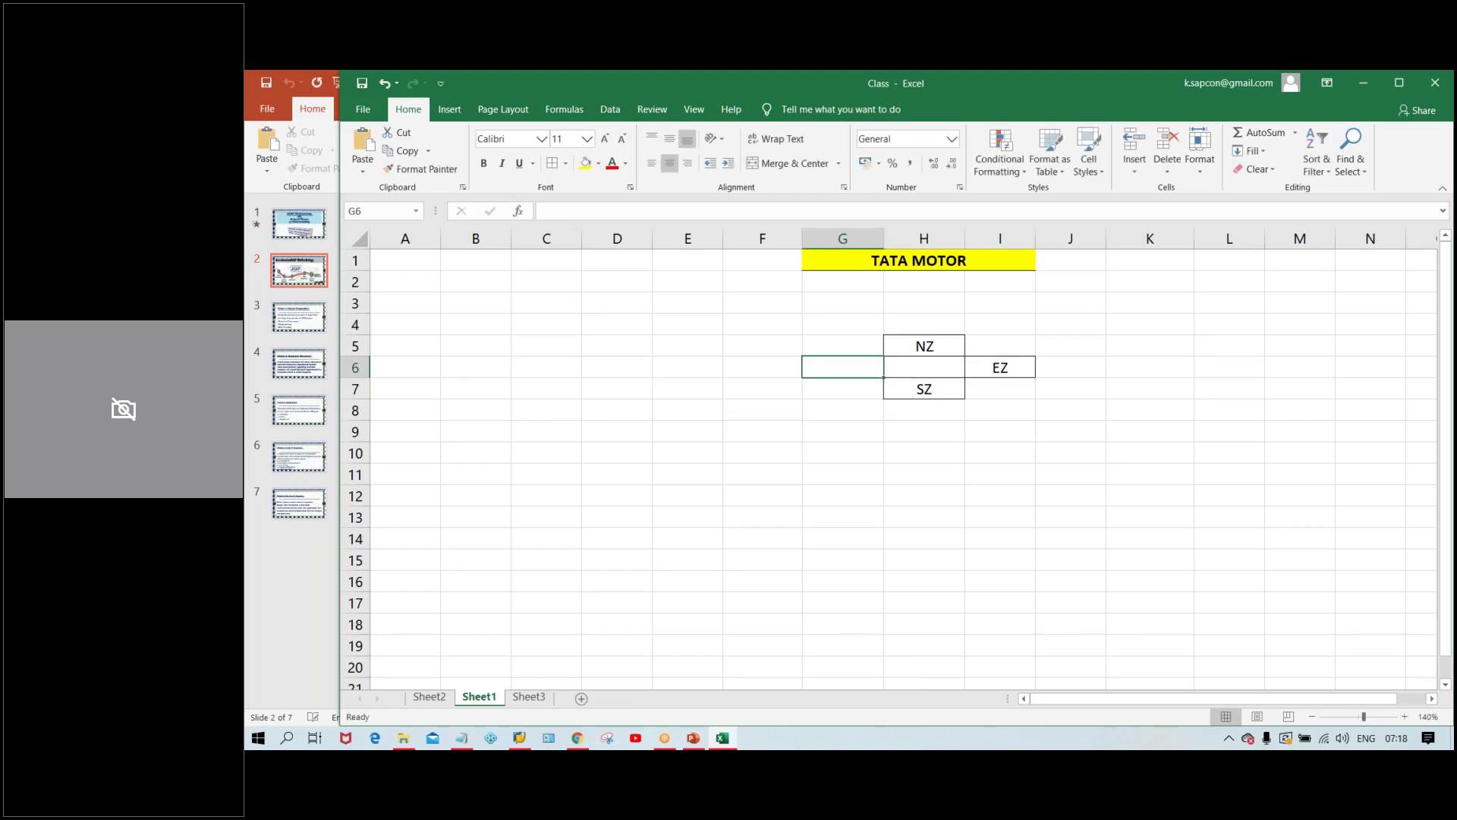
pyautogui.write('WZ')
pyautogui.click(924, 368)
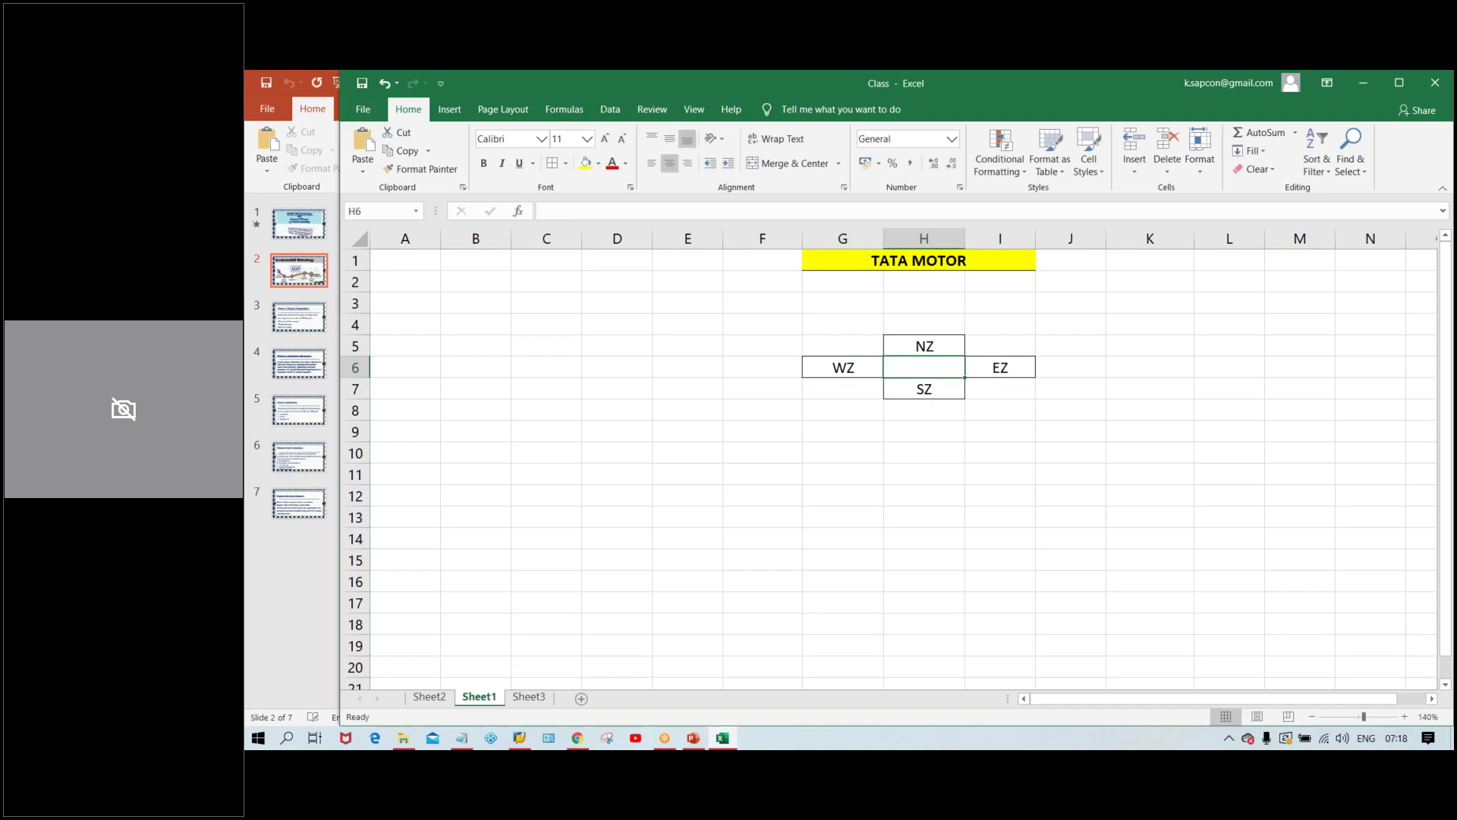
pyautogui.write('CZ')
pyautogui.press('Return')
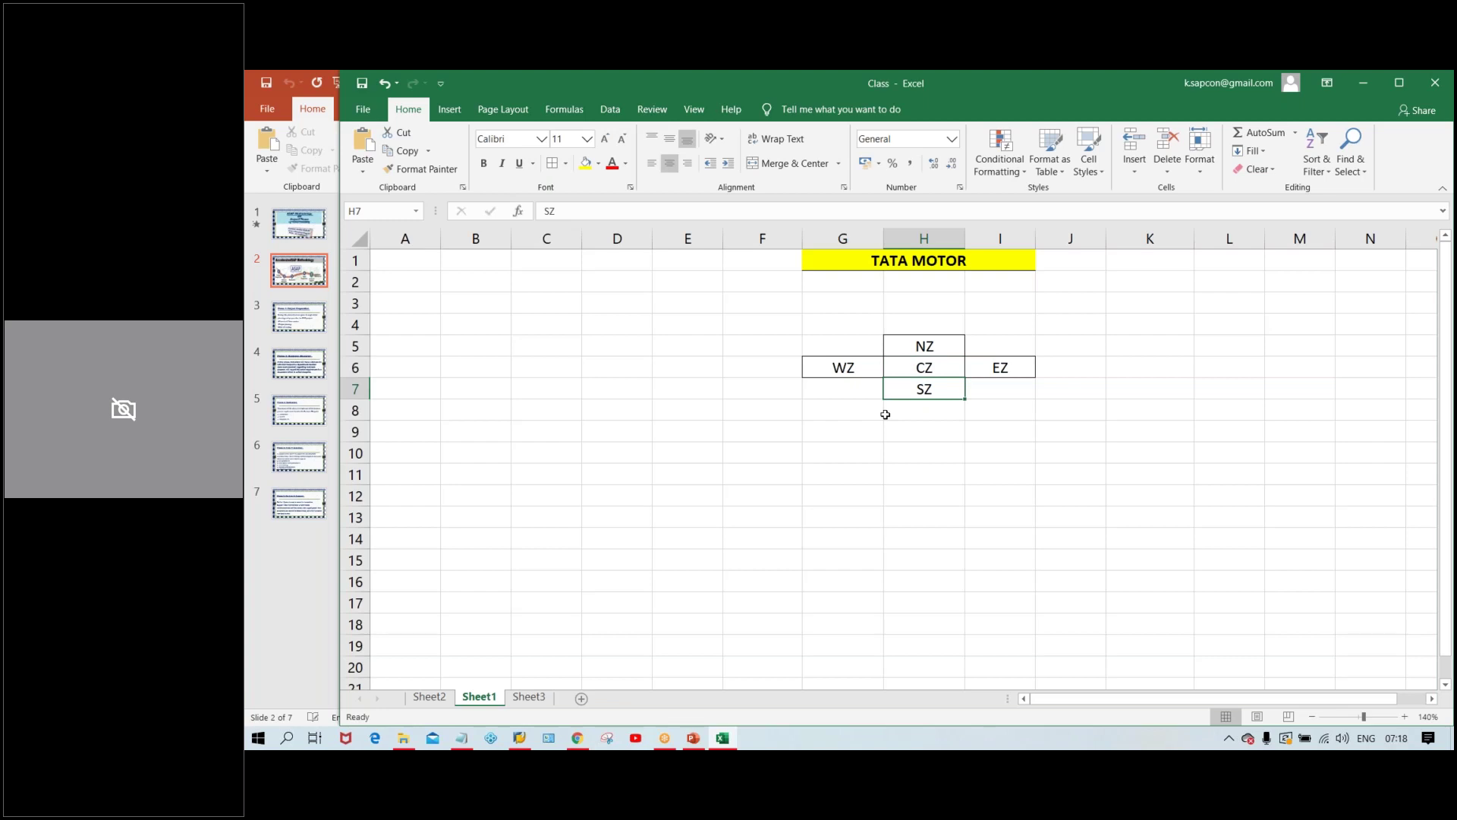
pyautogui.click(932, 351)
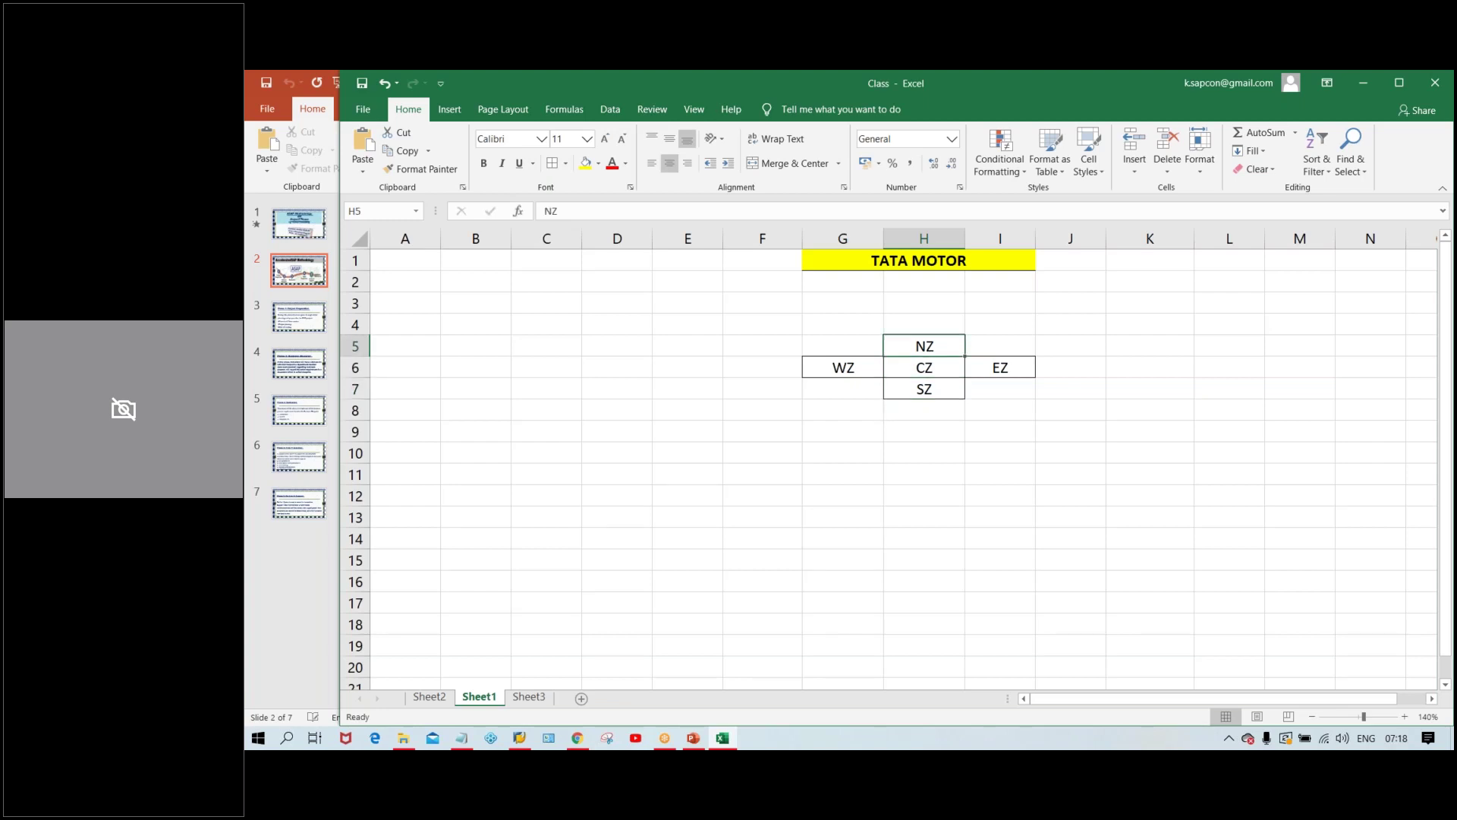
pyautogui.click(930, 392)
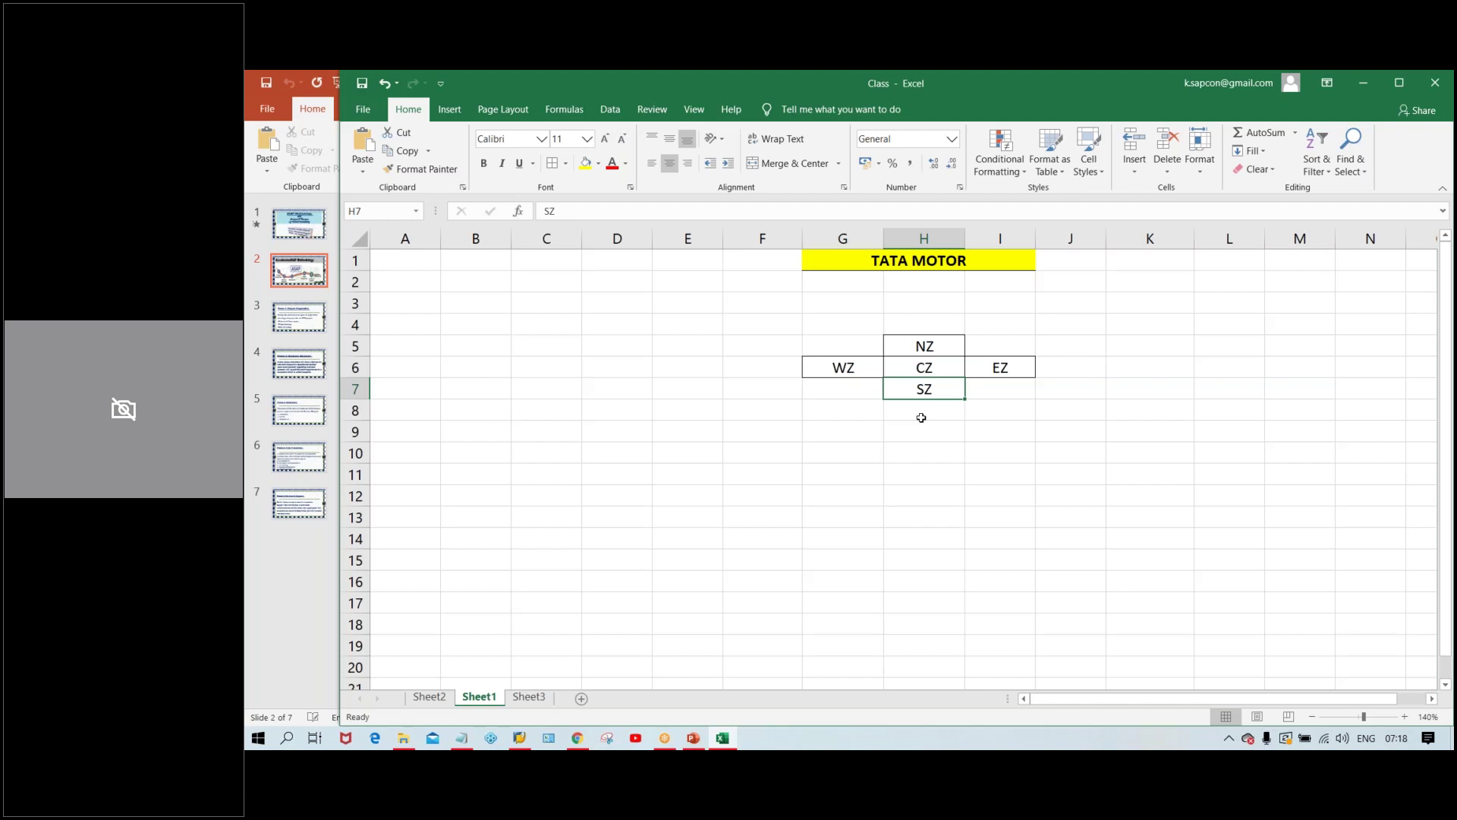
pyautogui.click(940, 368)
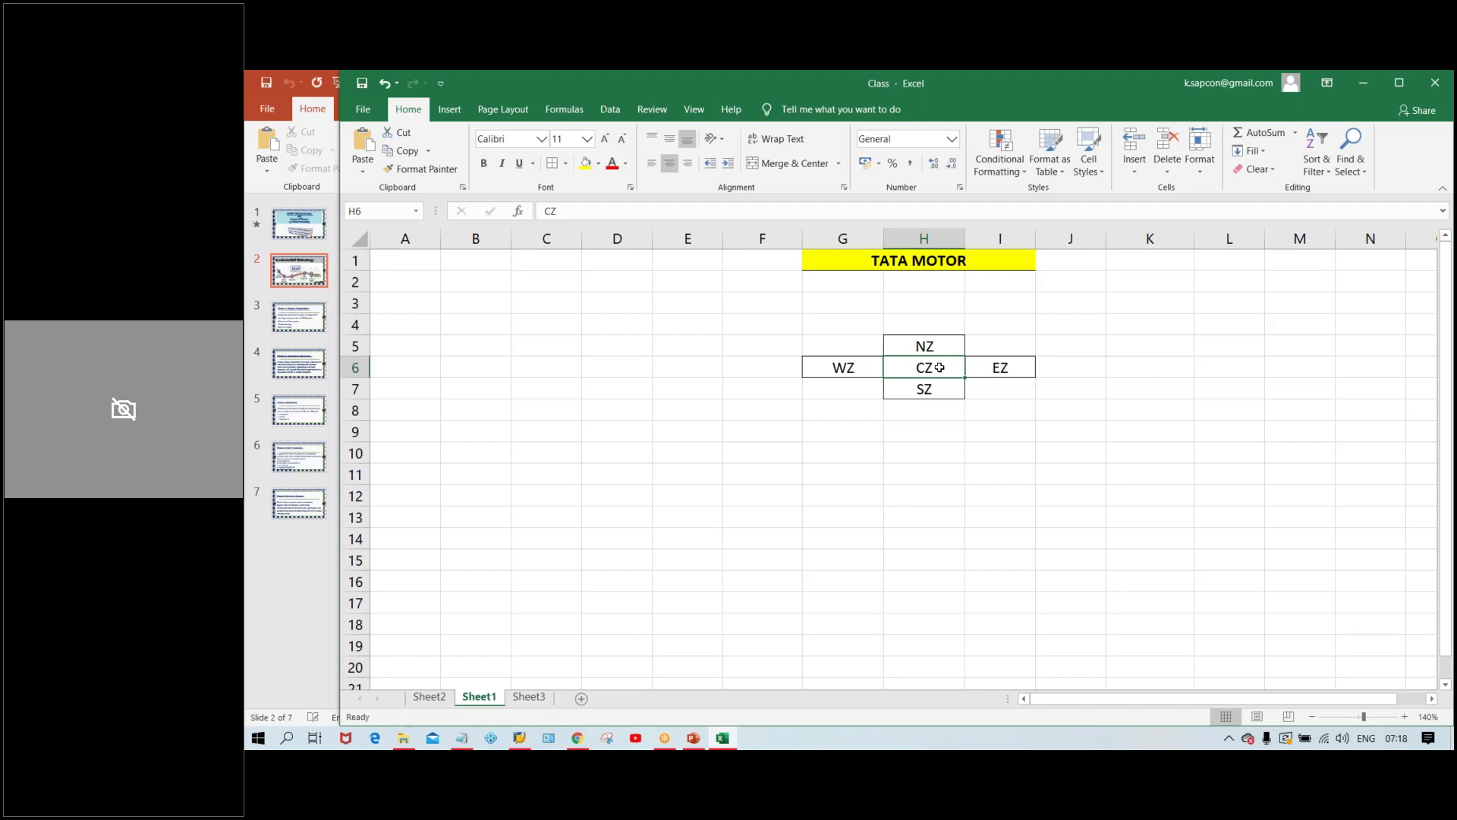
pyautogui.click(849, 367)
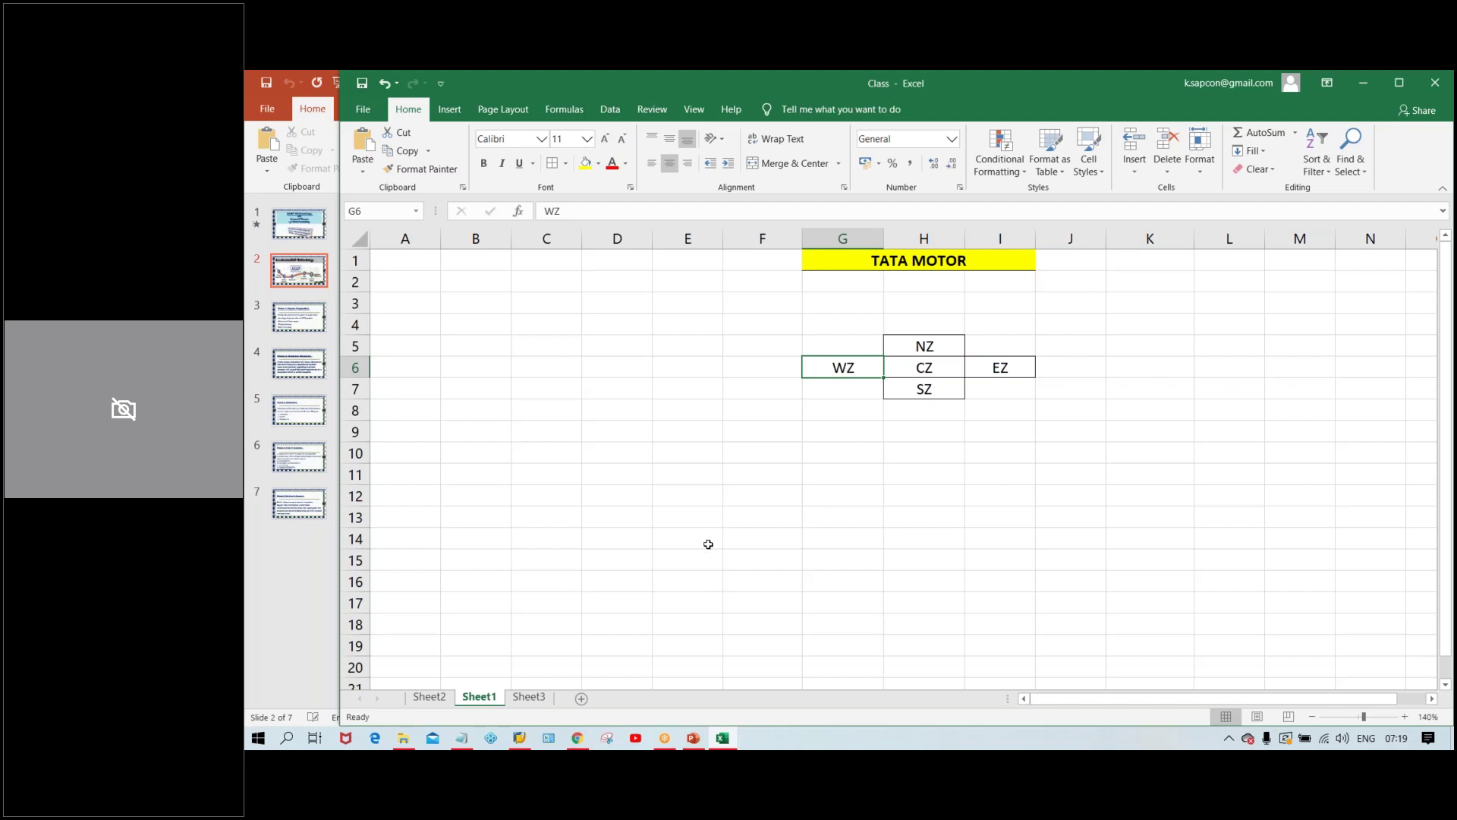
# Step: Enter the amount 500 CR. in cell H3 above the zone diagram
pyautogui.click(917, 298)
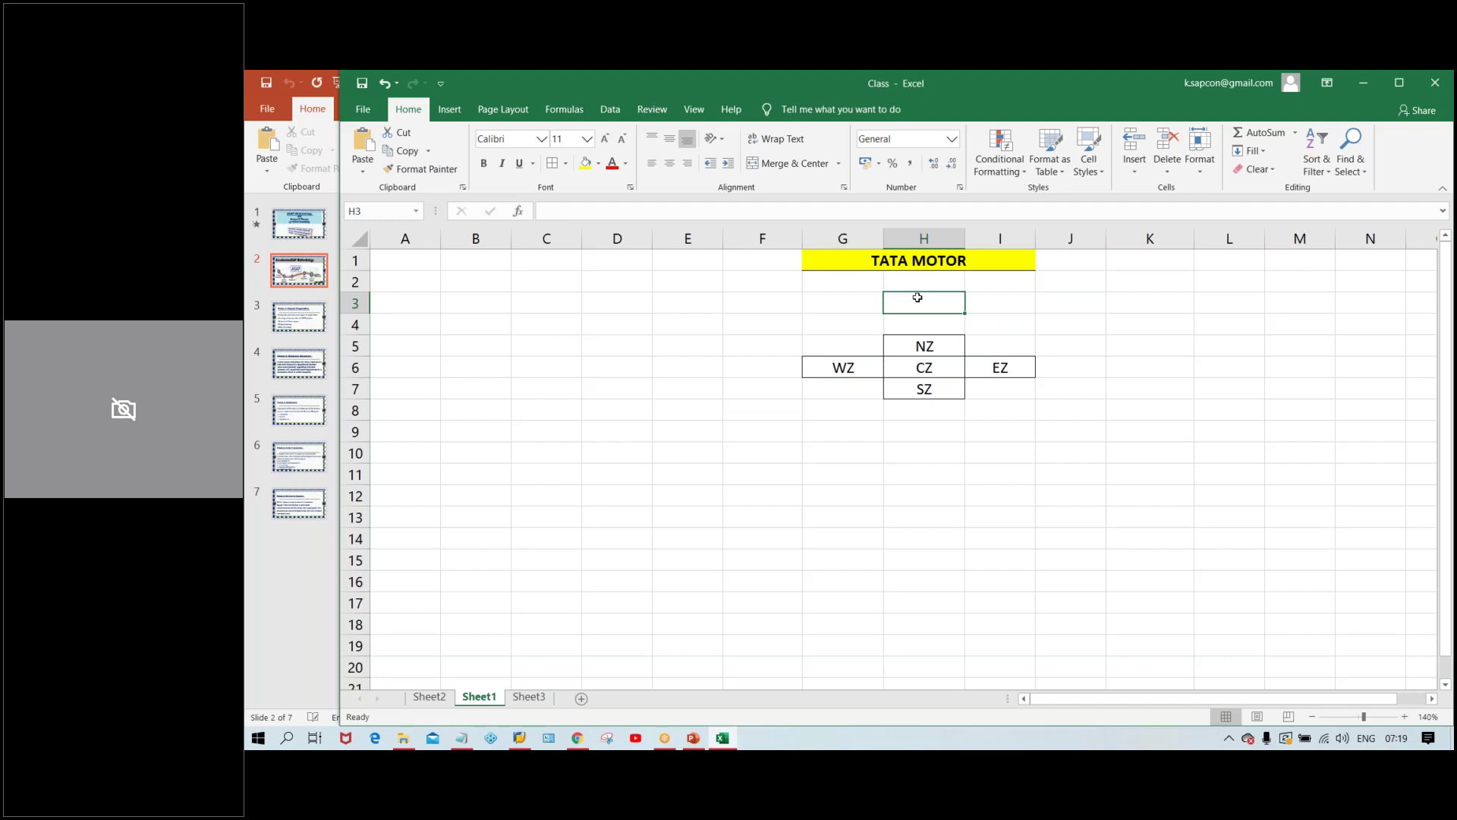
pyautogui.write('500')
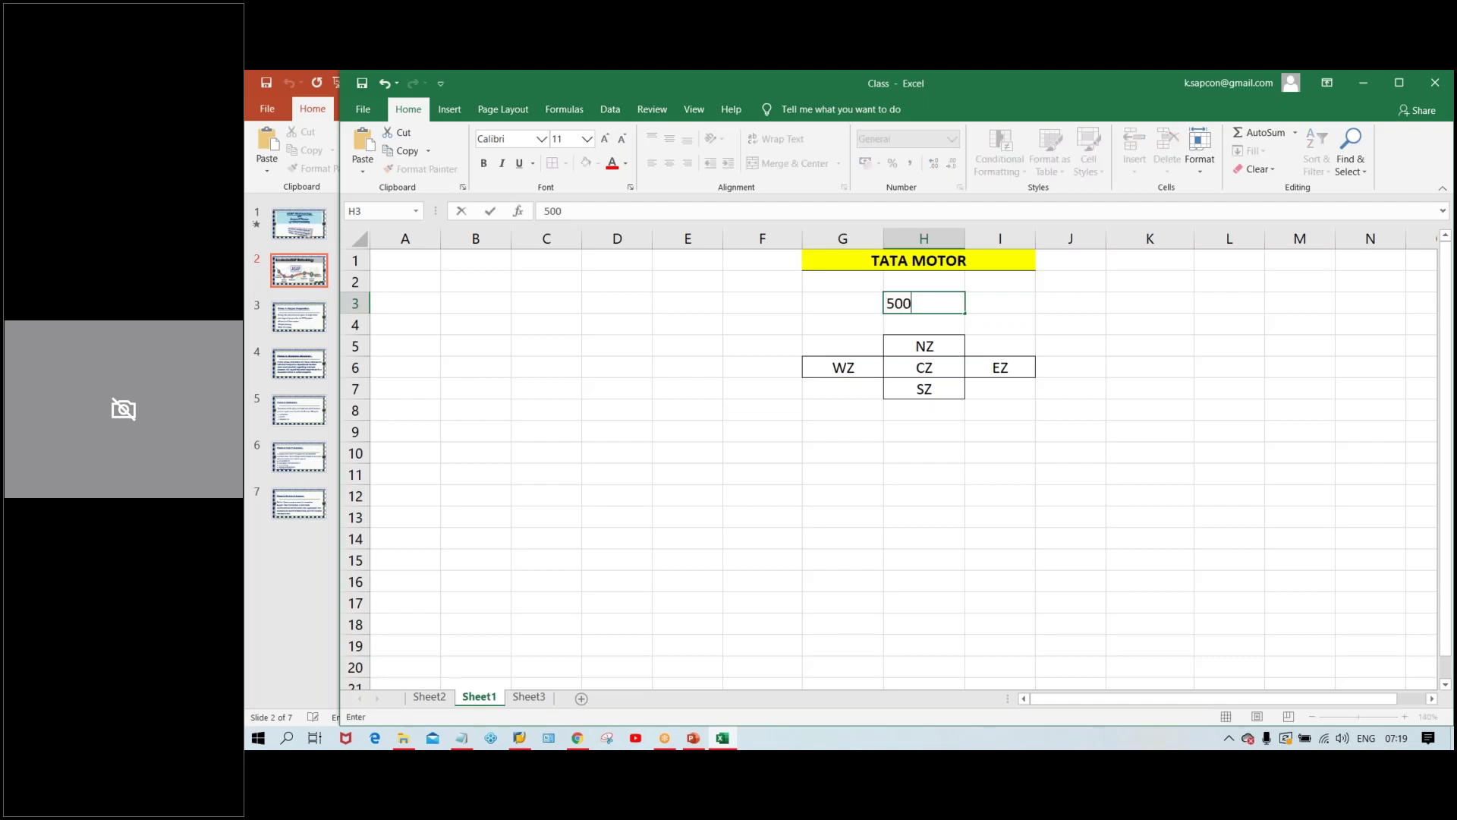
pyautogui.write(' CR.')
pyautogui.press('Return')
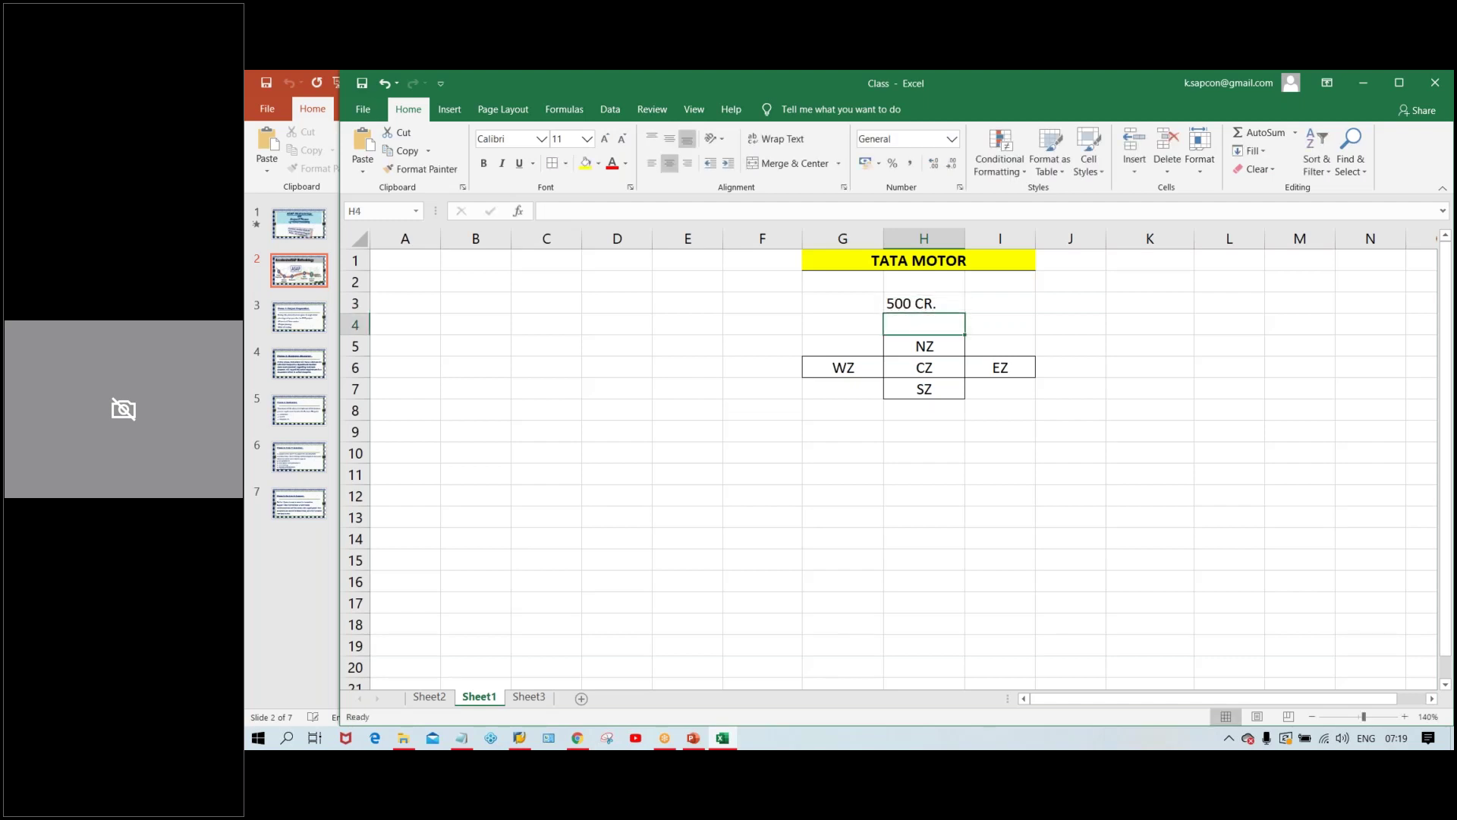
# Step: Enter the company name XYZ LTD in cell H2, between the TATA MOTOR heading and the amount
pyautogui.click(924, 302)
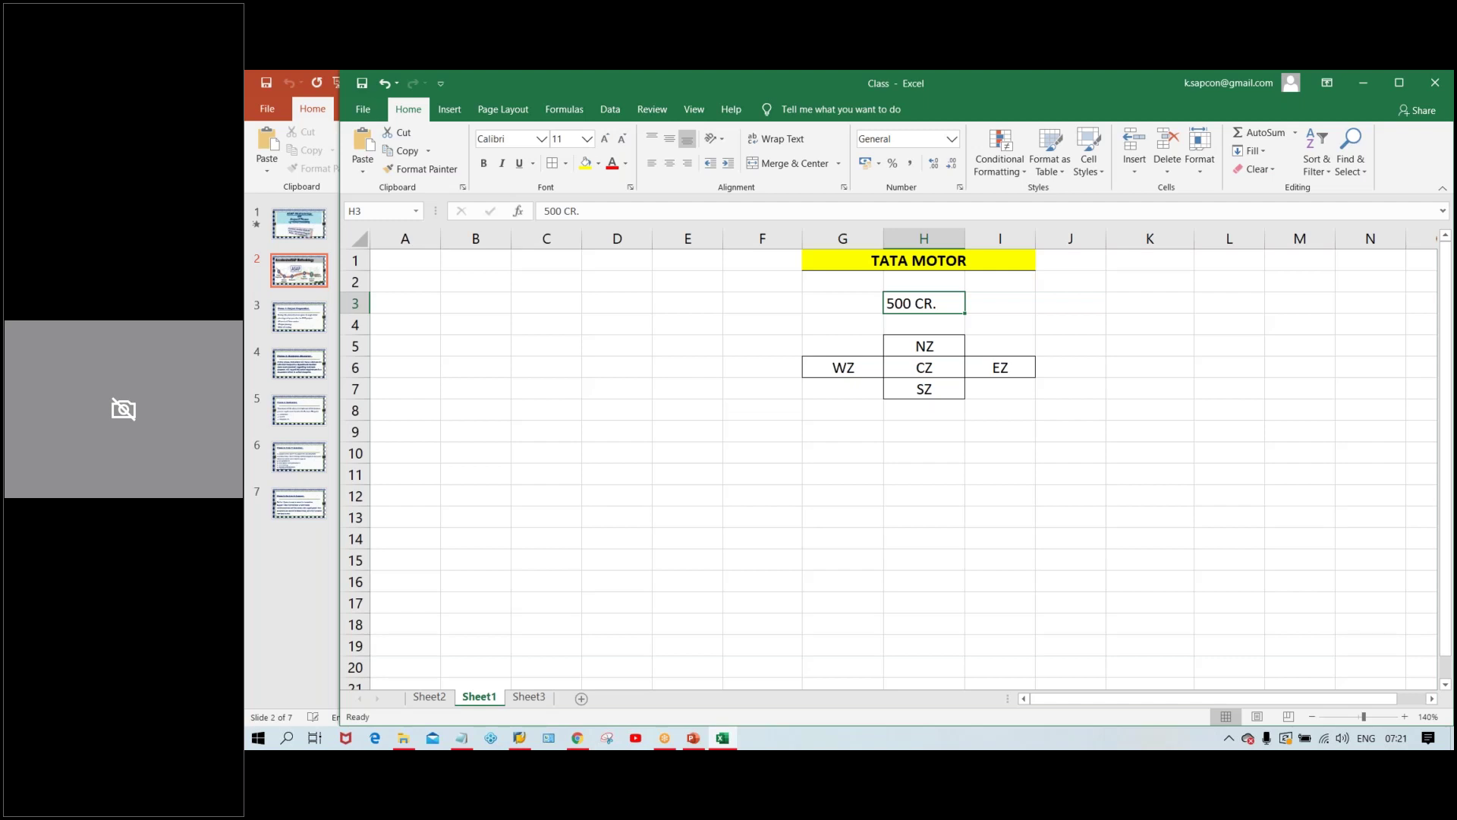
pyautogui.press('Up')
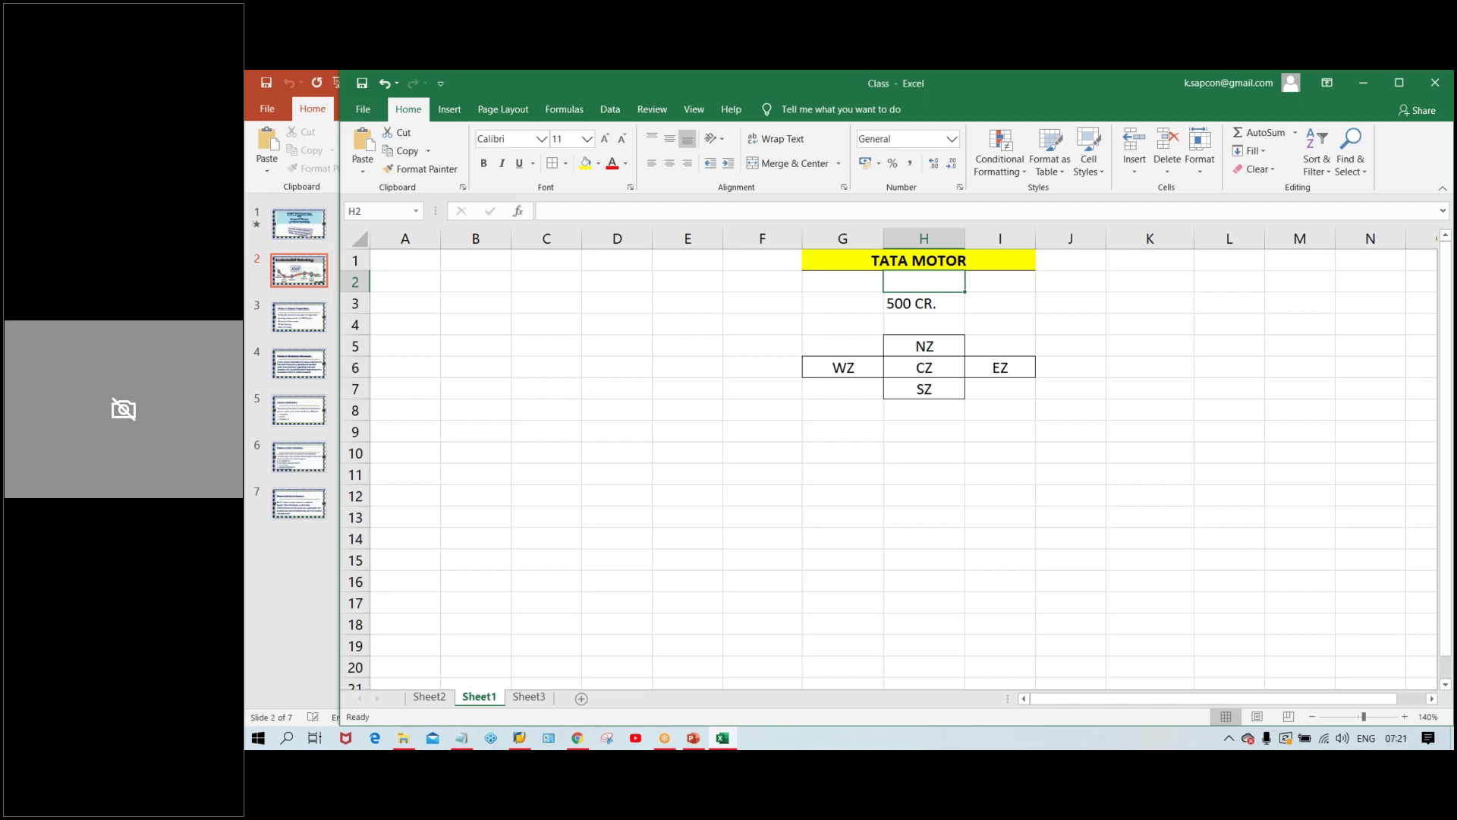
pyautogui.write('XYZ ')
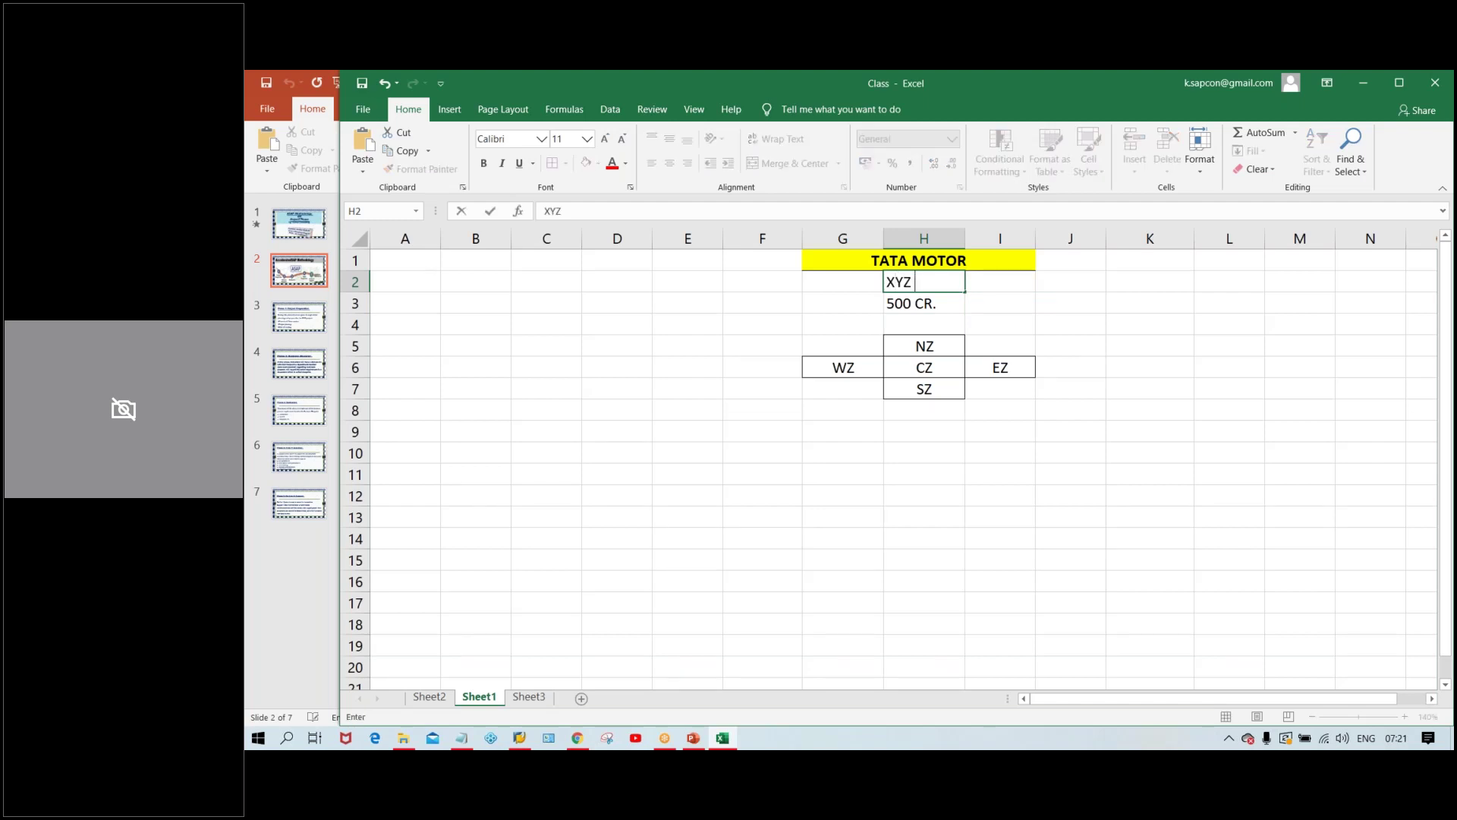
pyautogui.write('LTD')
pyautogui.press('Return')
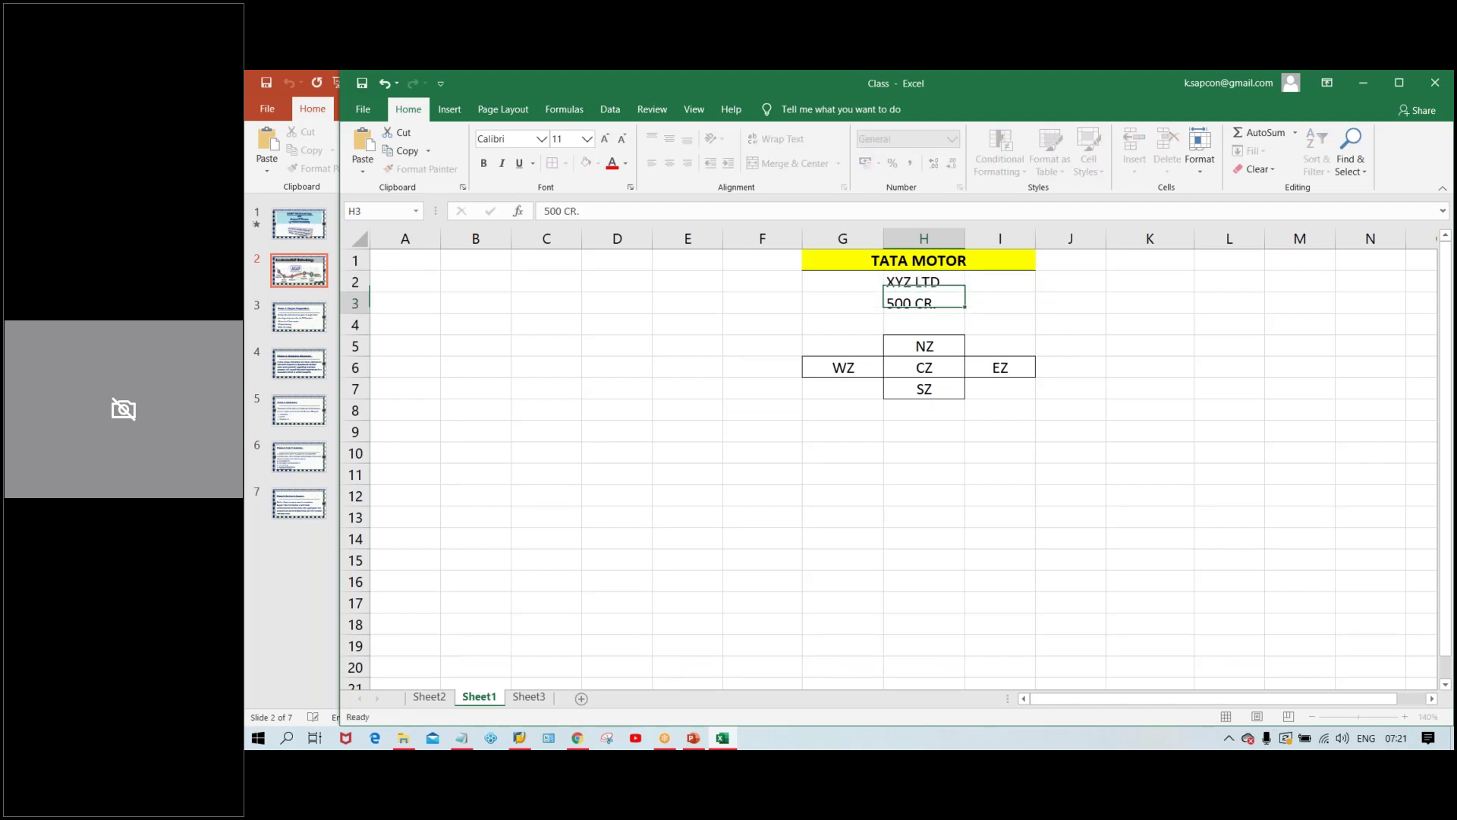
# Step: Apply a bottom border to the XYZ LTD cell H2
pyautogui.press('Up')
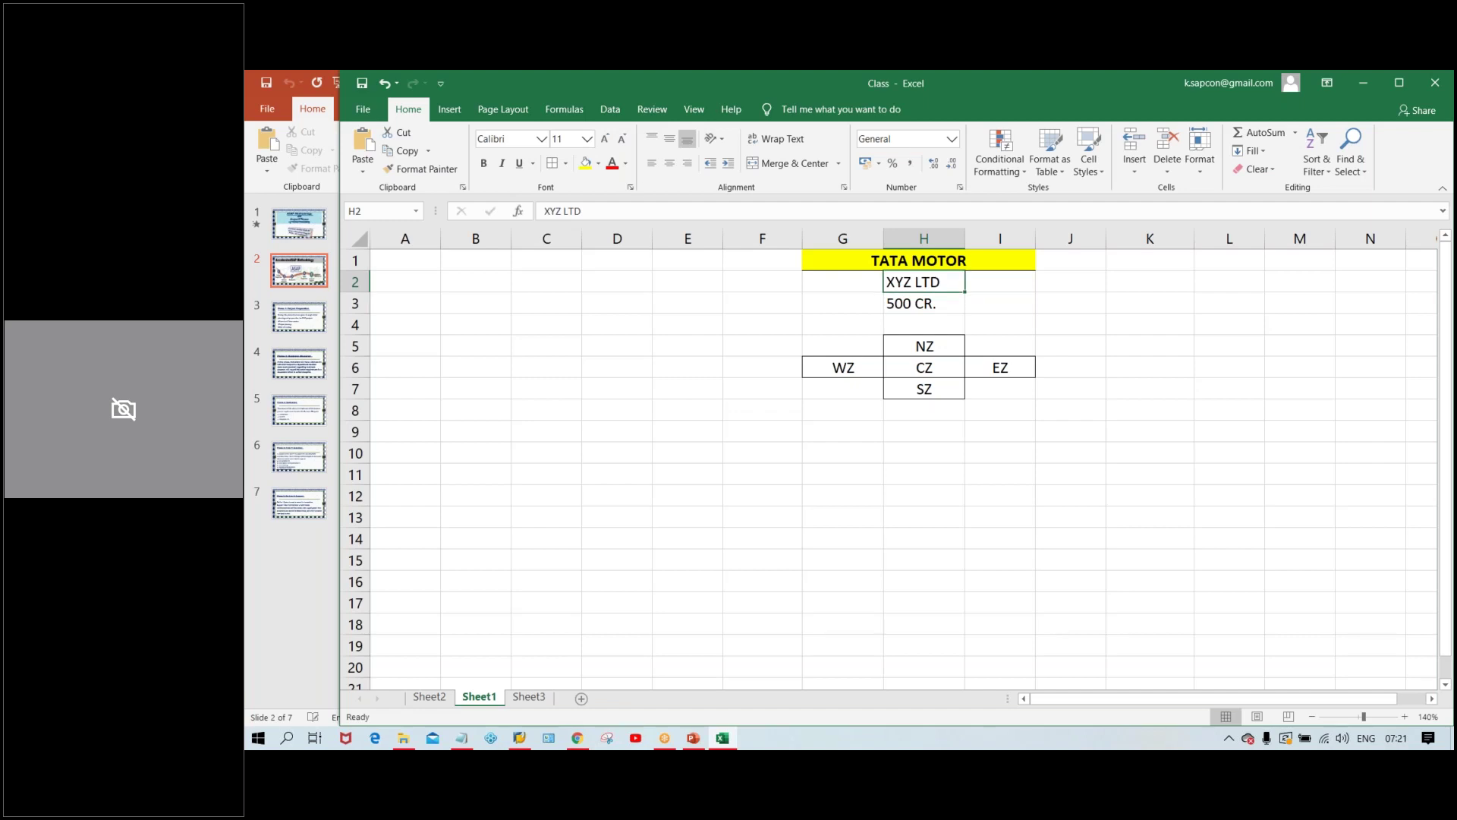
pyautogui.click(565, 164)
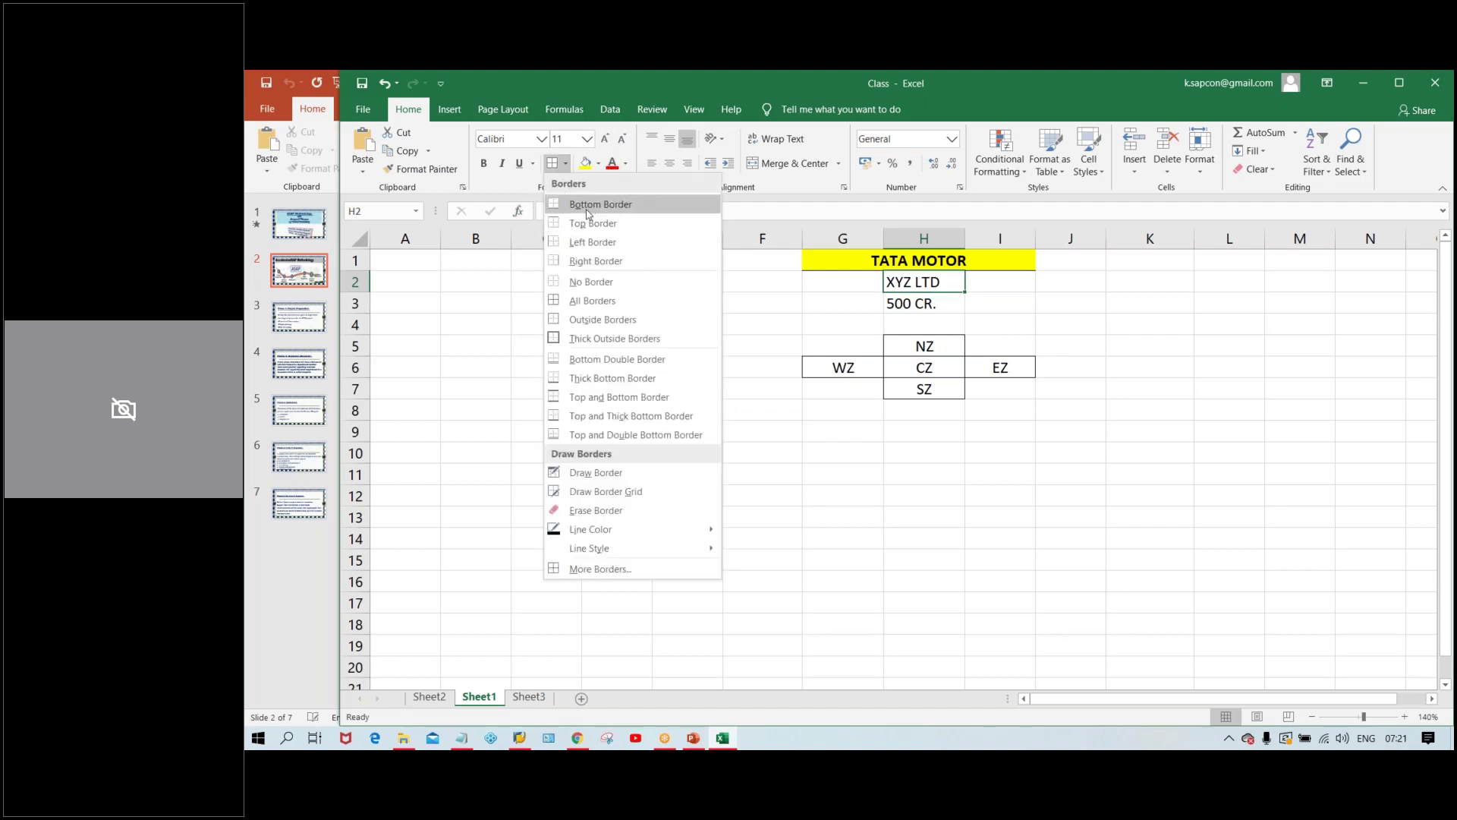
pyautogui.click(588, 205)
pyautogui.click(981, 556)
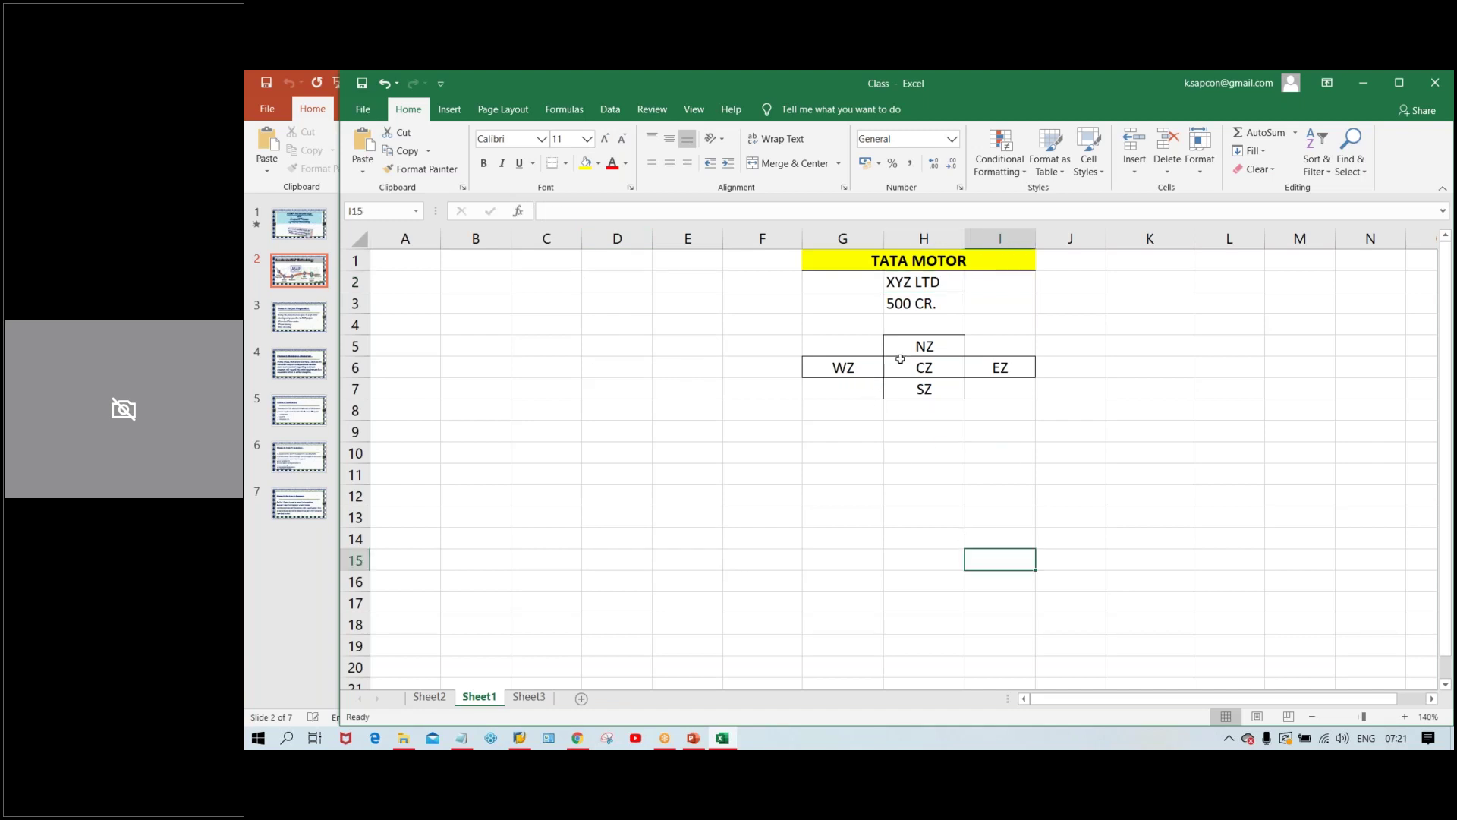
pyautogui.click(926, 282)
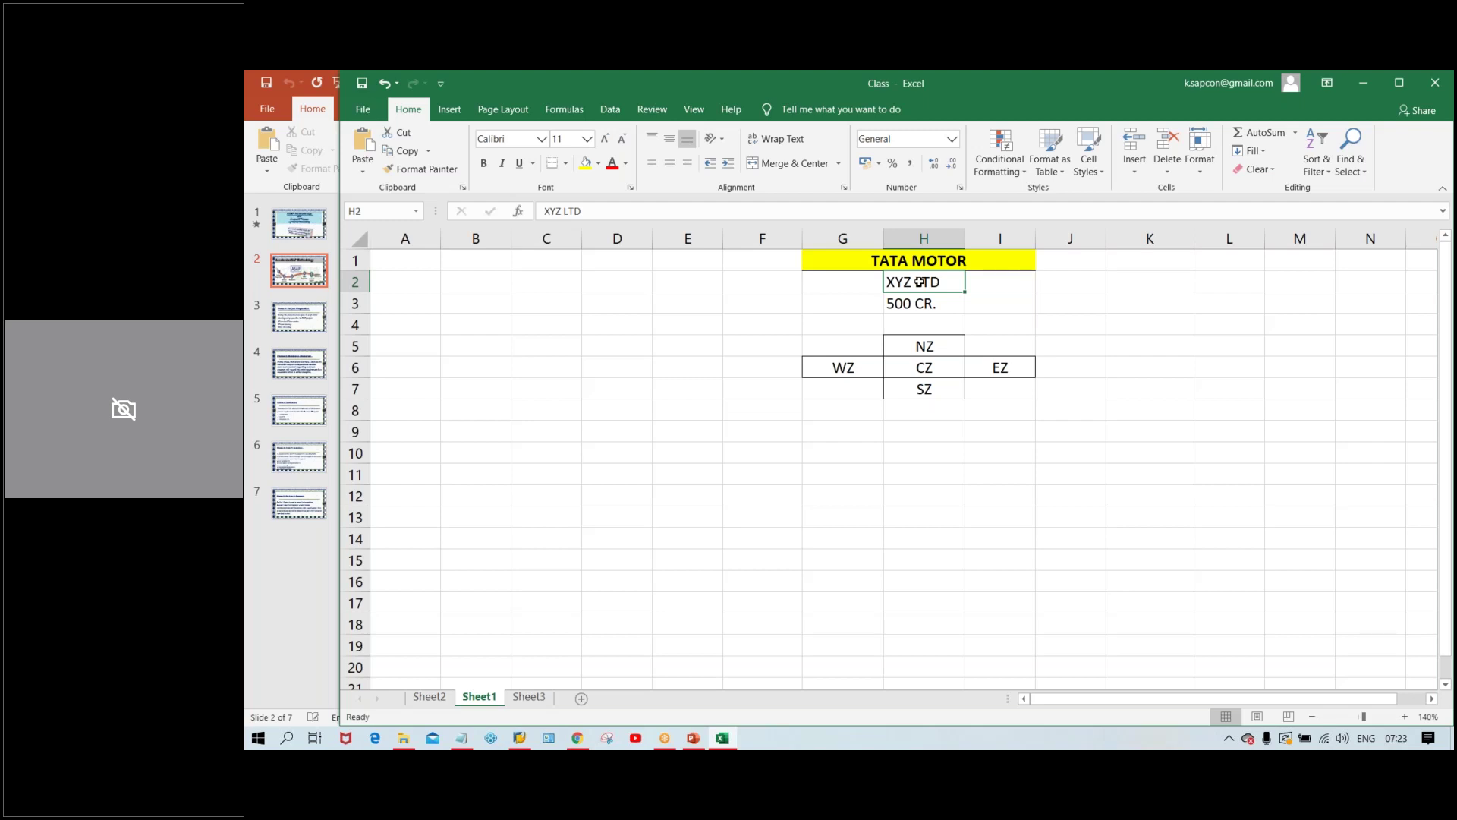
pyautogui.click(840, 266)
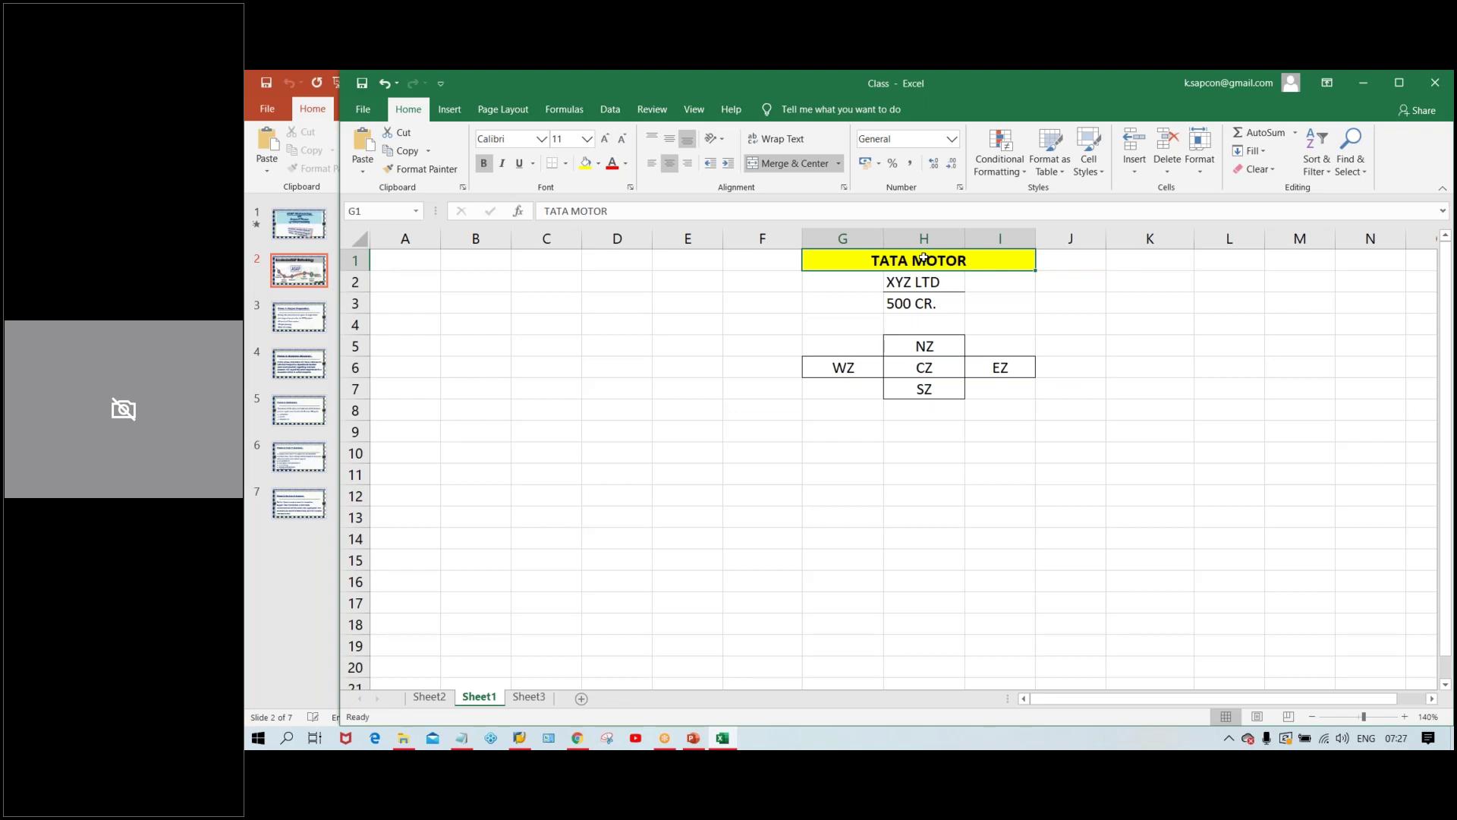
# Step: Enter TCS in cell E3, beside the TATA MOTOR diagram
pyautogui.click(673, 305)
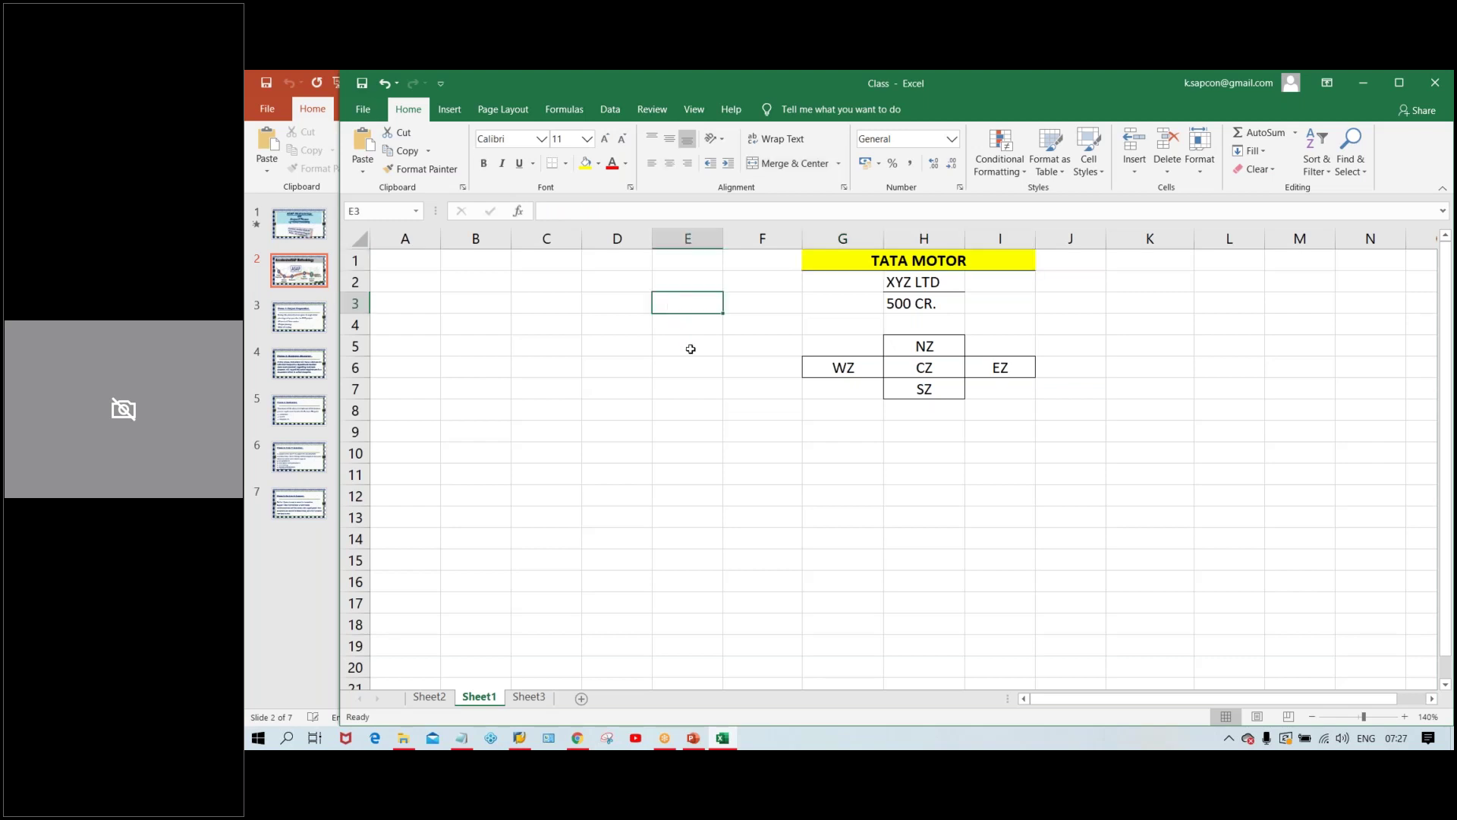
pyautogui.write('TCS')
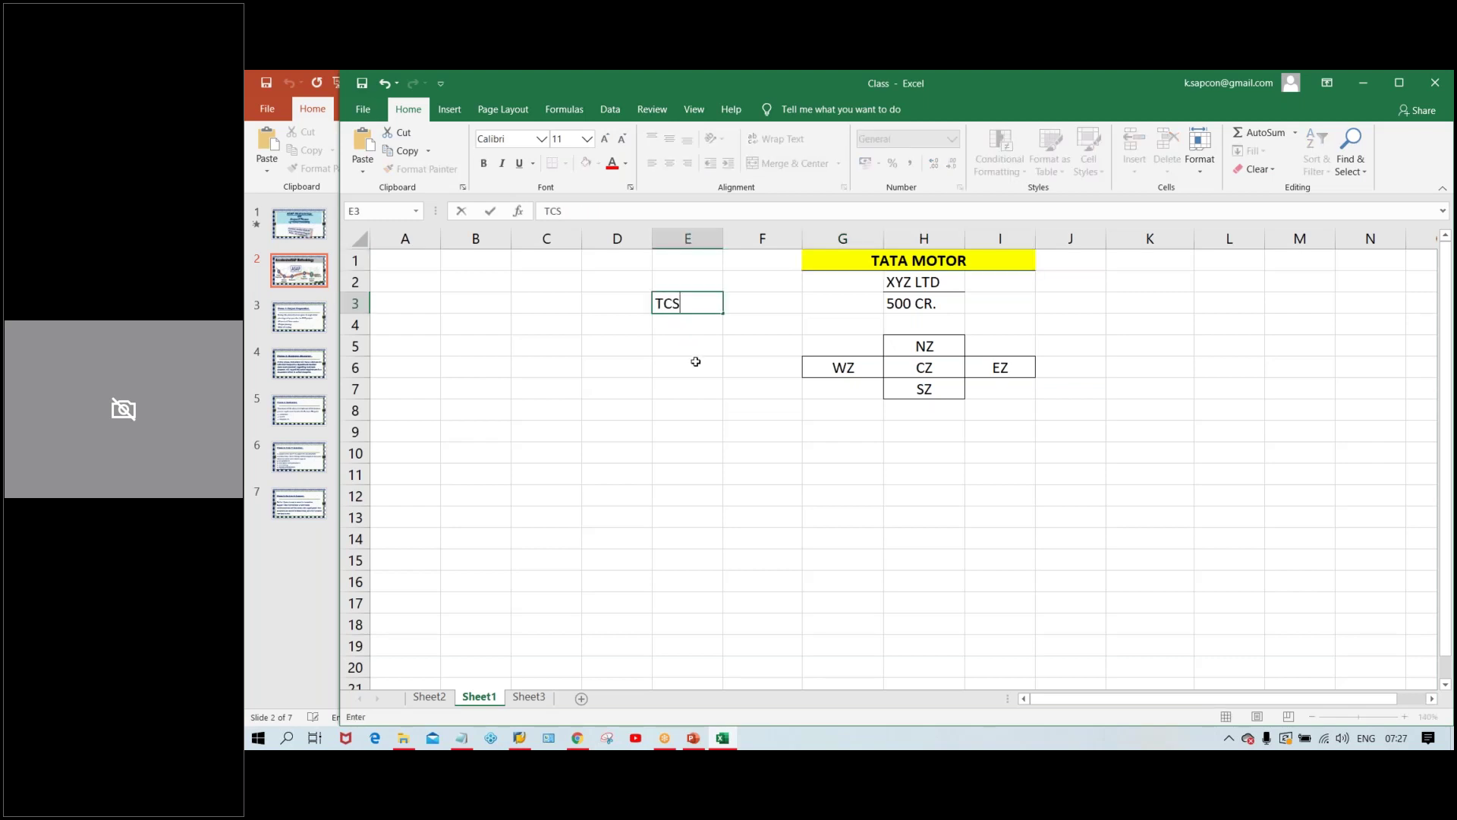
pyautogui.press('Return')
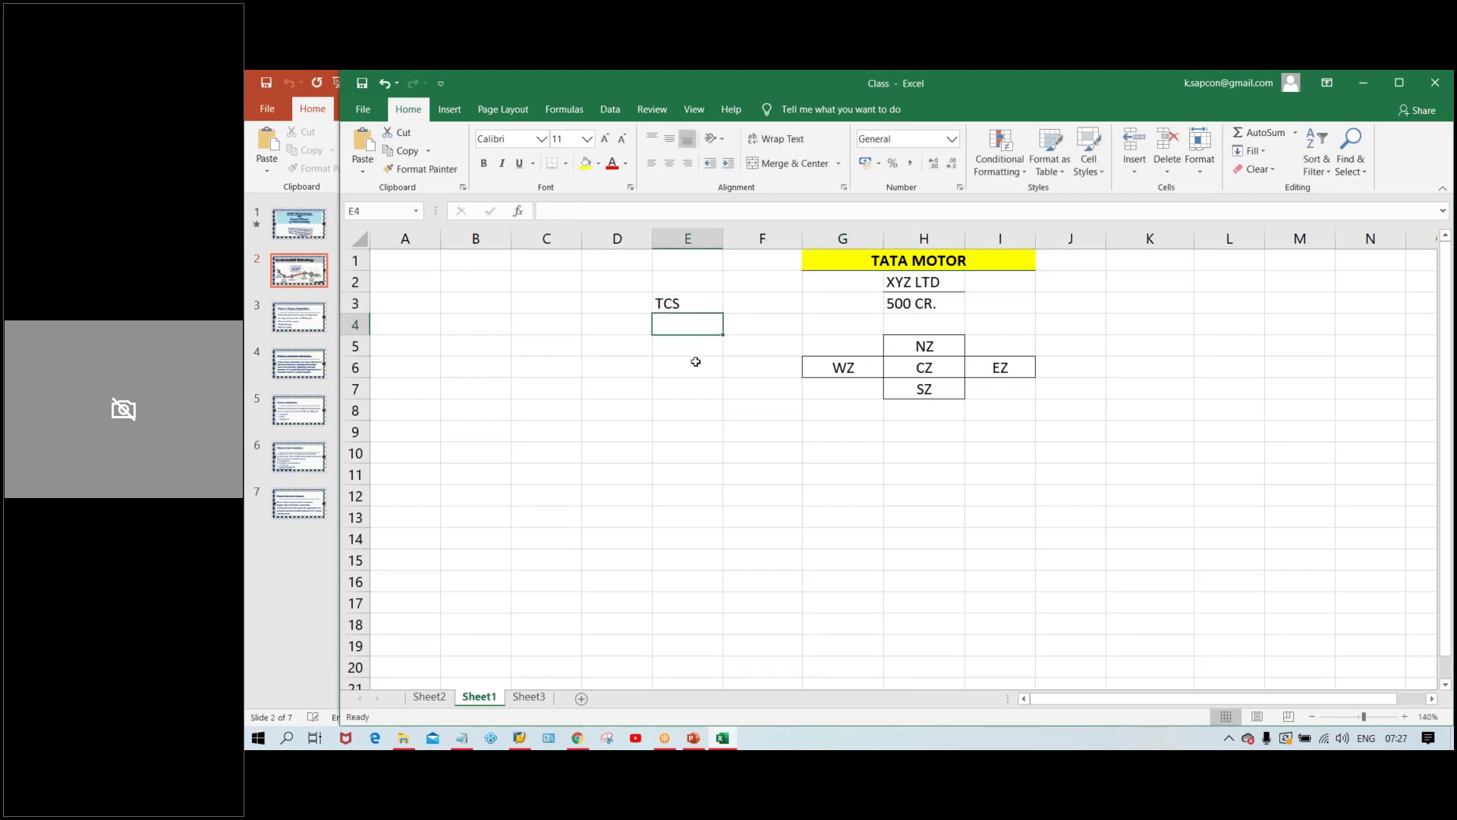
# Step: Center-align the contents of column E, which holds the TCS entry
pyautogui.click(688, 238)
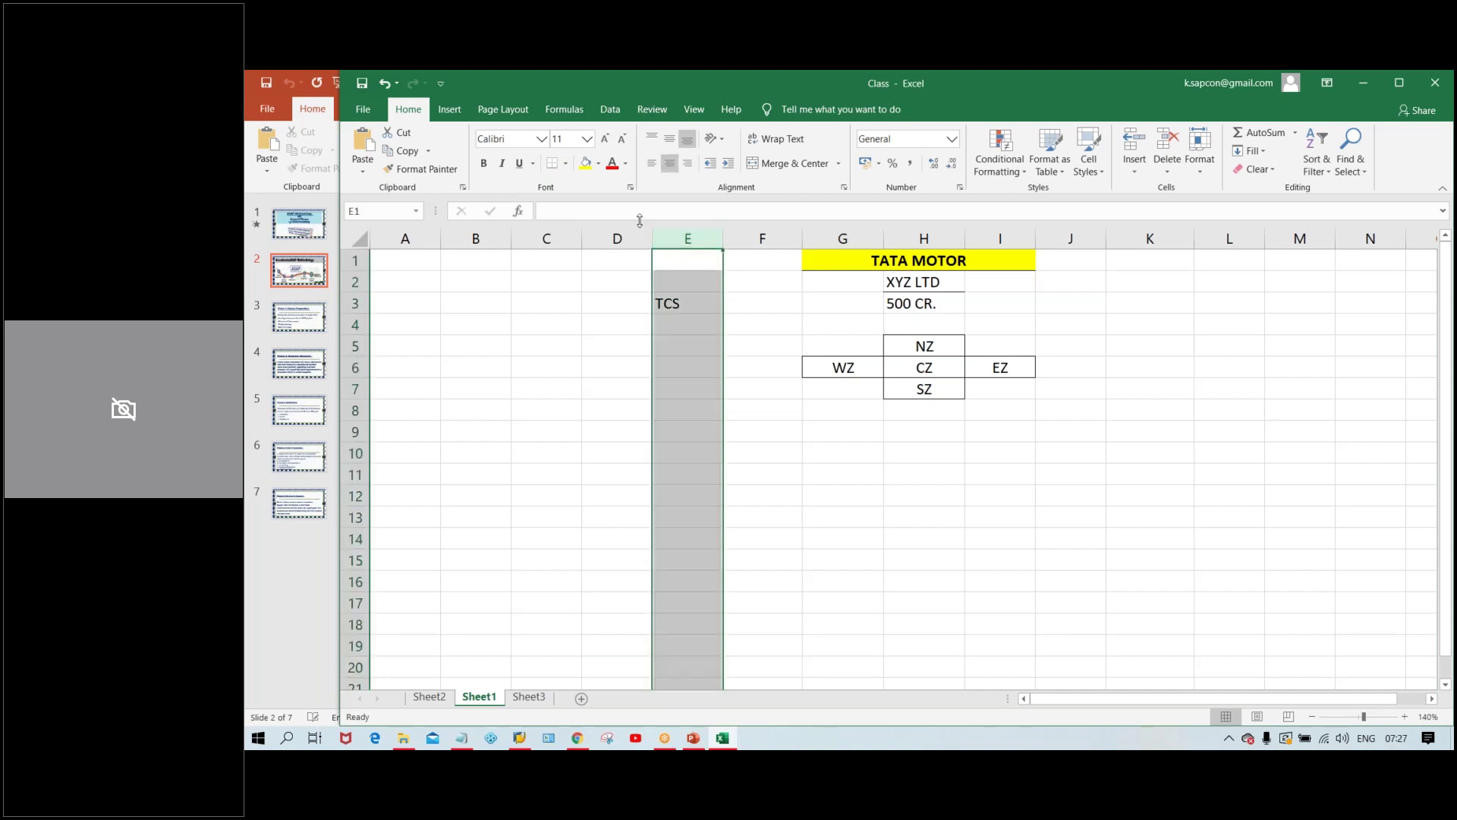
pyautogui.click(651, 164)
pyautogui.click(669, 163)
# Step: List WIPRO, IBM, INFO. and ACCN. below TCS in cells E4 to E7
pyautogui.click(707, 323)
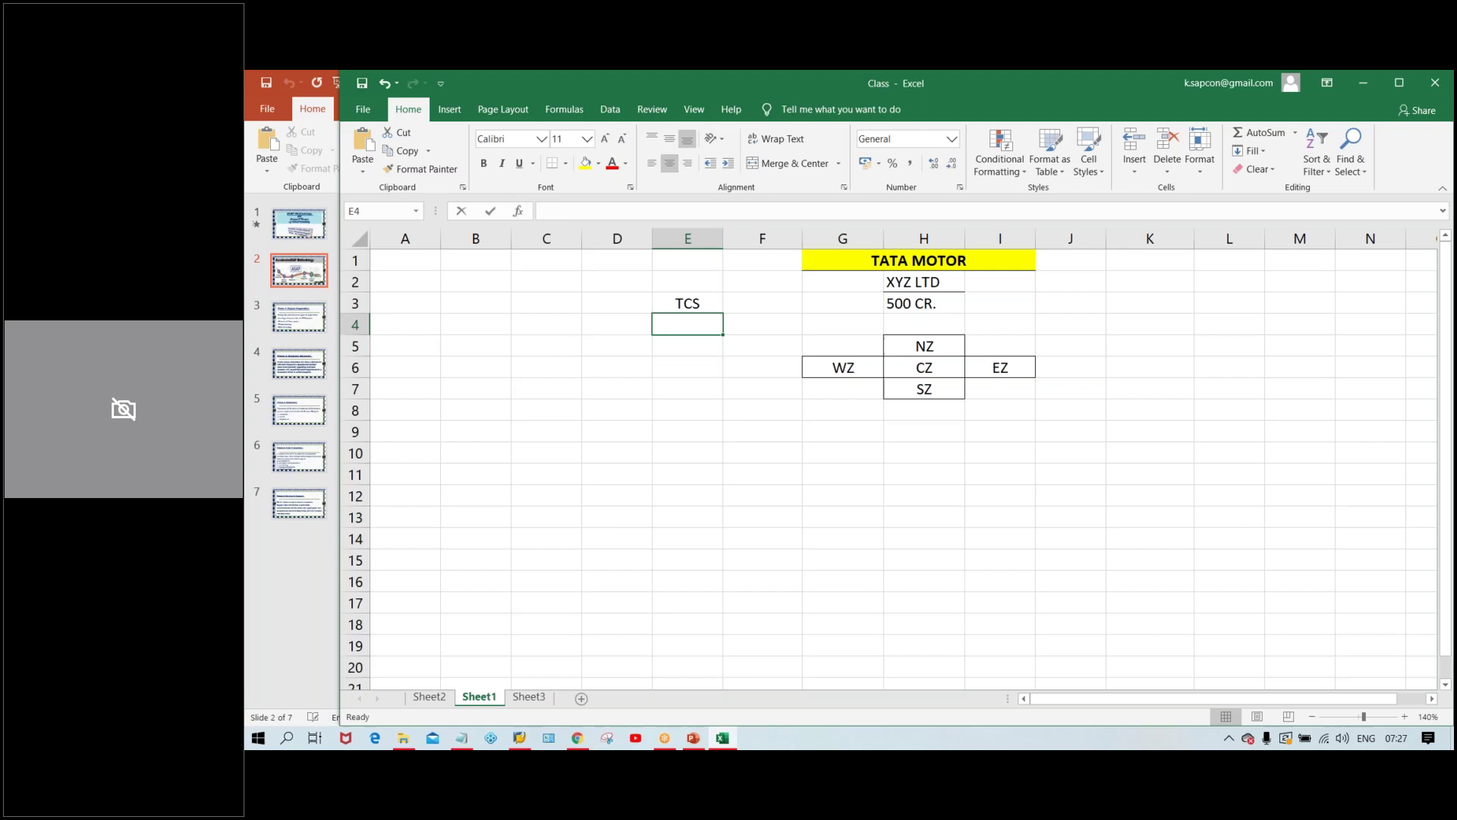
pyautogui.write('WIPRO')
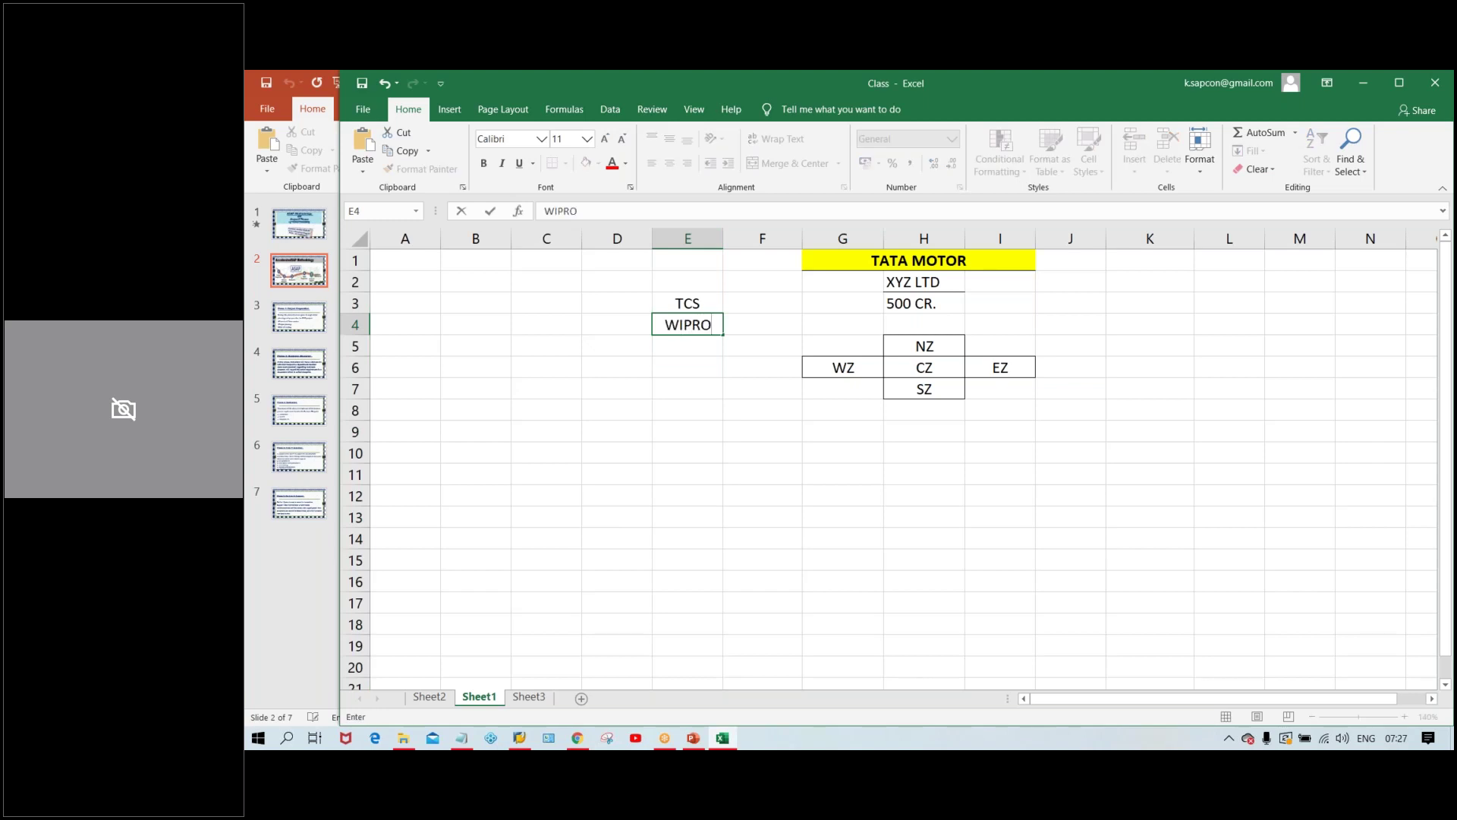
pyautogui.press('Return')
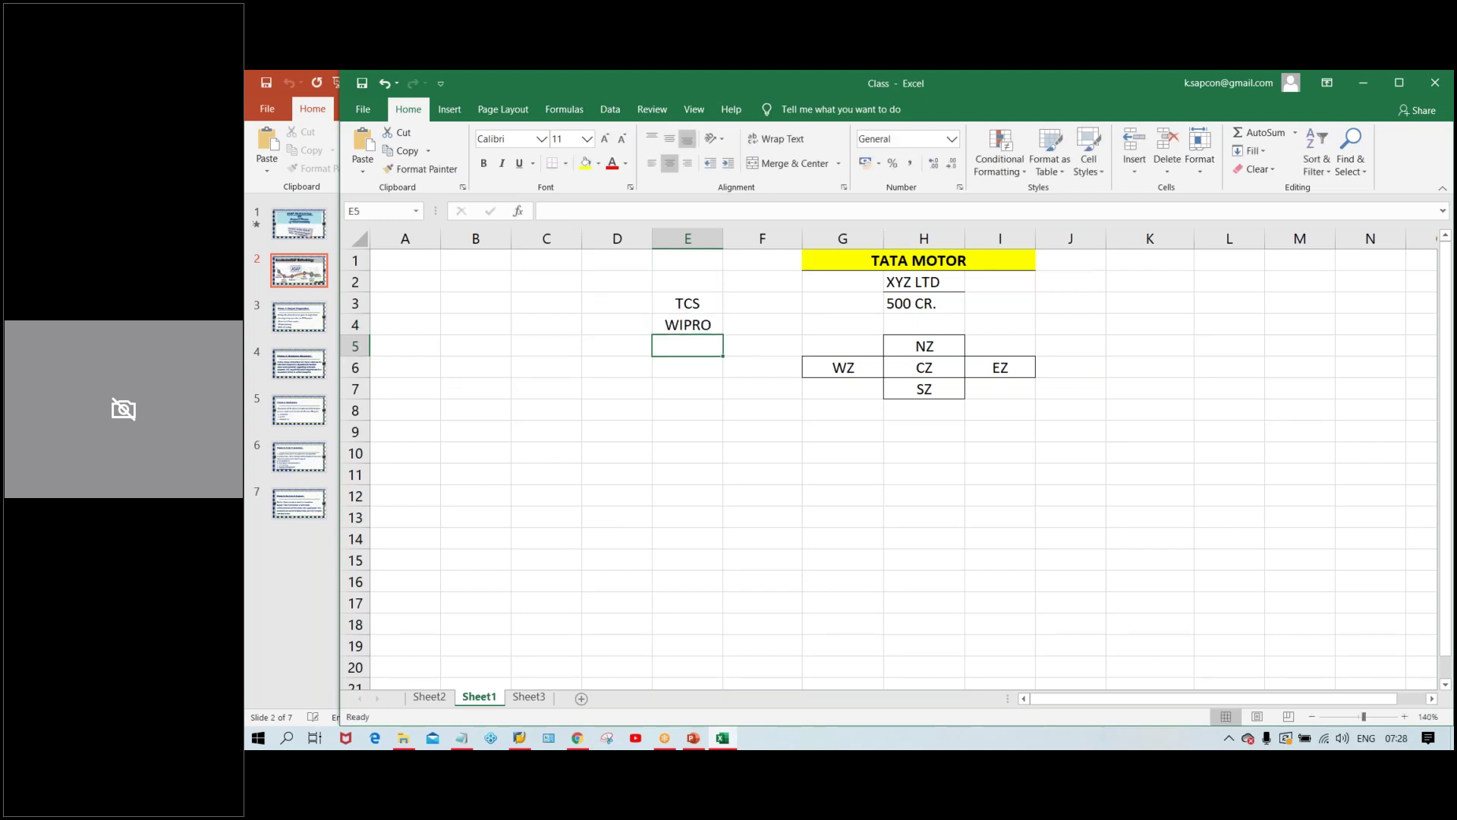
pyautogui.write('IB')
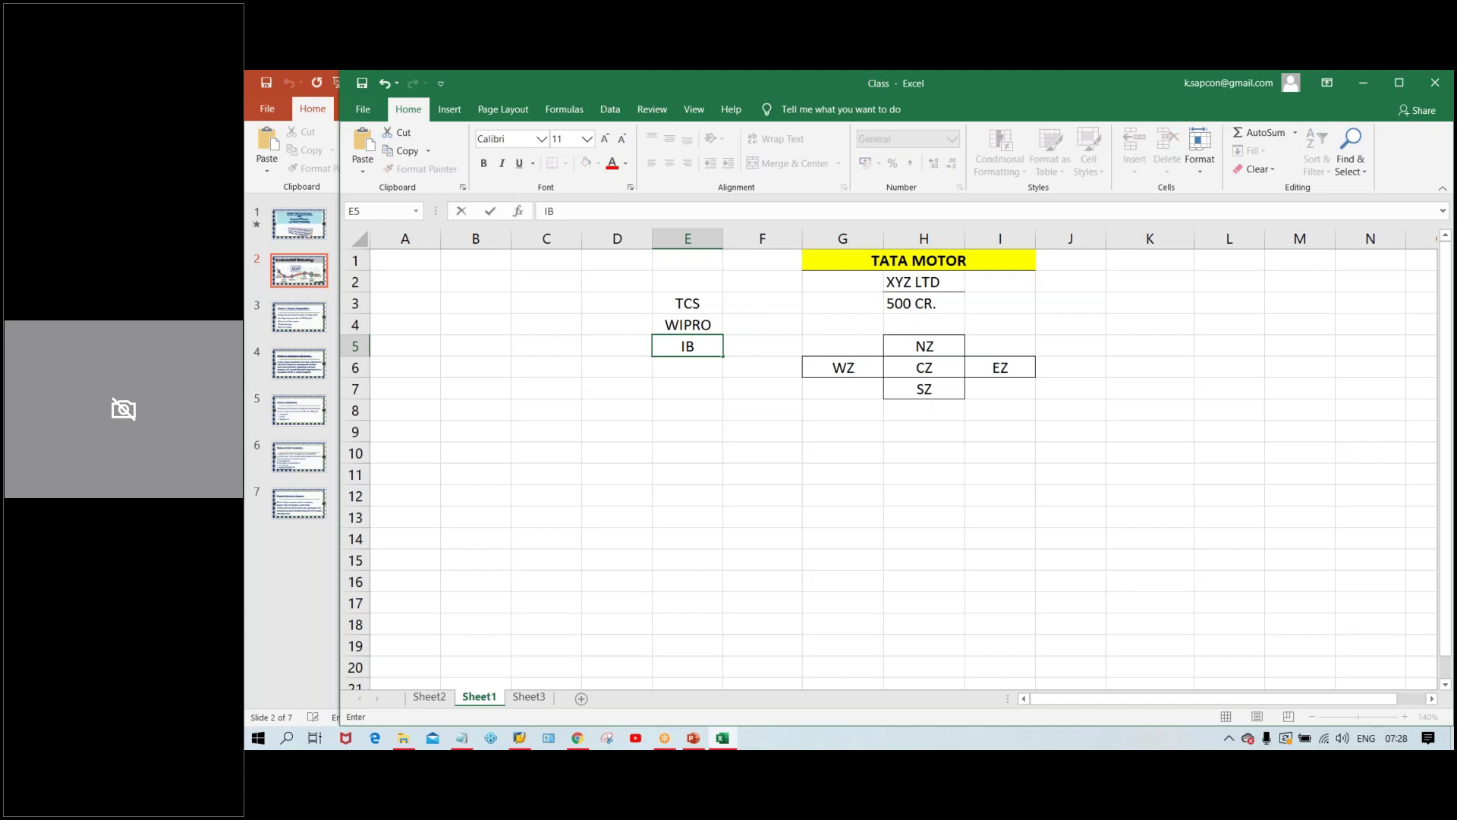
pyautogui.write('M')
pyautogui.press('Return')
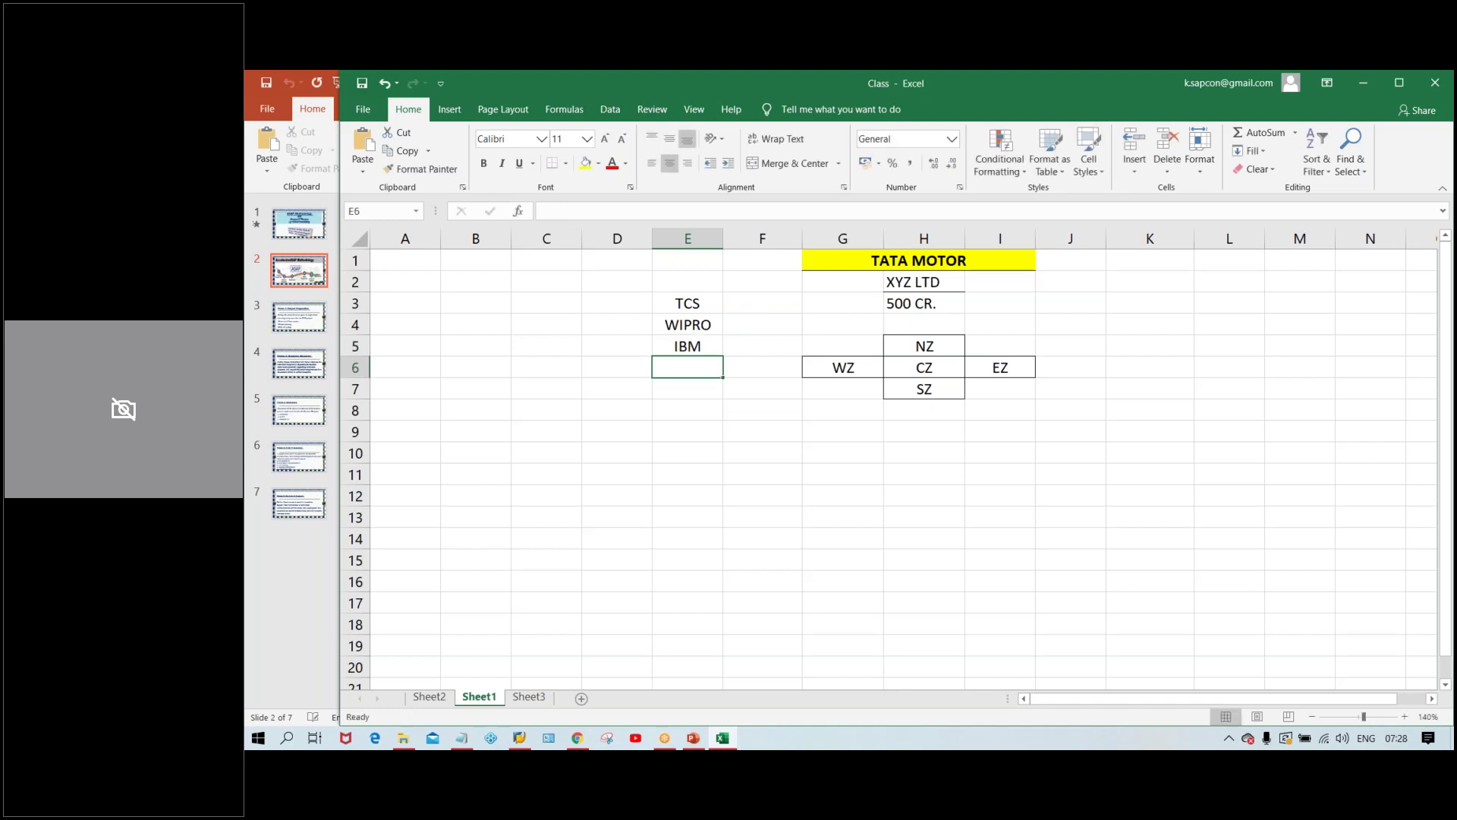
pyautogui.write('INFO.')
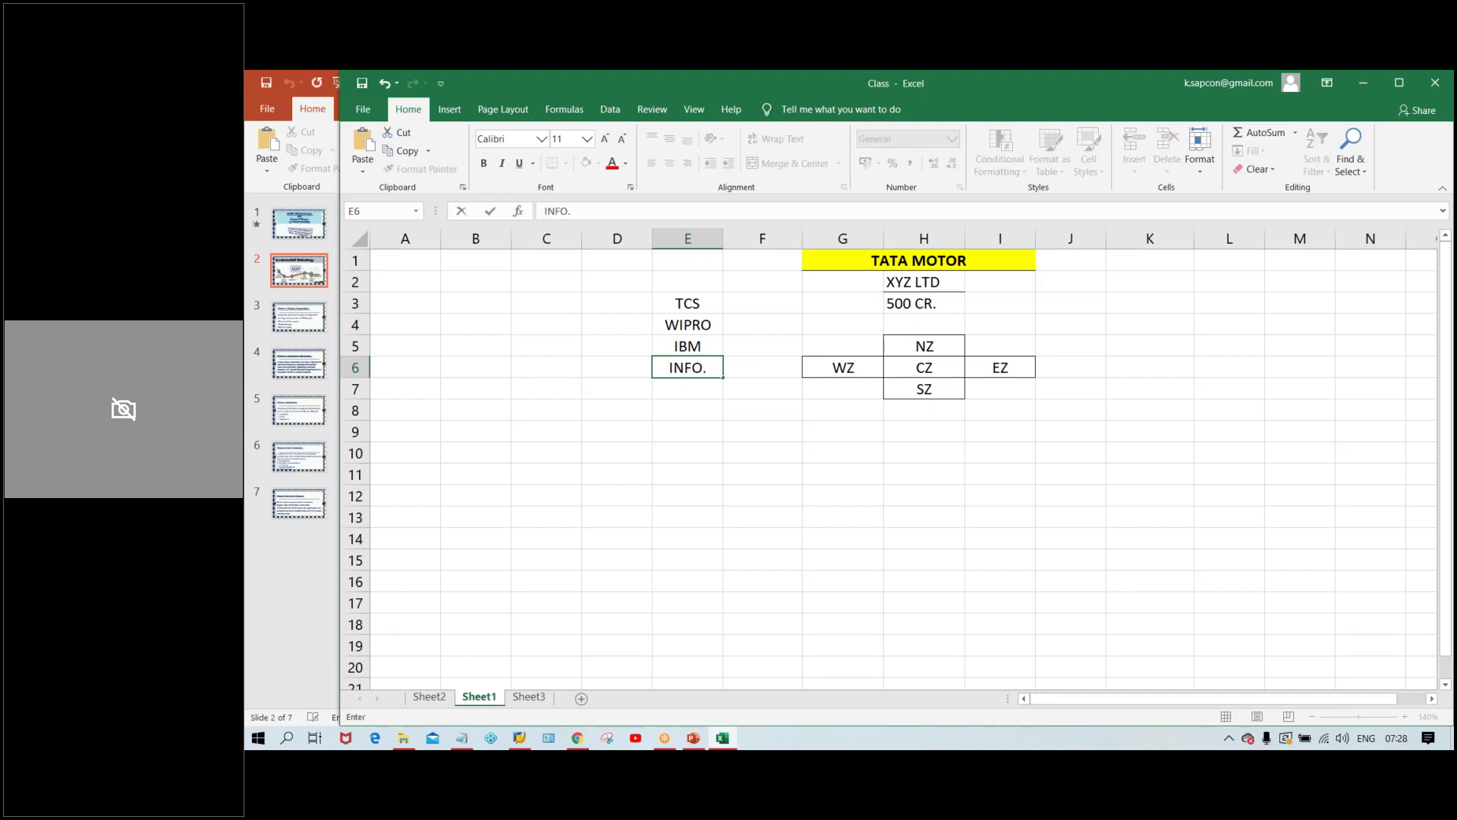
pyautogui.press('Return')
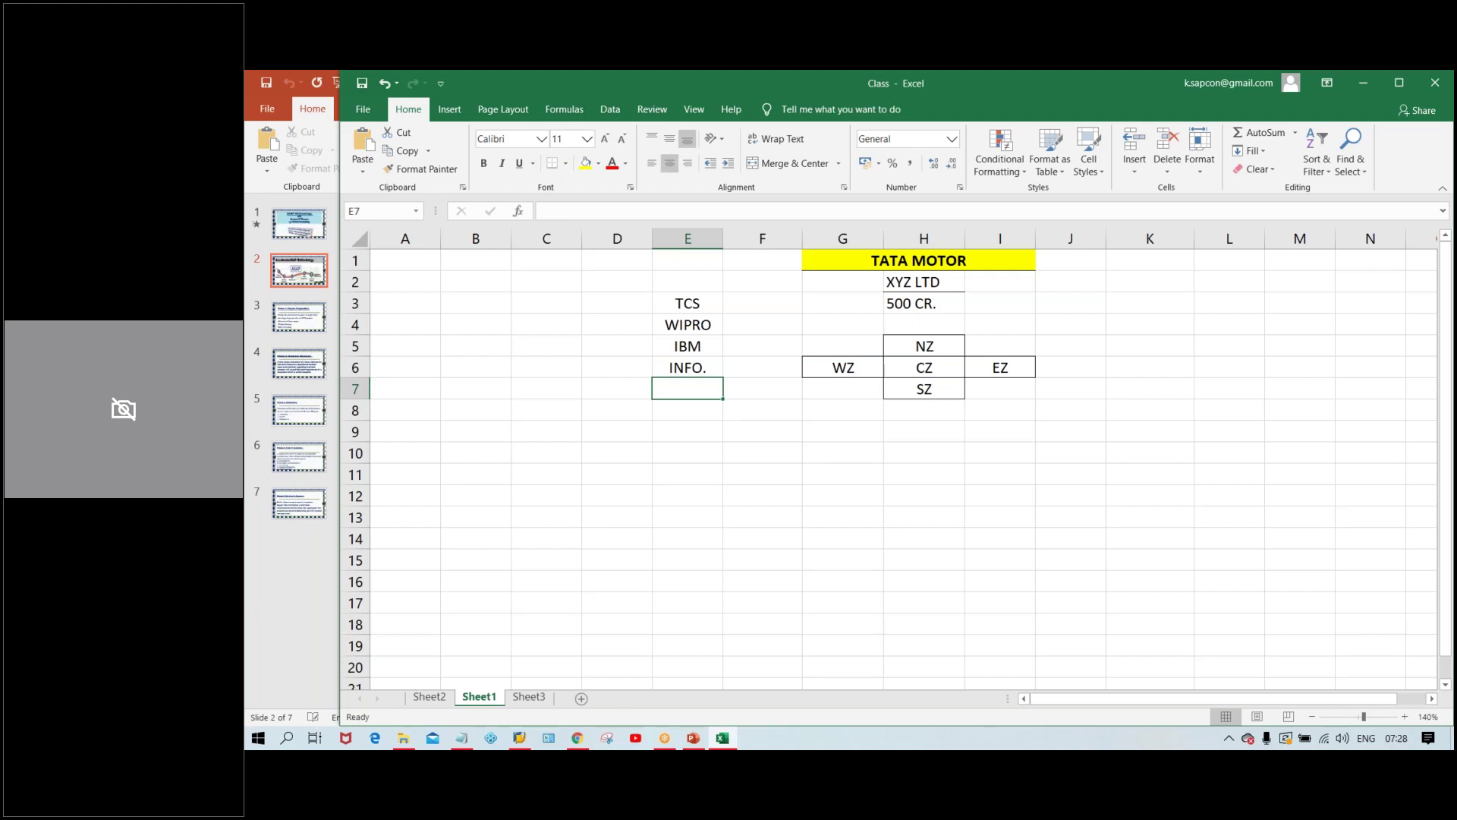
pyautogui.write('ACC')
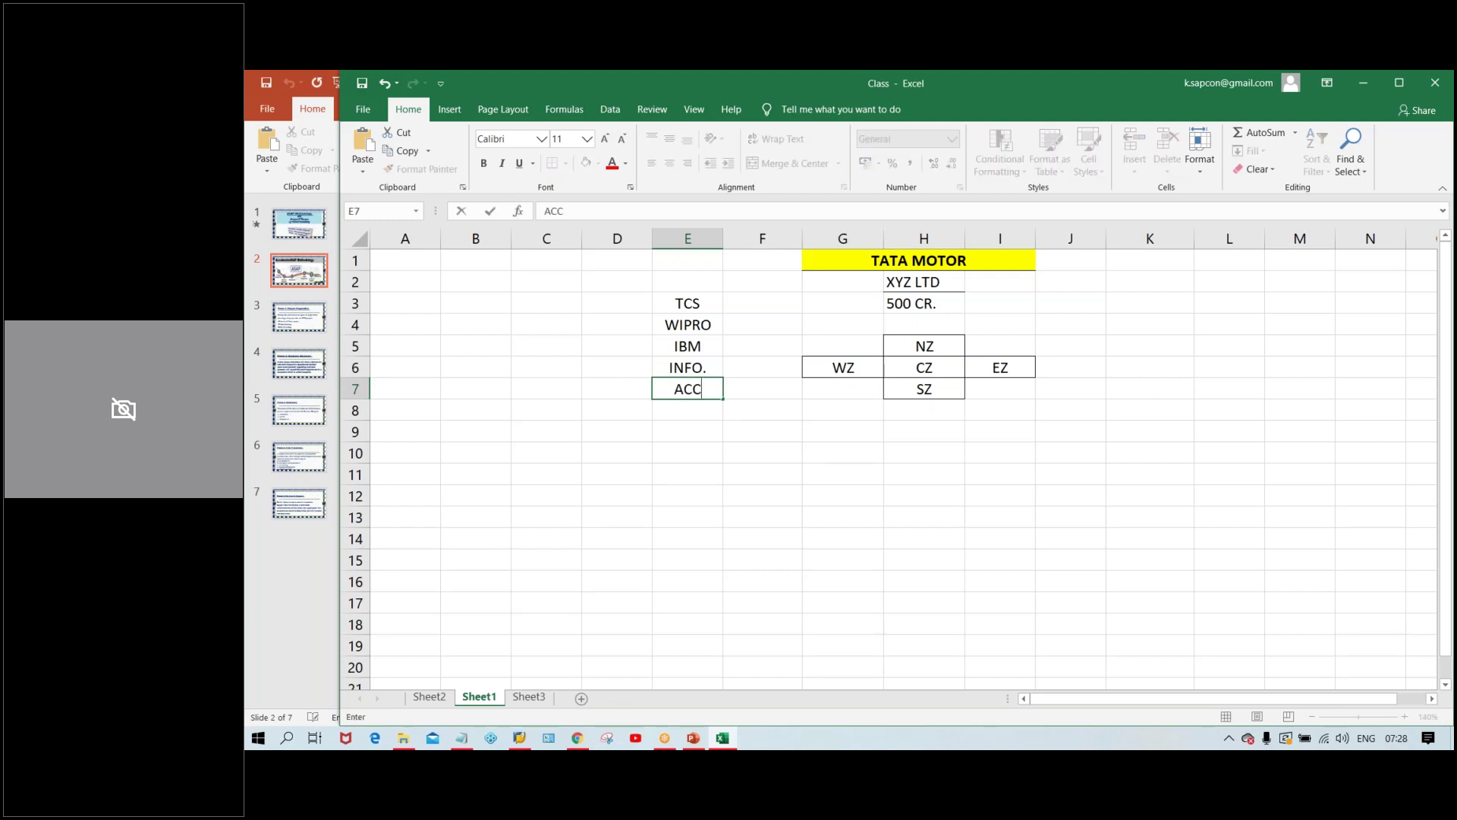
pyautogui.write('N.')
pyautogui.press('Return')
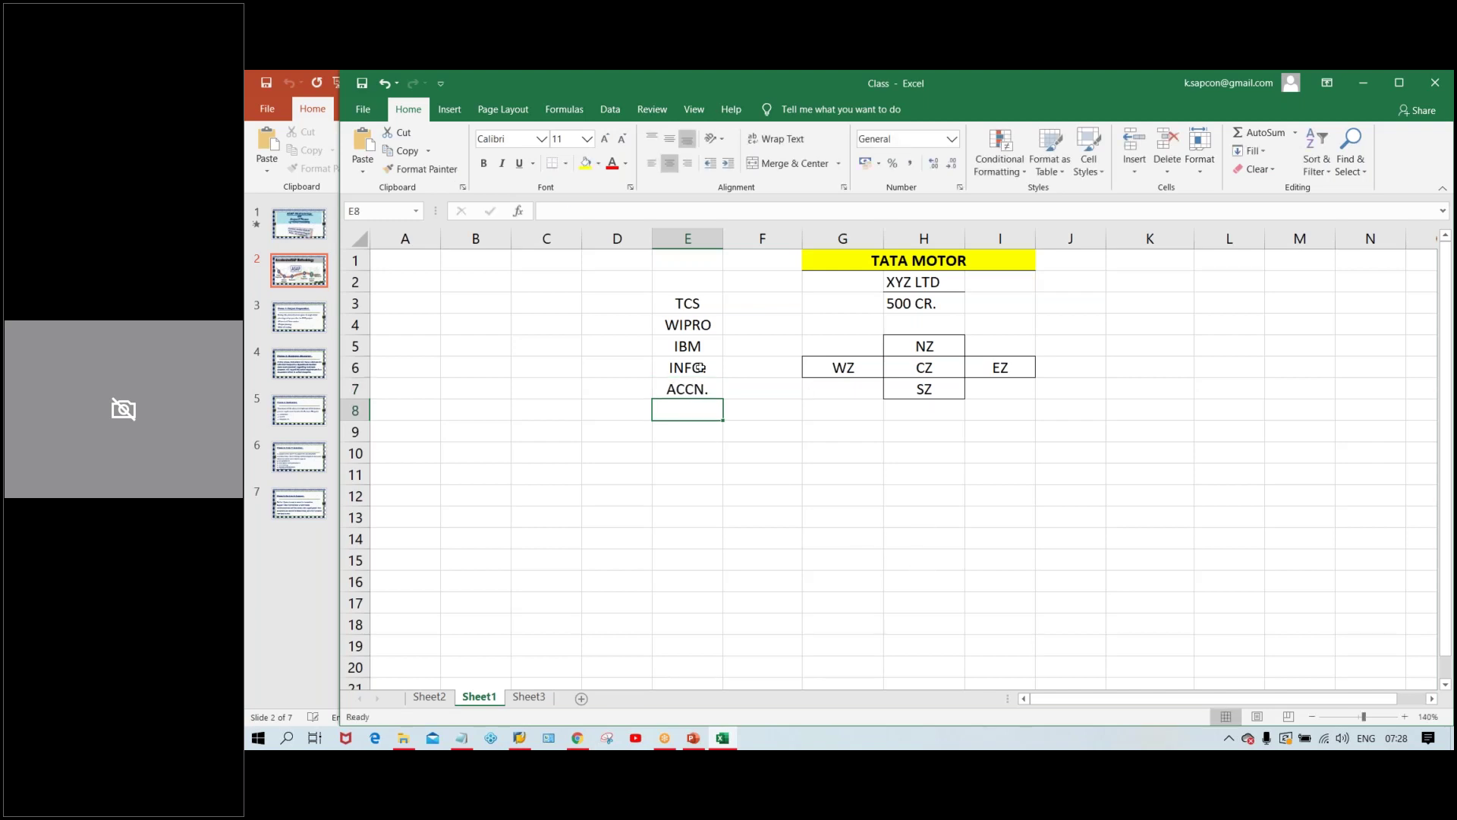
pyautogui.moveTo(698, 305); pyautogui.dragTo(691, 390)
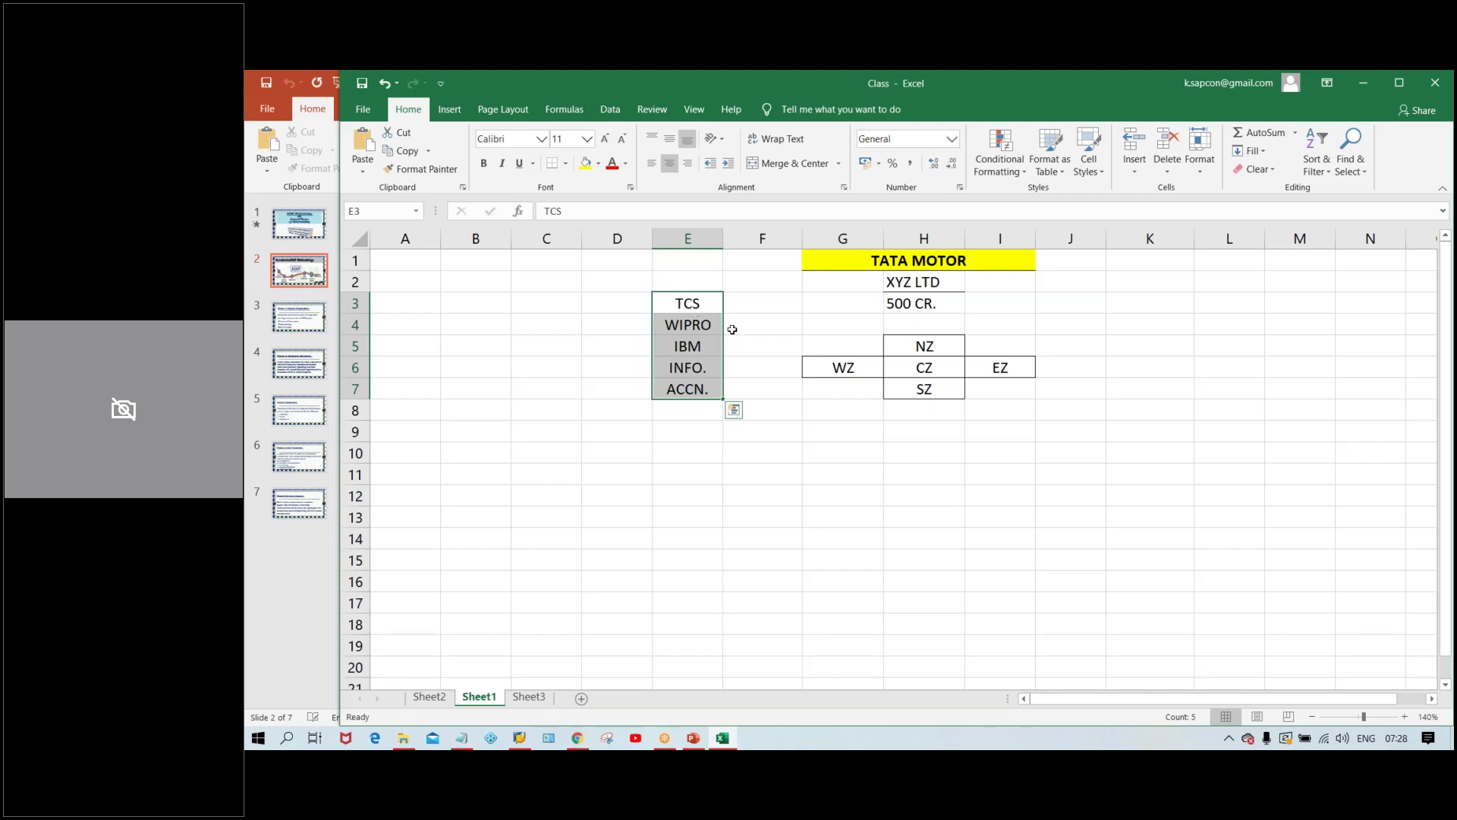
pyautogui.click(782, 303)
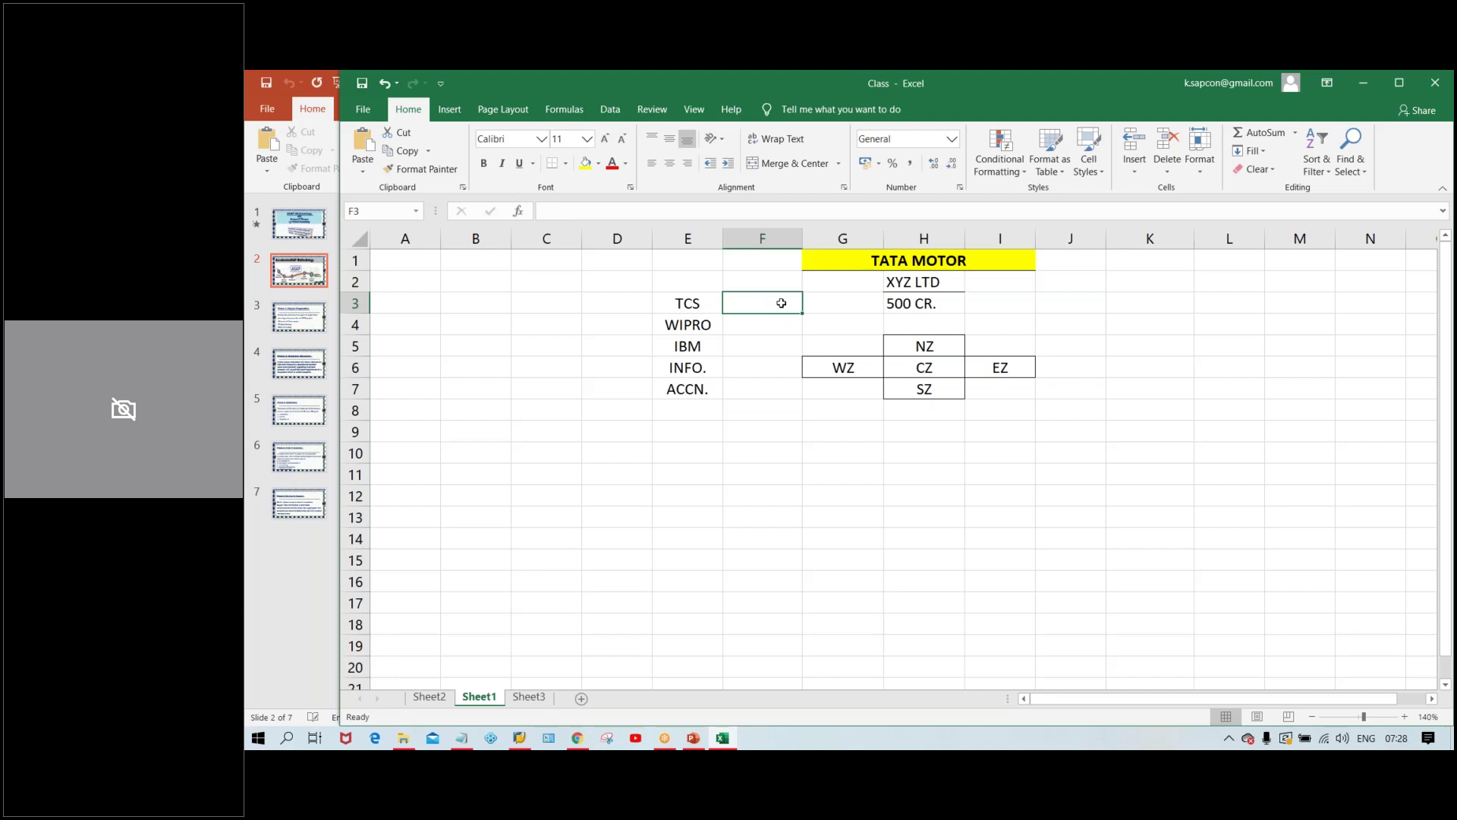
pyautogui.click(894, 259)
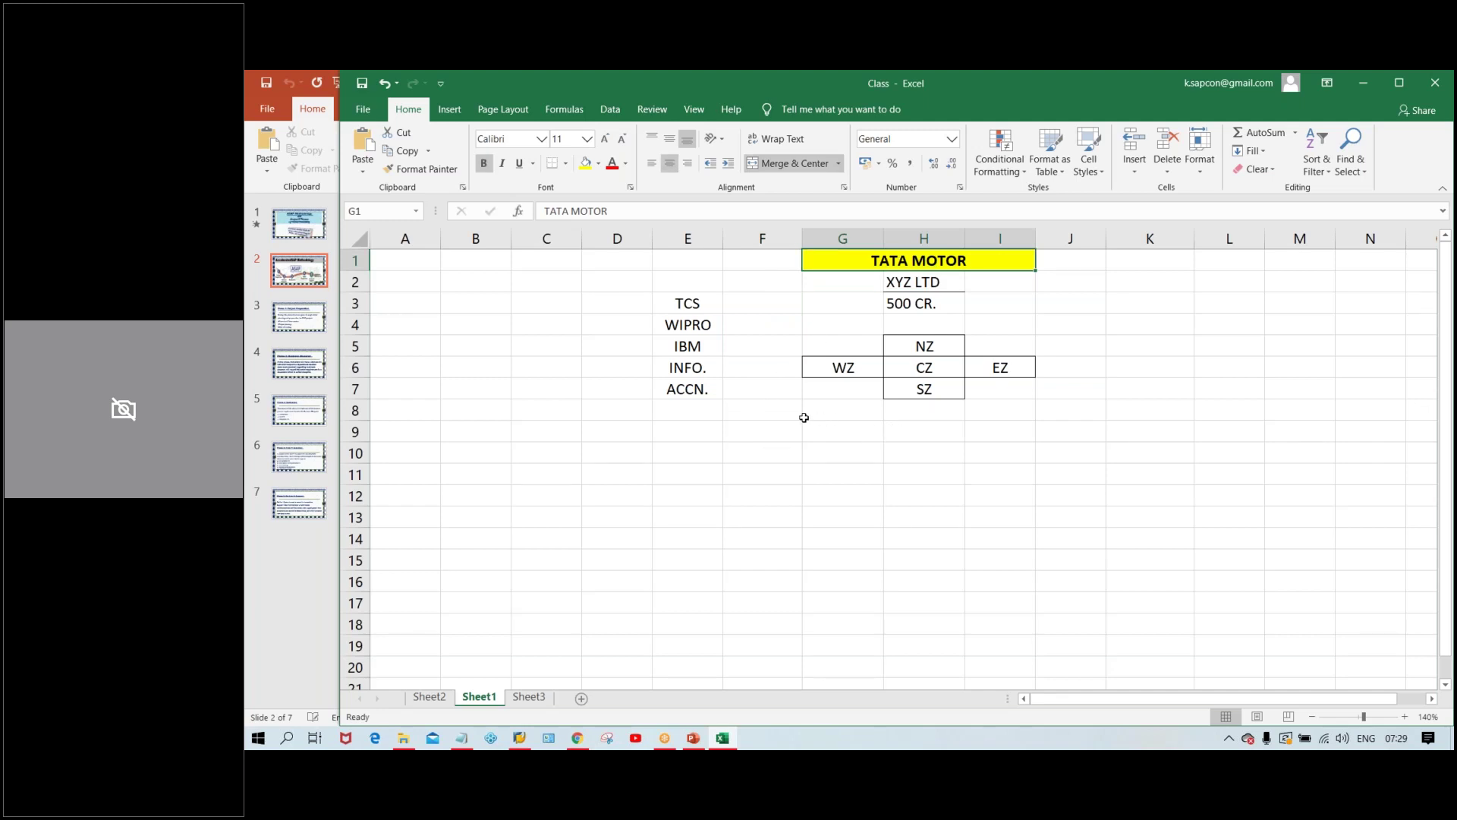
# Step: Highlight the WIPRO cell E4 with a yellow fill
pyautogui.click(690, 327)
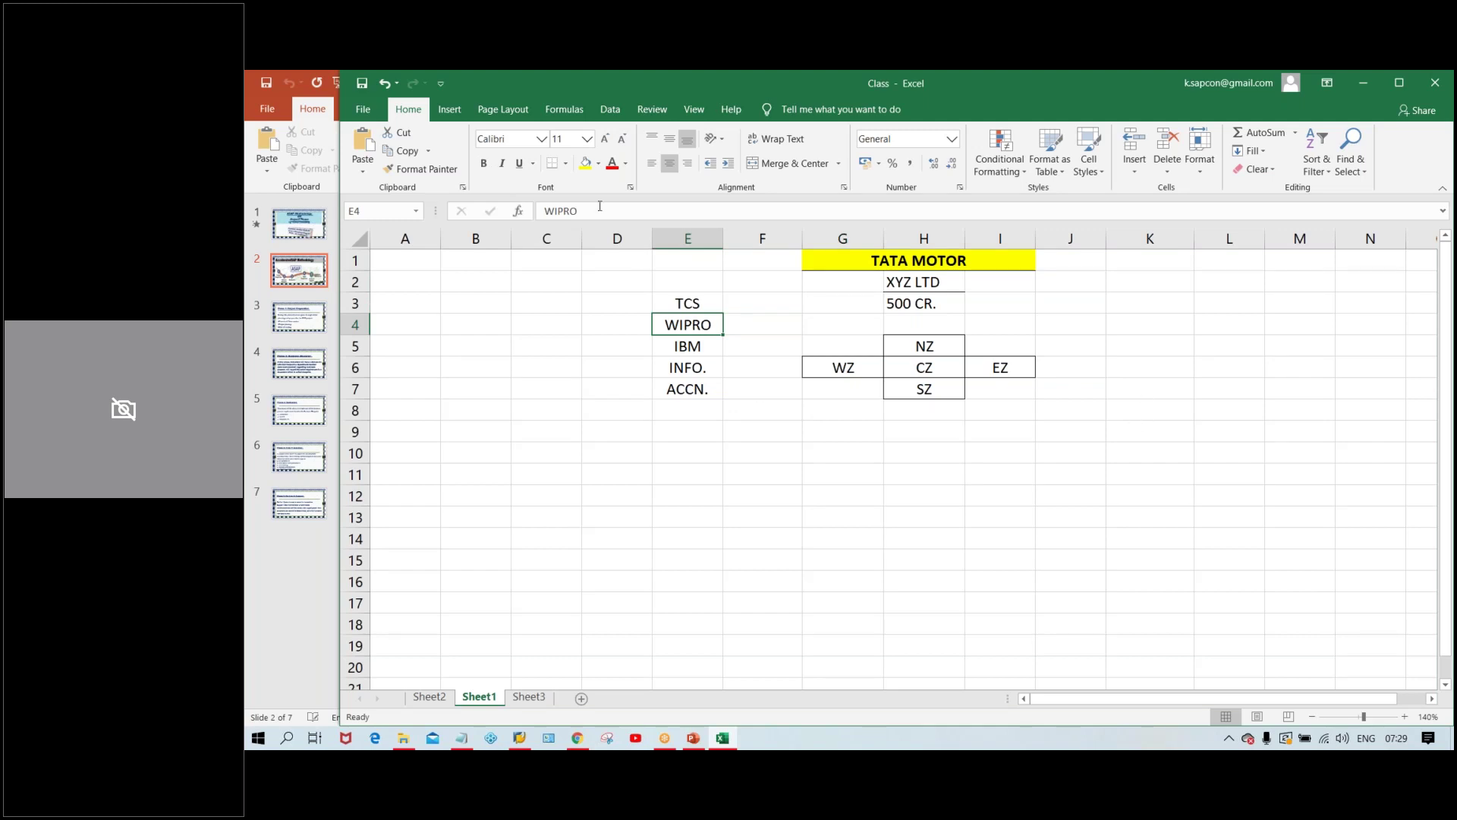
pyautogui.click(587, 161)
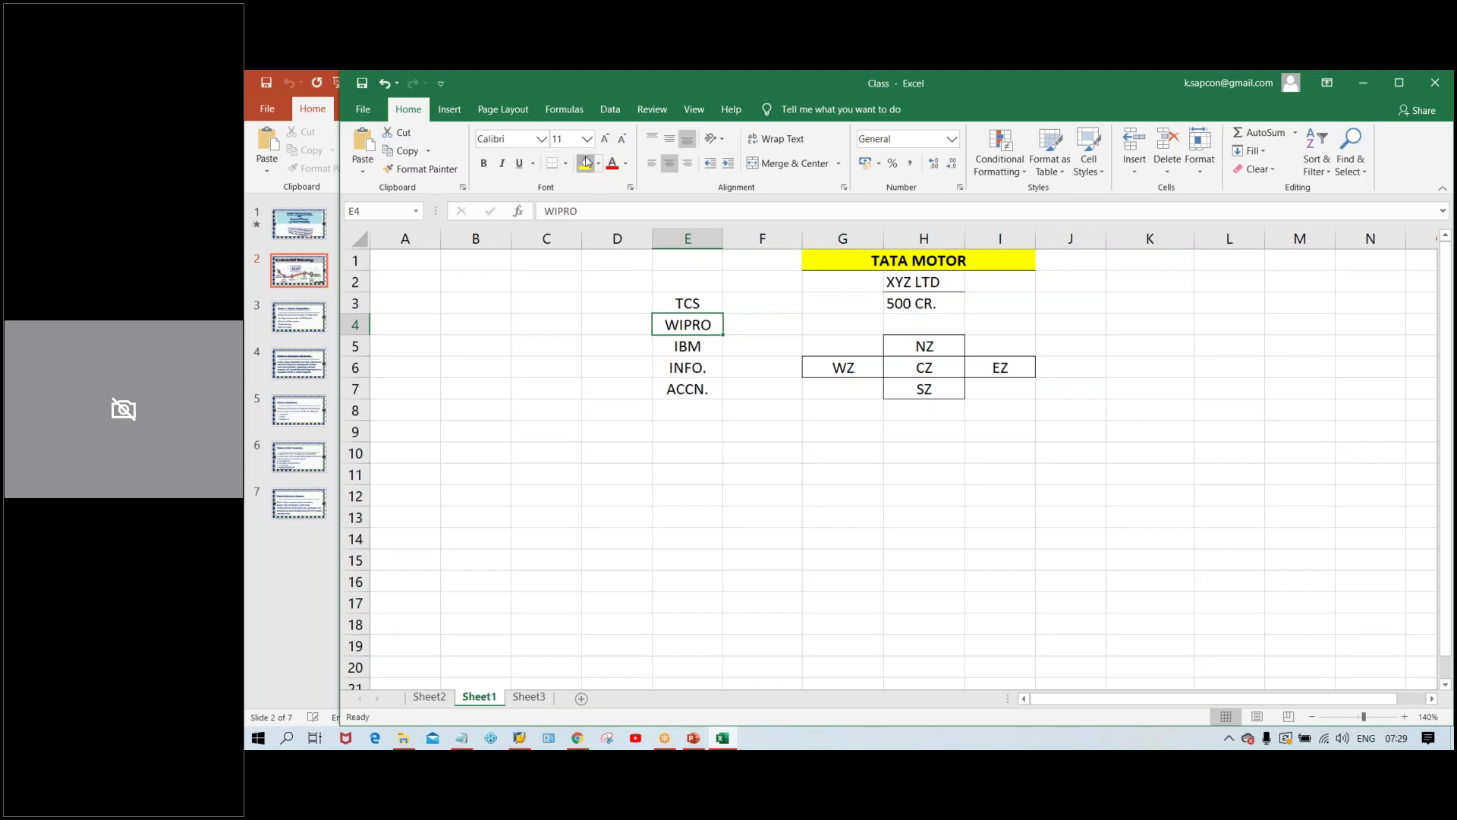
pyautogui.click(773, 472)
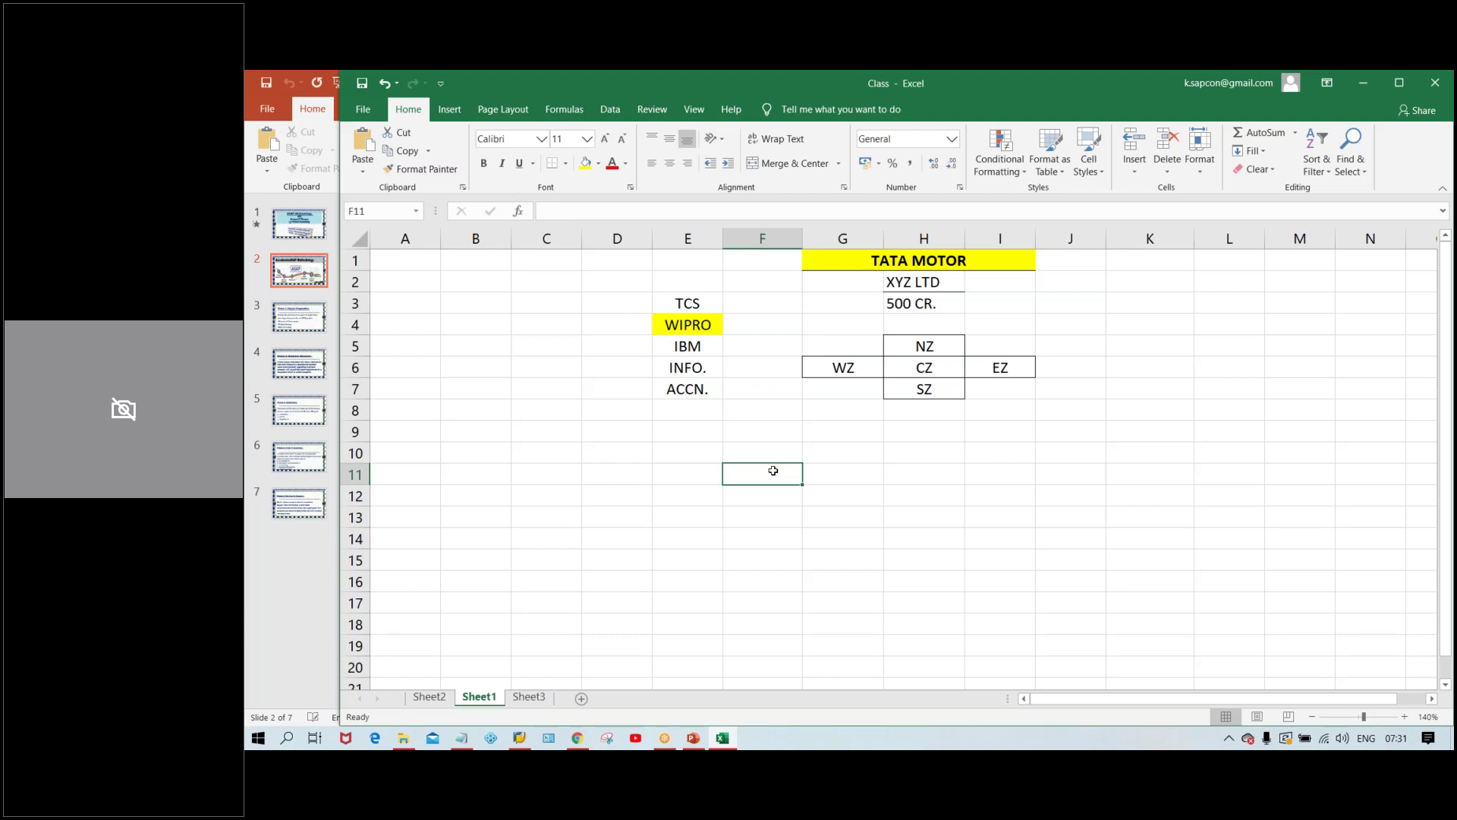
pyautogui.click(904, 285)
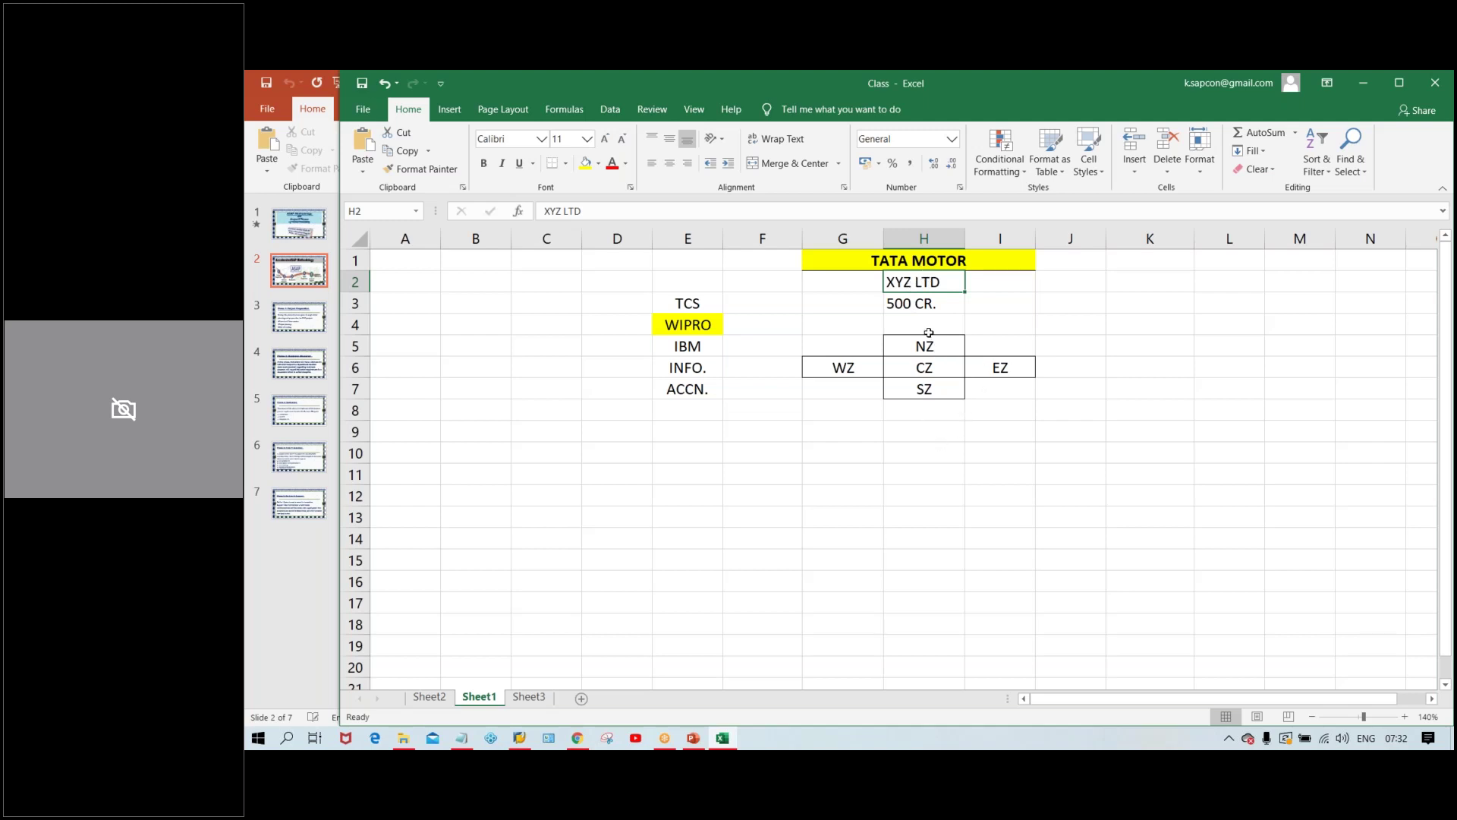
pyautogui.click(1097, 326)
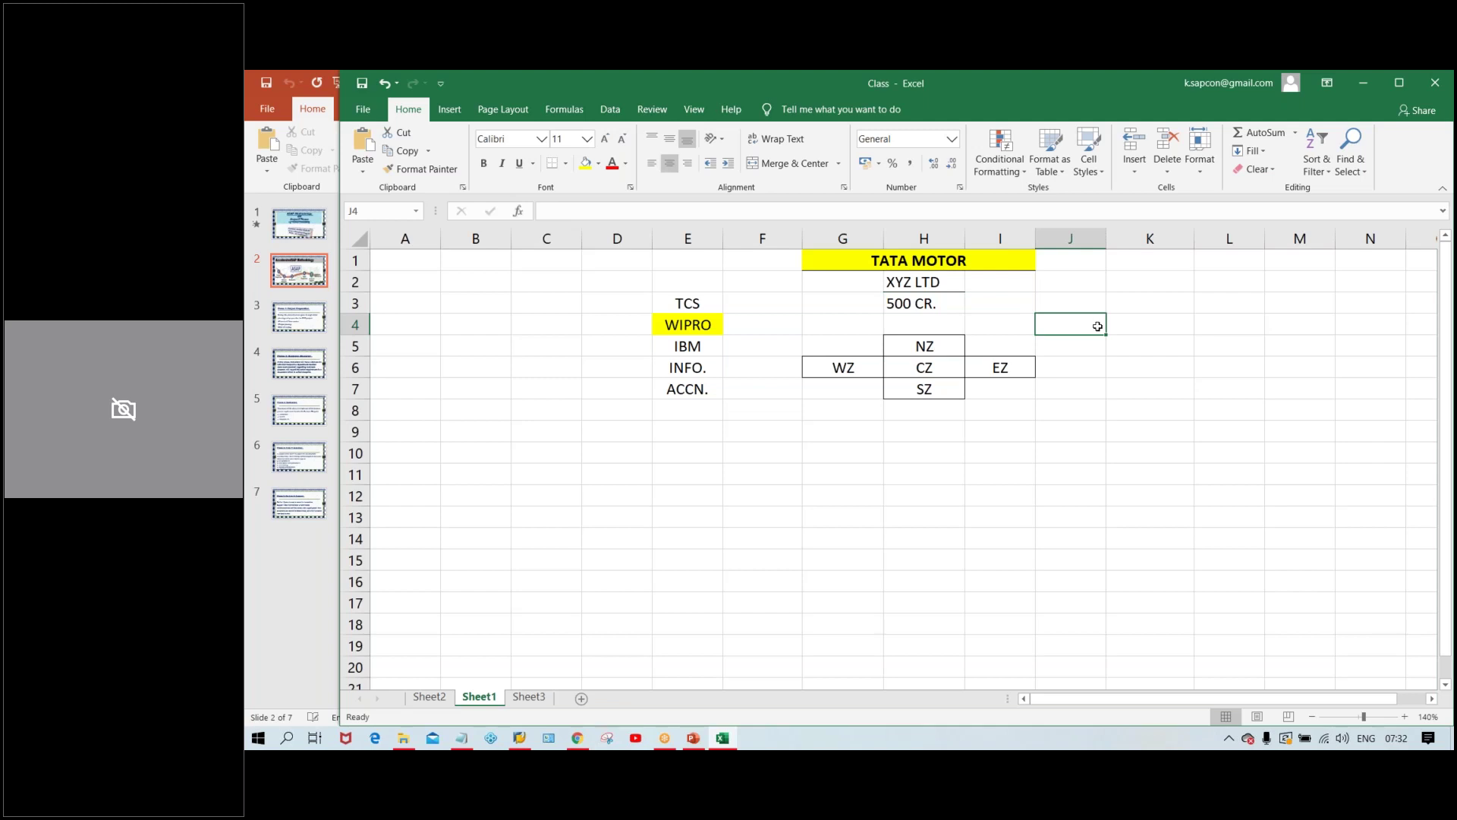
pyautogui.click(919, 346)
pyautogui.moveTo(920, 368); pyautogui.dragTo(1032, 372)
# Step: Enter ZH in cell H9, below the zone diagram
pyautogui.click(920, 431)
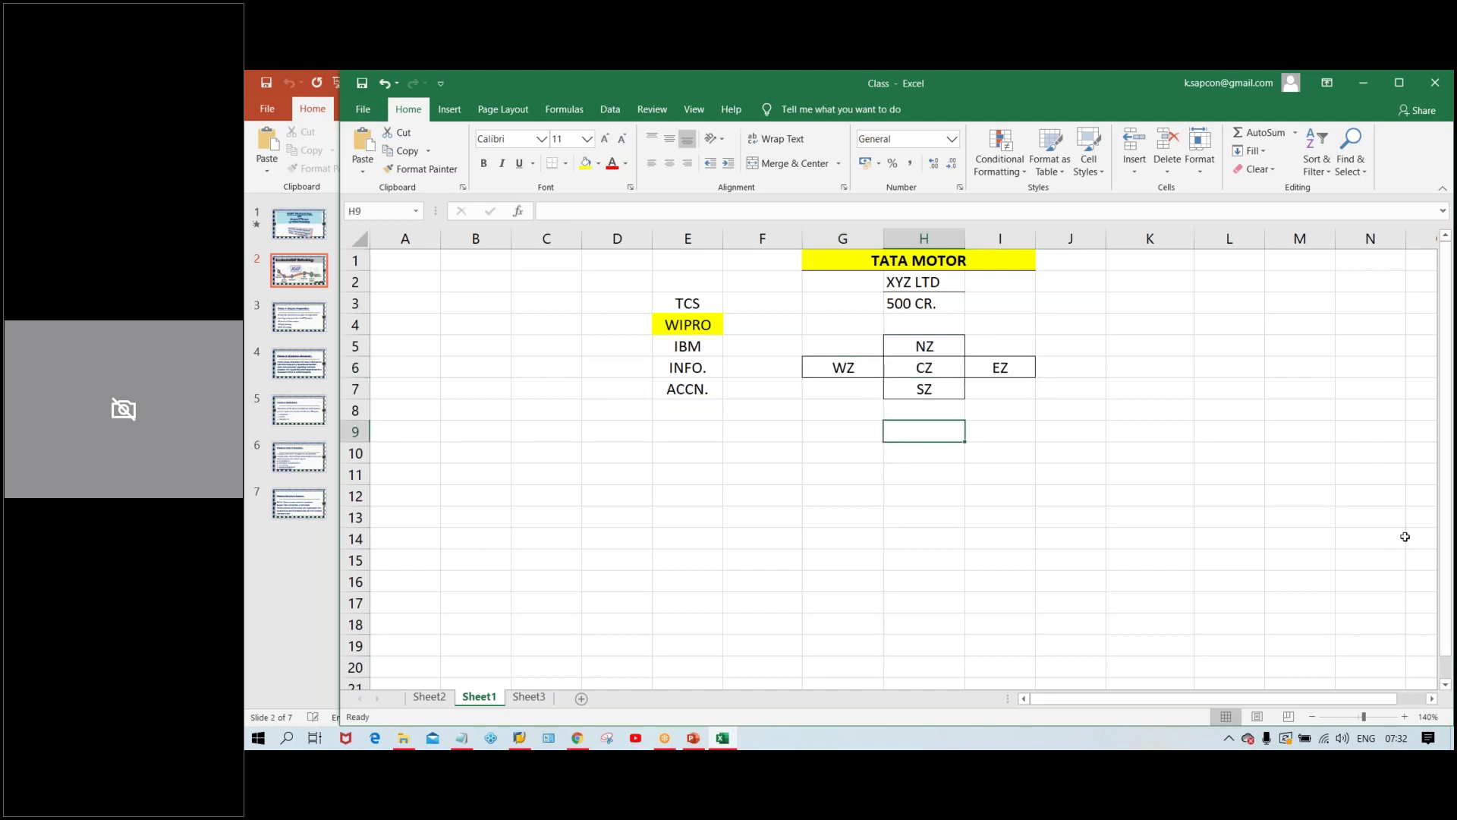
pyautogui.write('ZH')
pyautogui.press('Return')
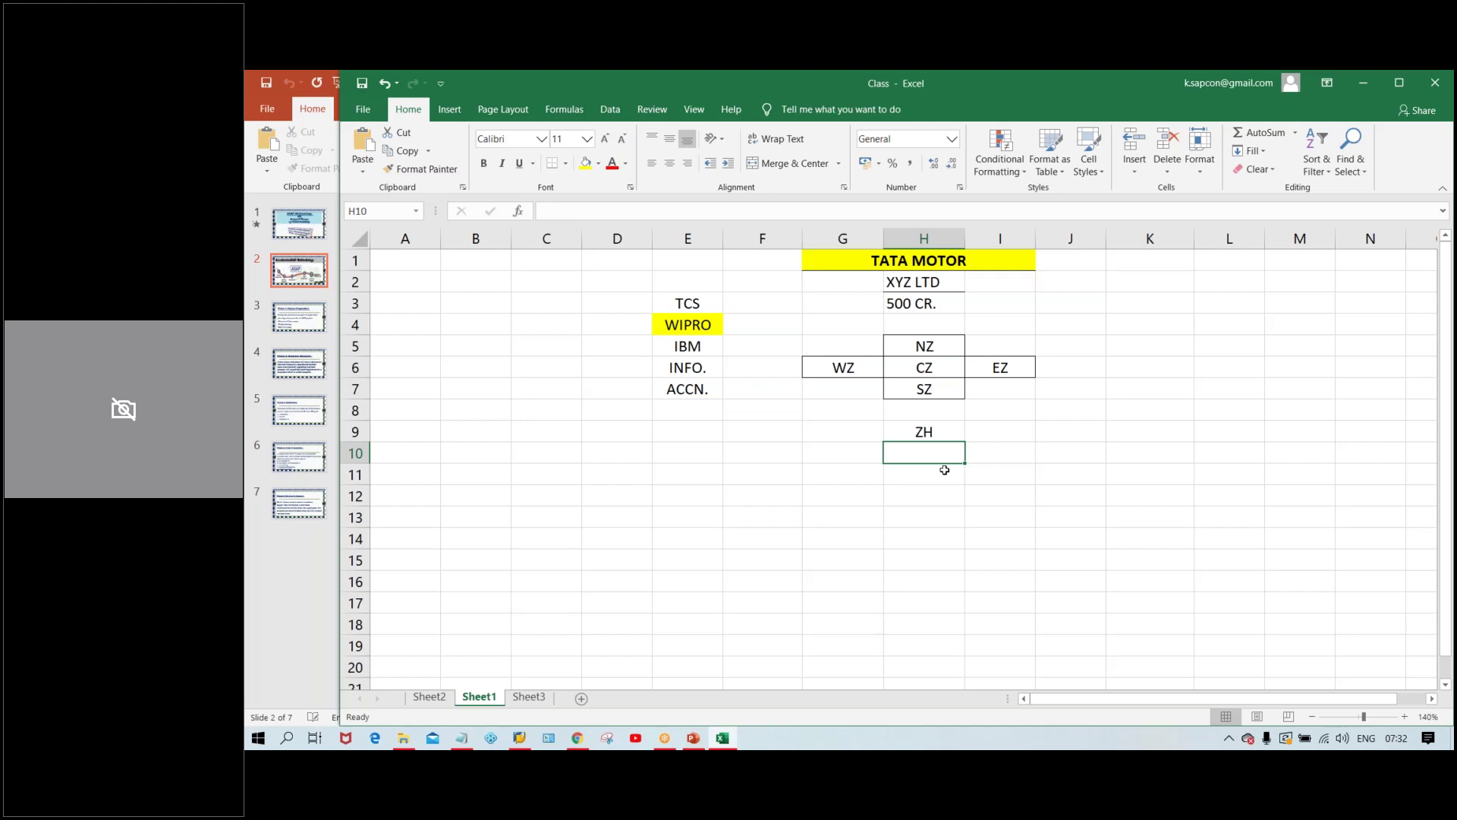
# Step: Extend the ZH entry in cell H9 so that it reads ZH/DH
pyautogui.click(939, 348)
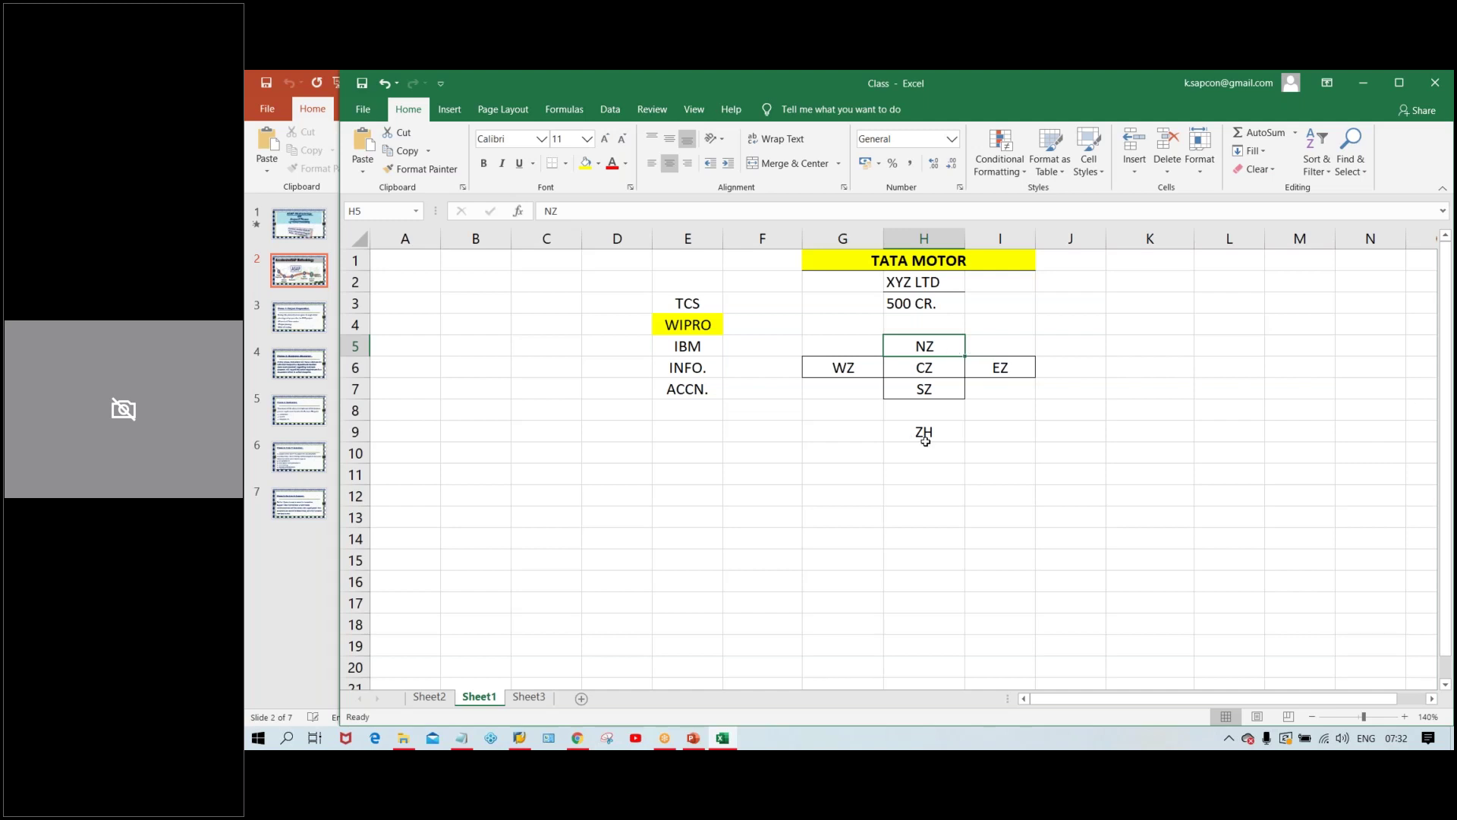
pyautogui.click(944, 428)
pyautogui.press('F2')
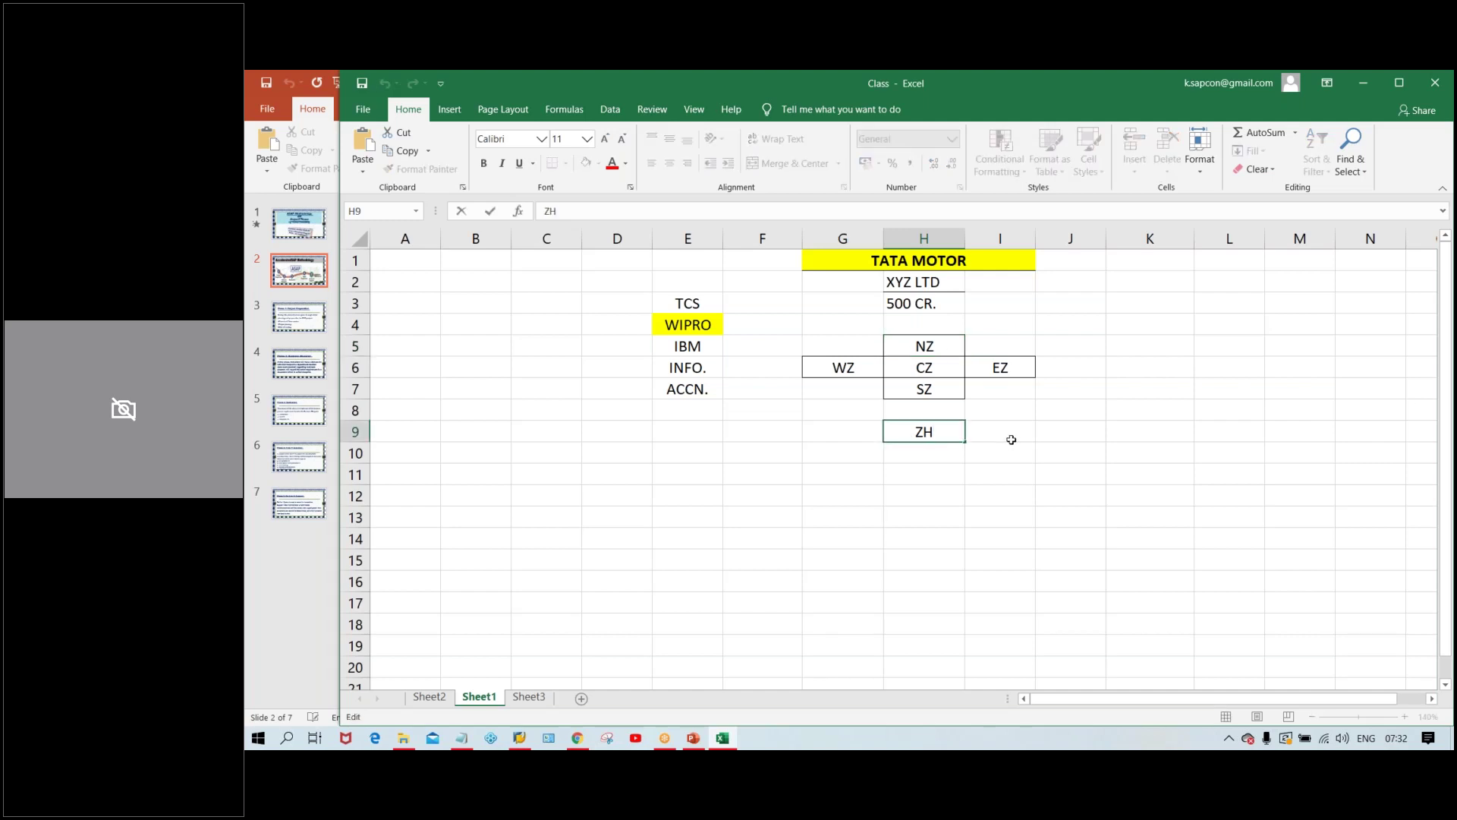
pyautogui.write('/DH')
pyautogui.press('Return')
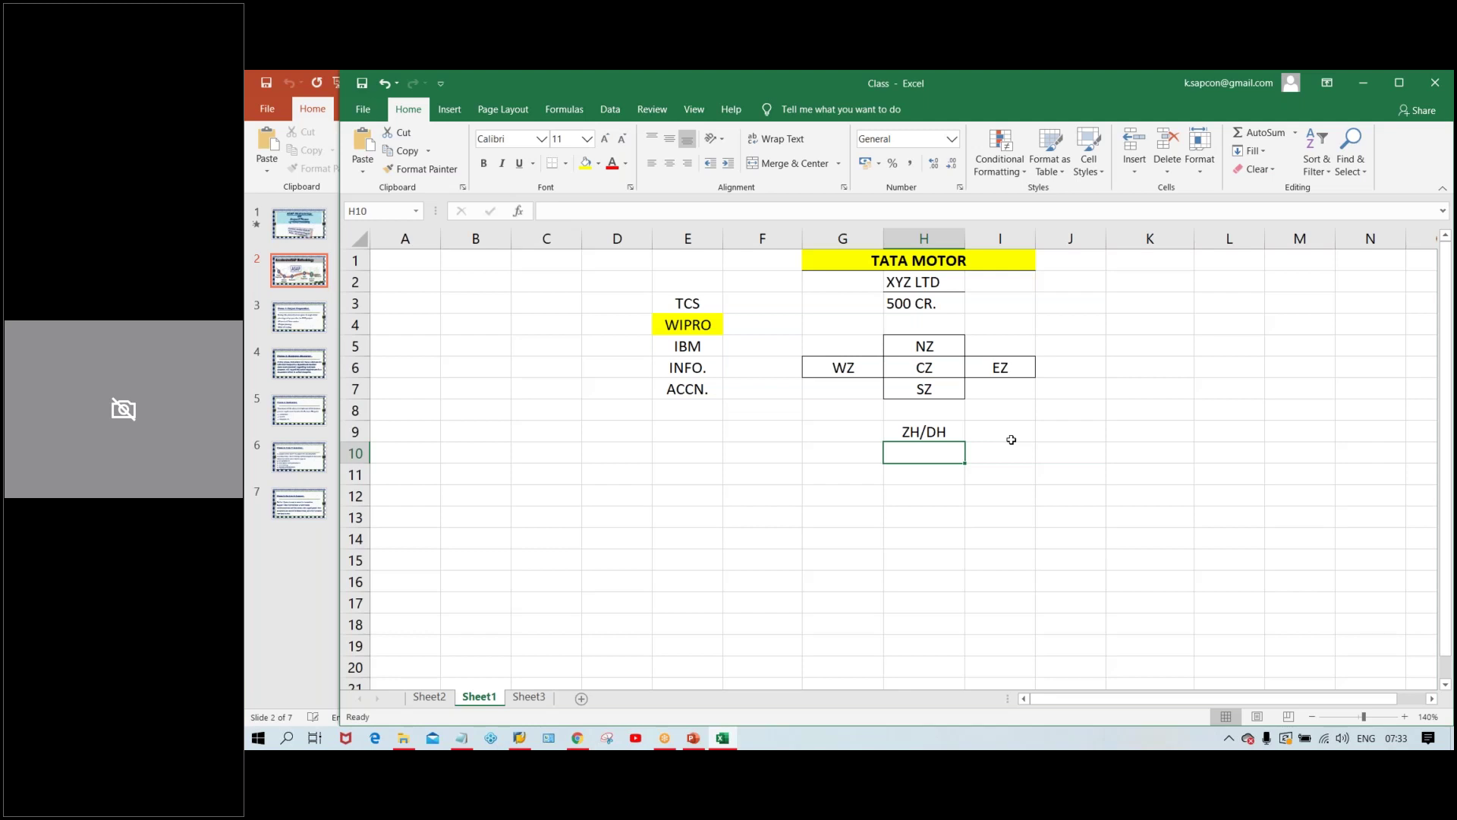
# Step: Enter 10 in cell I9 beside ZH/DH, and replace it with the text 10+1
pyautogui.click(923, 430)
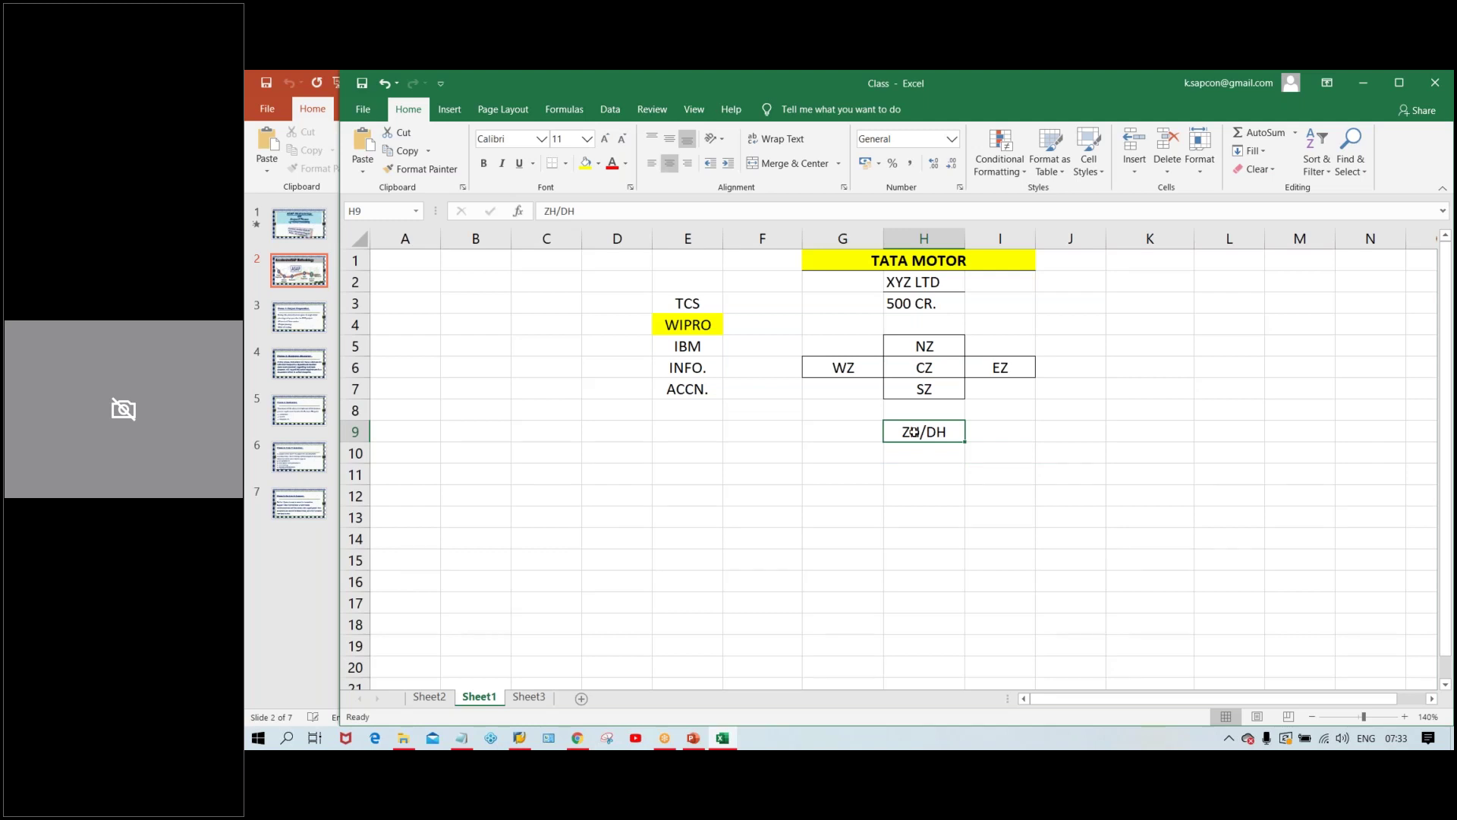
pyautogui.click(991, 434)
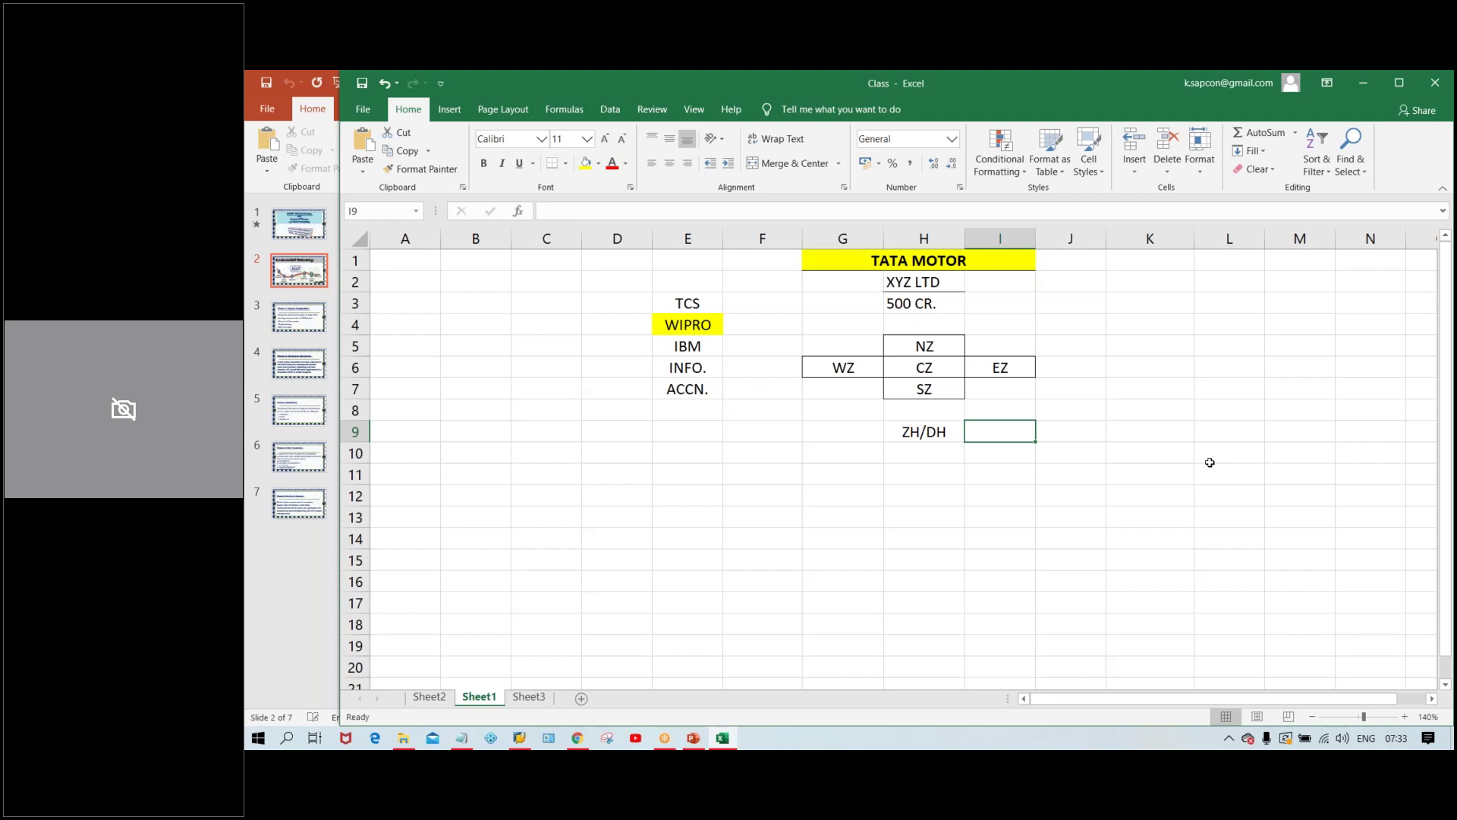
pyautogui.write('10')
pyautogui.press('Return')
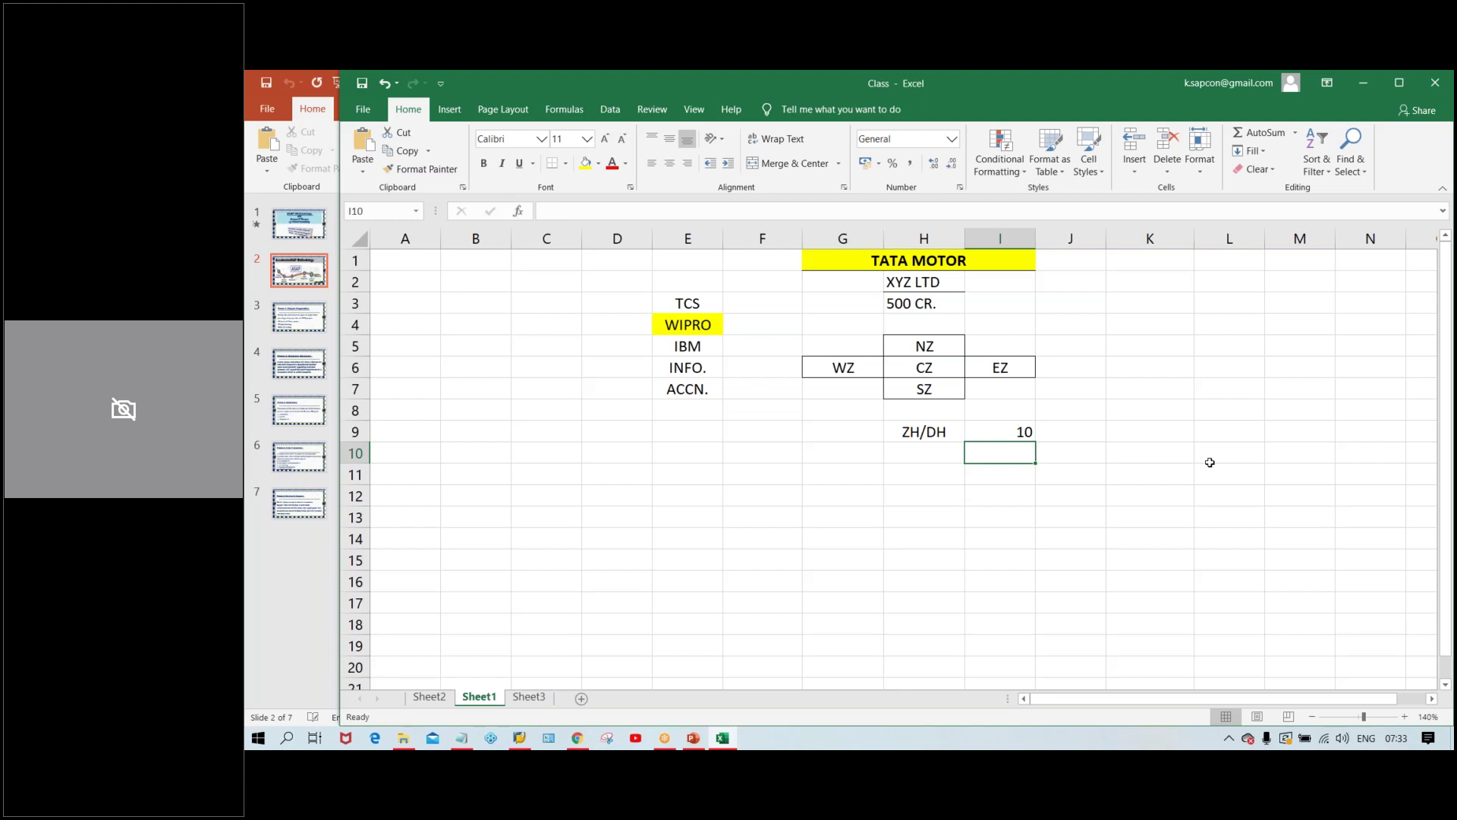
pyautogui.press('Up')
pyautogui.write('10+1')
pyautogui.press('Return')
pyautogui.press('Up')
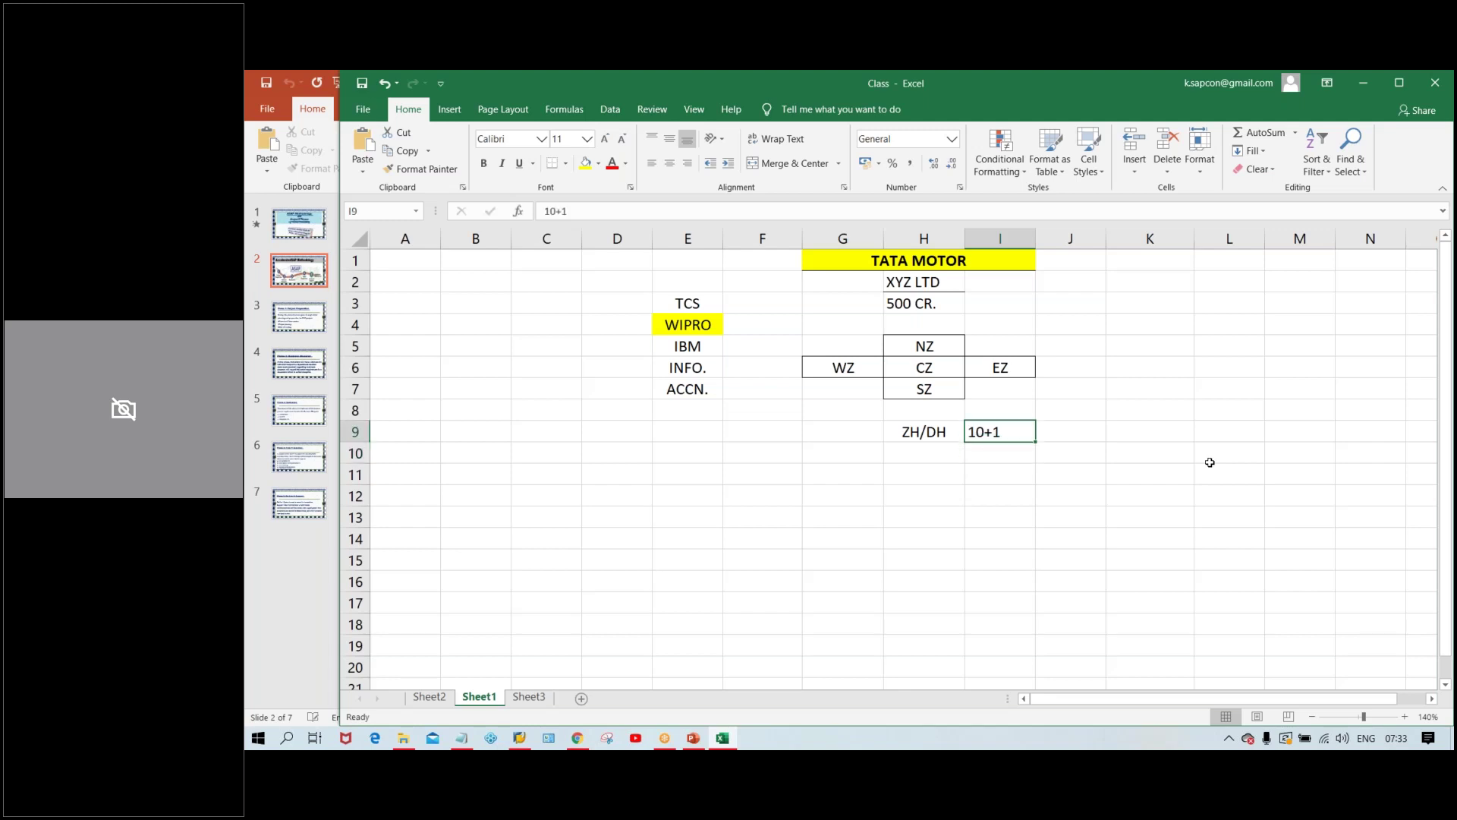
# Step: Enter PM in cell J9, next to the 10+1 entry
pyautogui.press('Right')
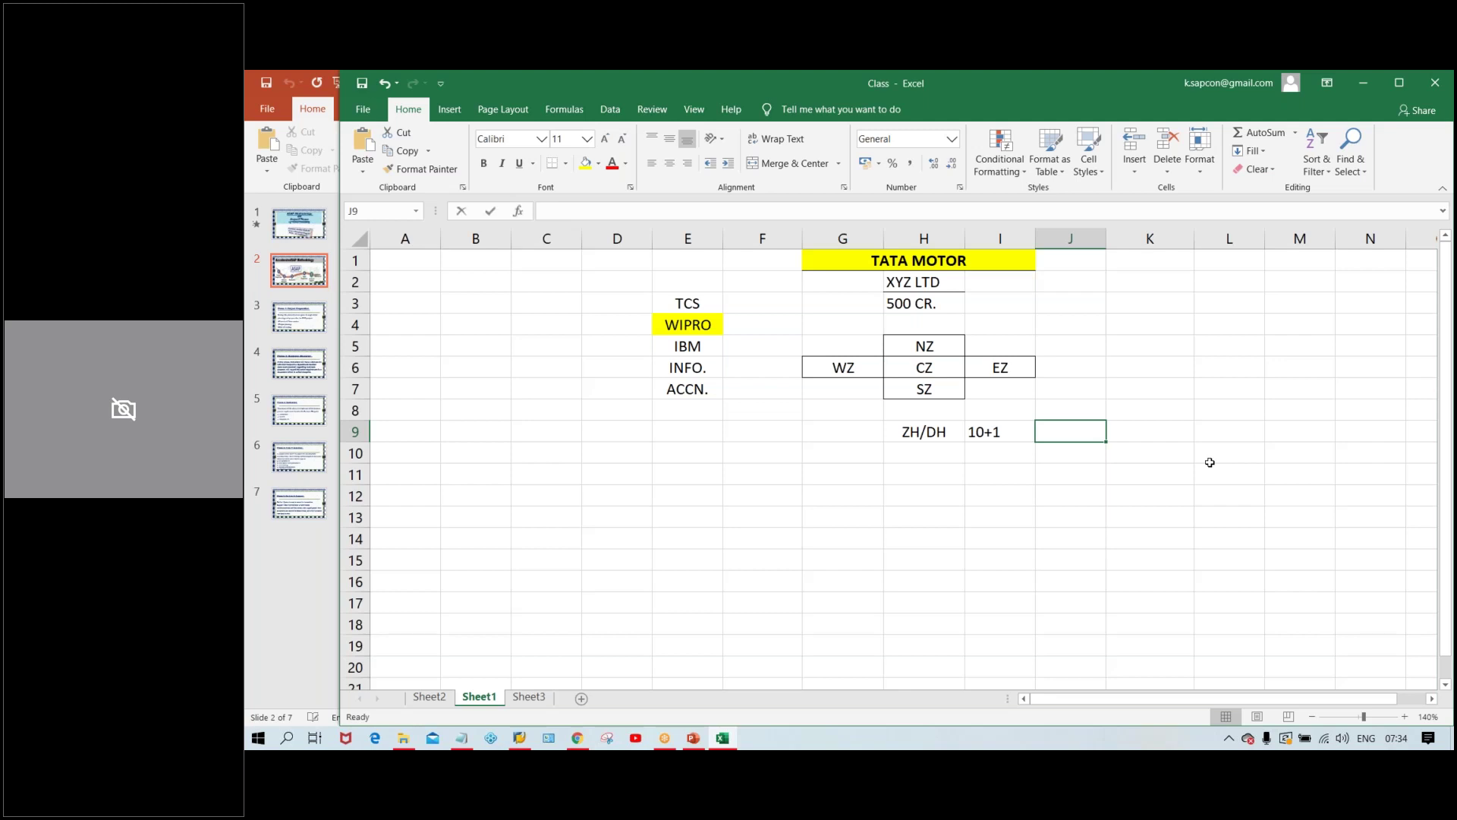
pyautogui.write('PM')
pyautogui.press('Return')
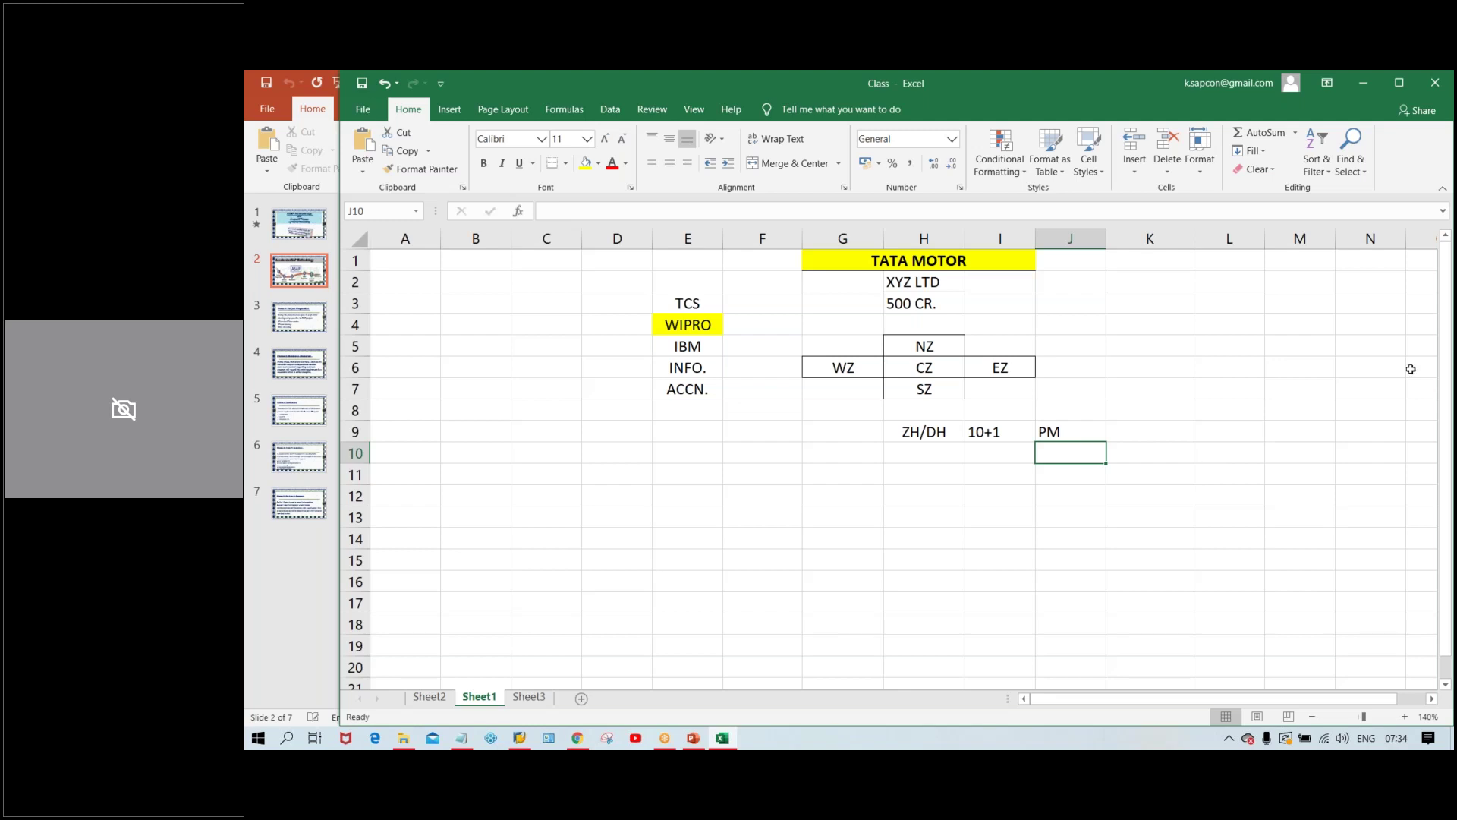
pyautogui.click(931, 432)
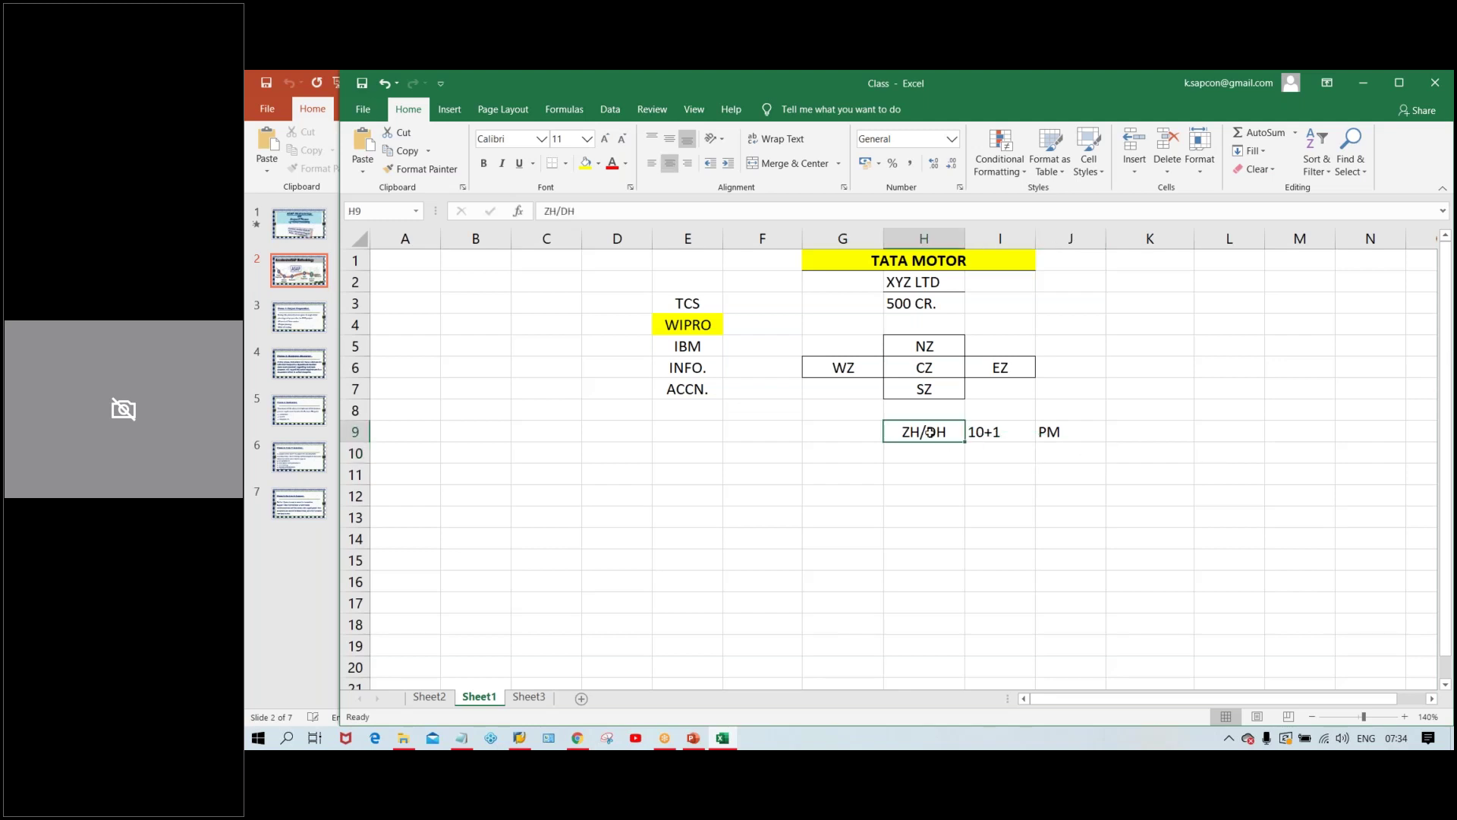
pyautogui.click(1087, 431)
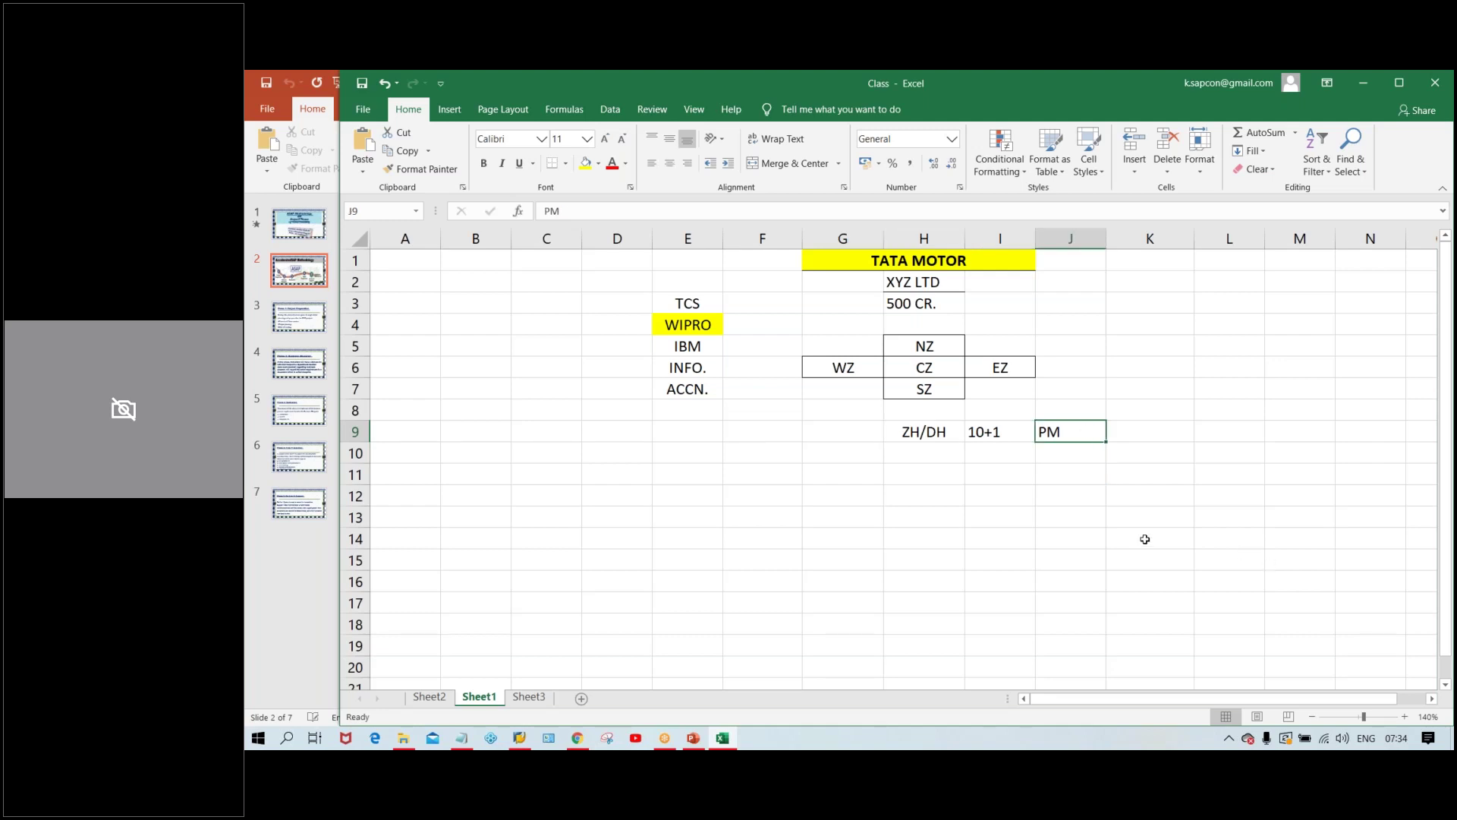
pyautogui.click(930, 437)
pyautogui.click(1042, 432)
pyautogui.click(953, 434)
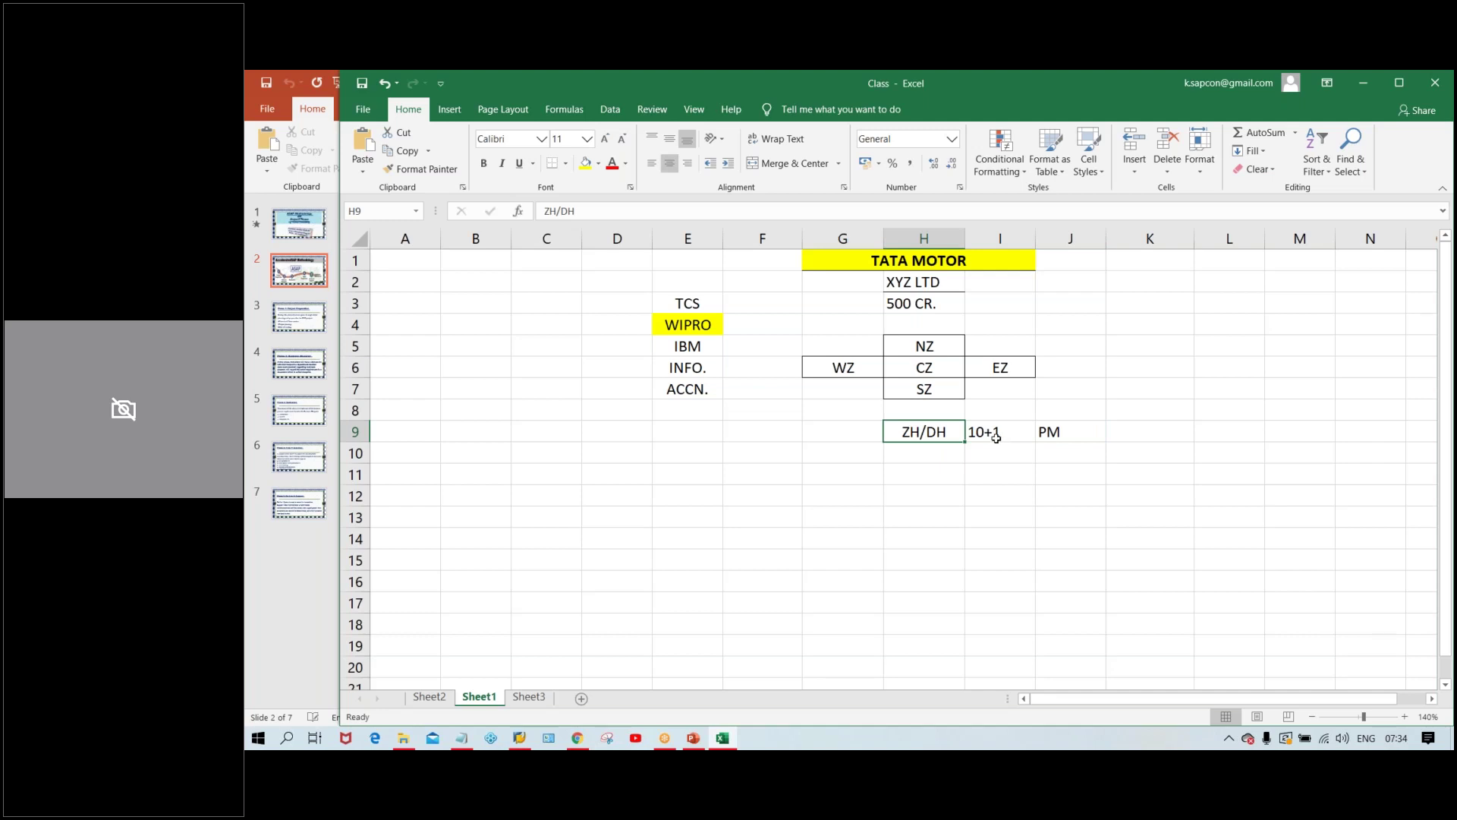
pyautogui.click(1065, 429)
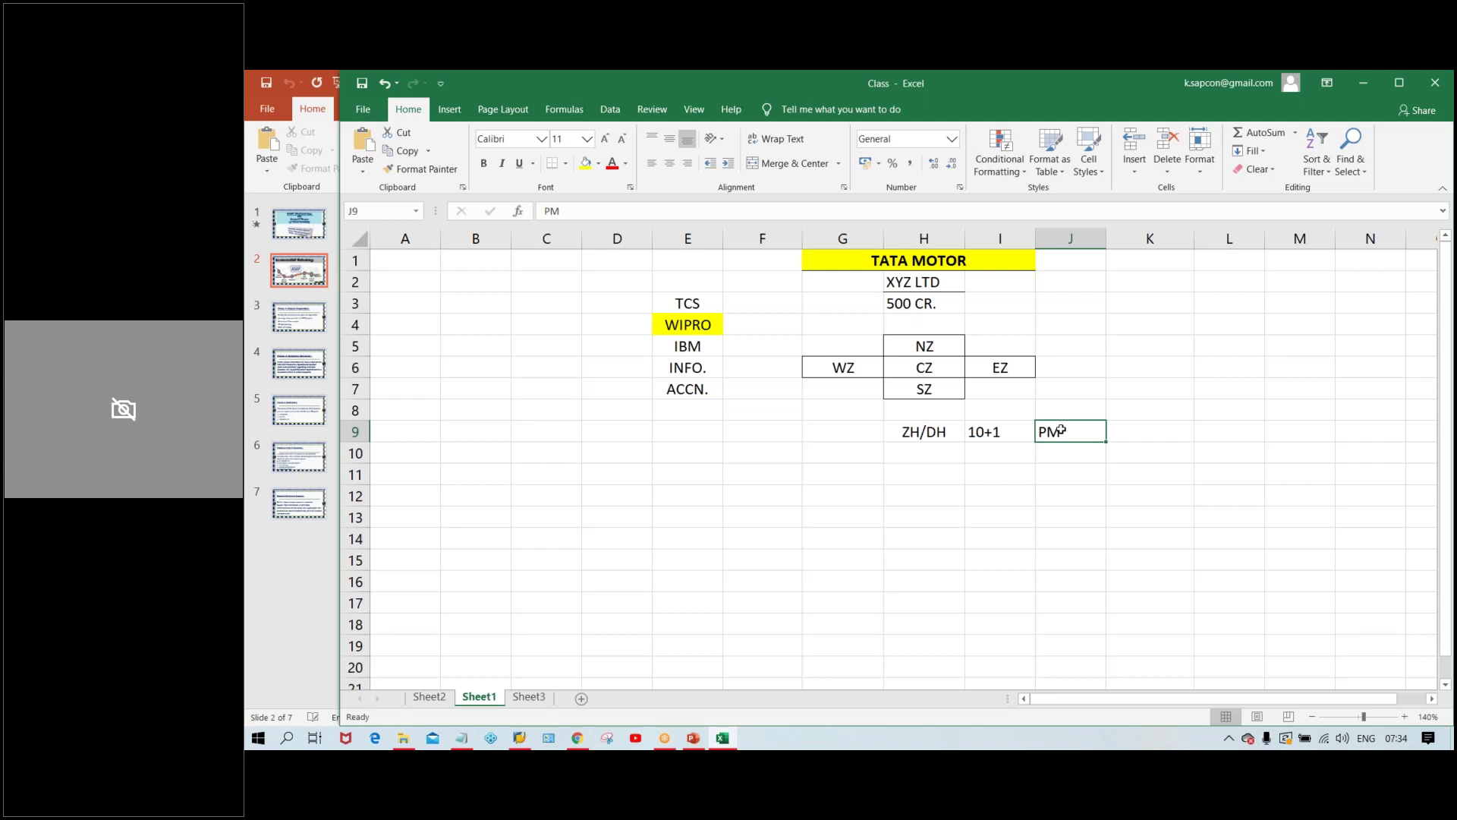
pyautogui.click(896, 285)
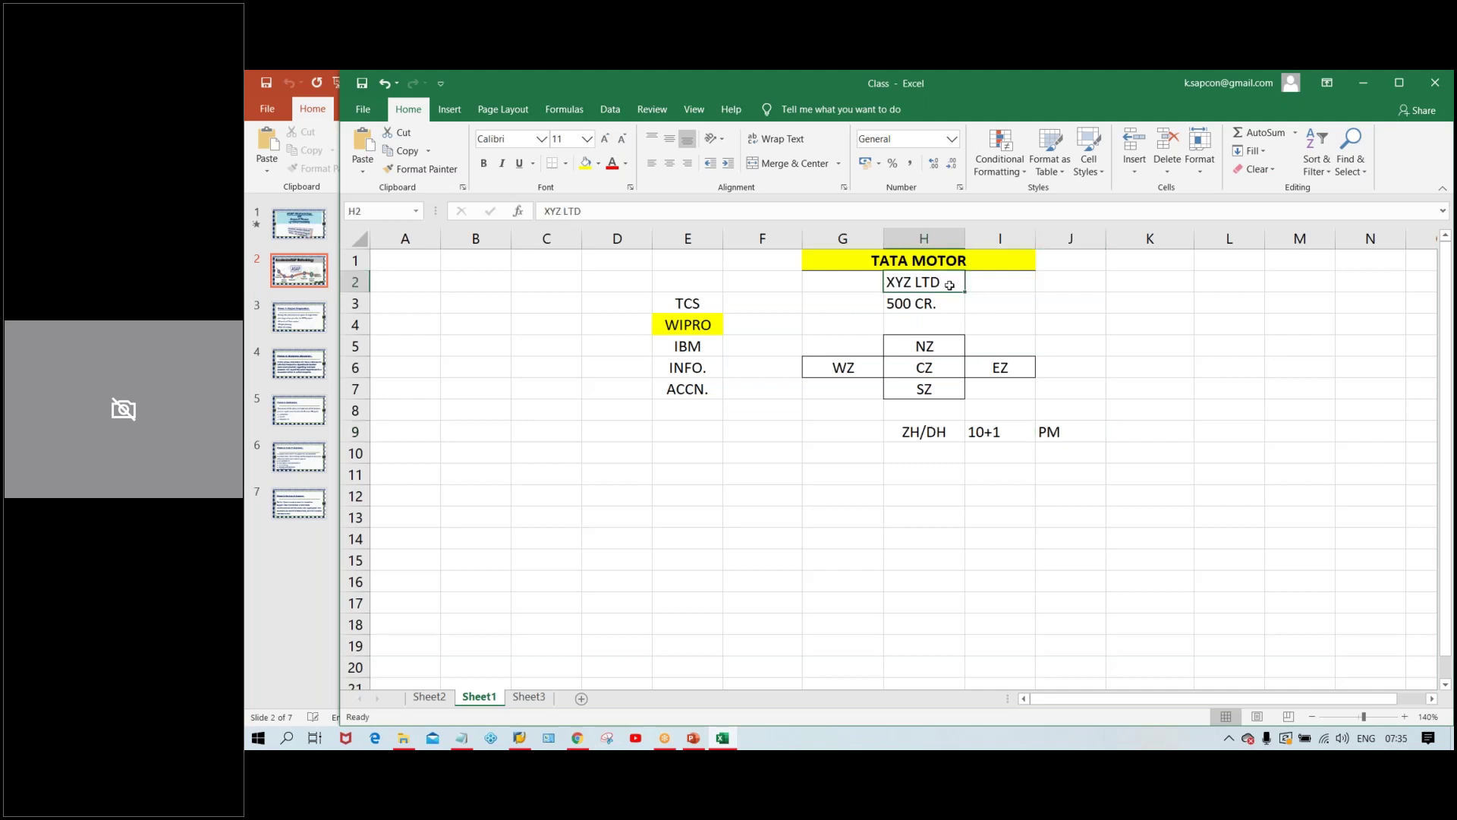
pyautogui.click(900, 307)
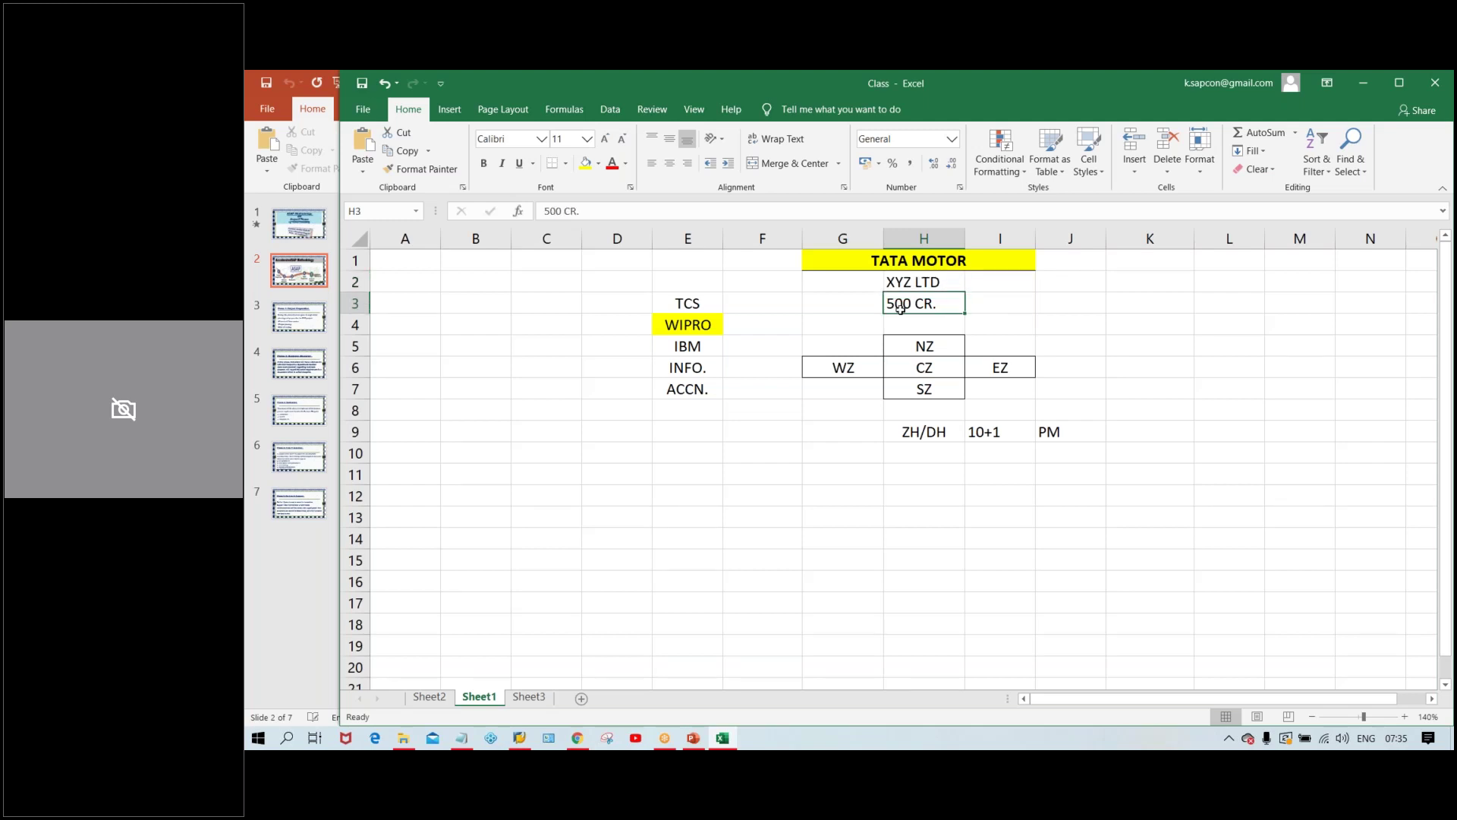
# Step: Clear the XYZ LTD entry from cell H2 below the TATA MOTOR heading
pyautogui.click(1064, 263)
pyautogui.click(920, 283)
pyautogui.press('Delete')
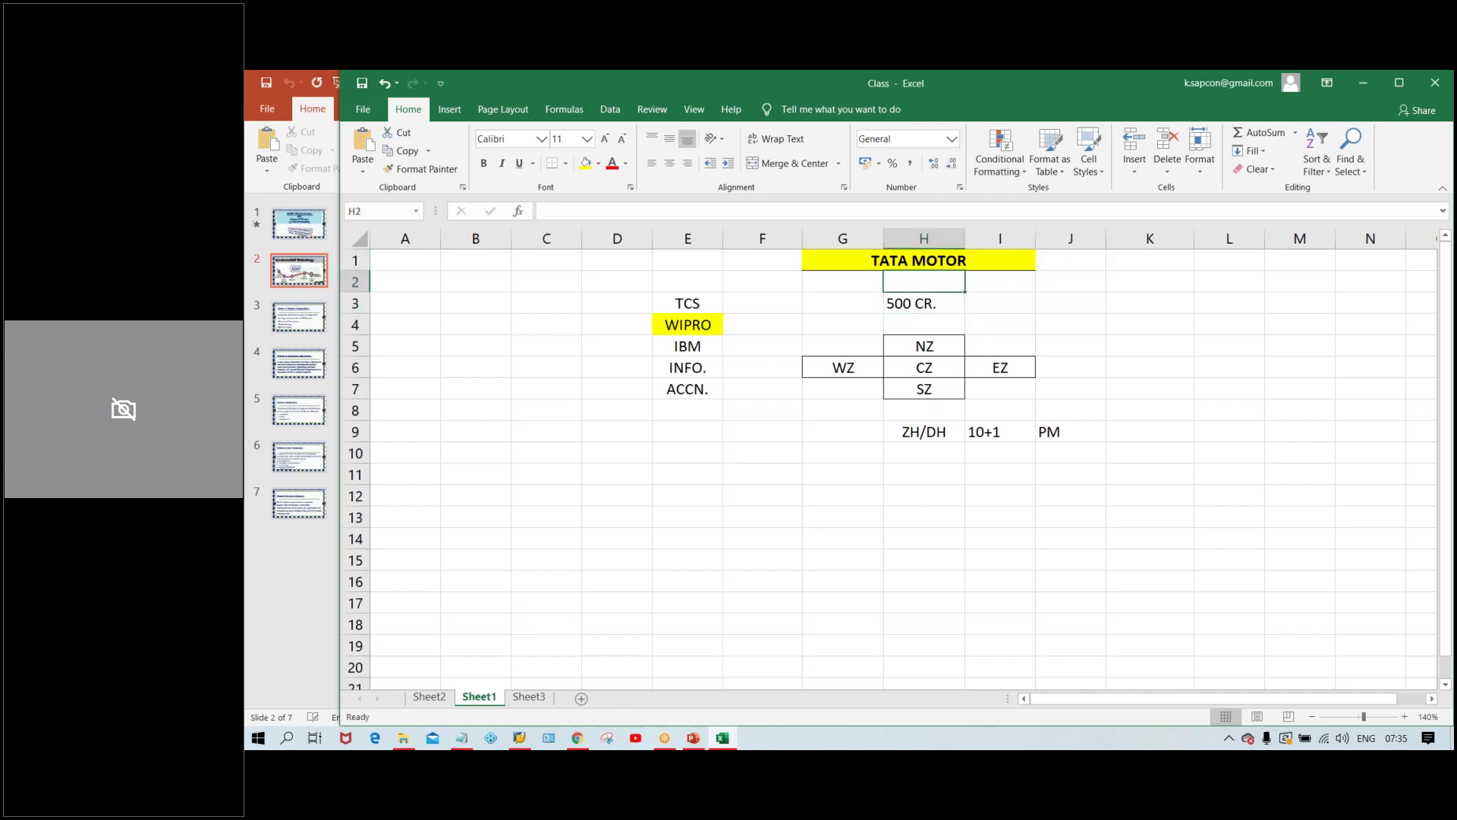
# Step: Enter 8 MONTH in cell J1, beside the TATA MOTOR heading
pyautogui.click(1072, 266)
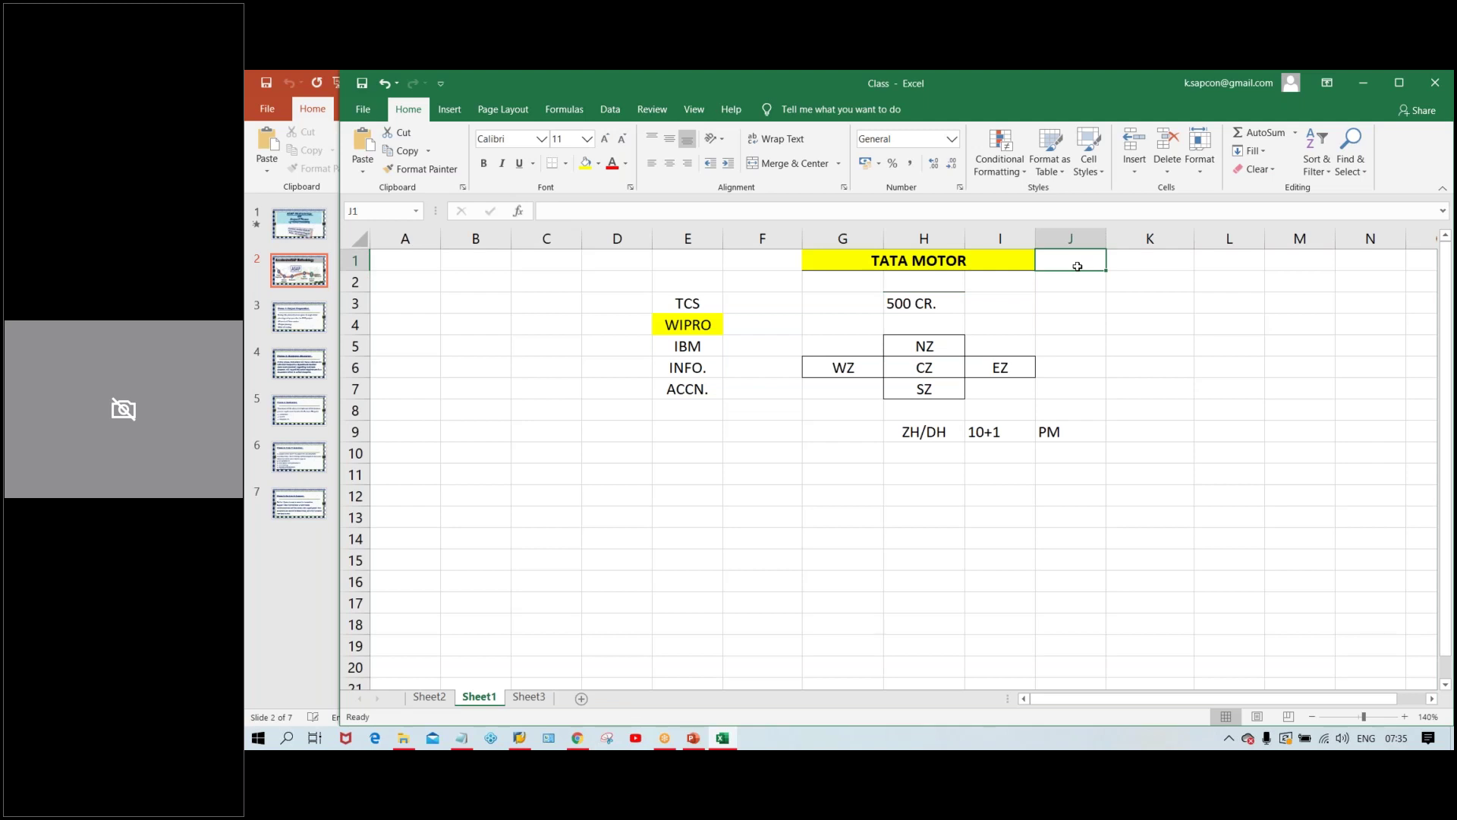
pyautogui.write('8')
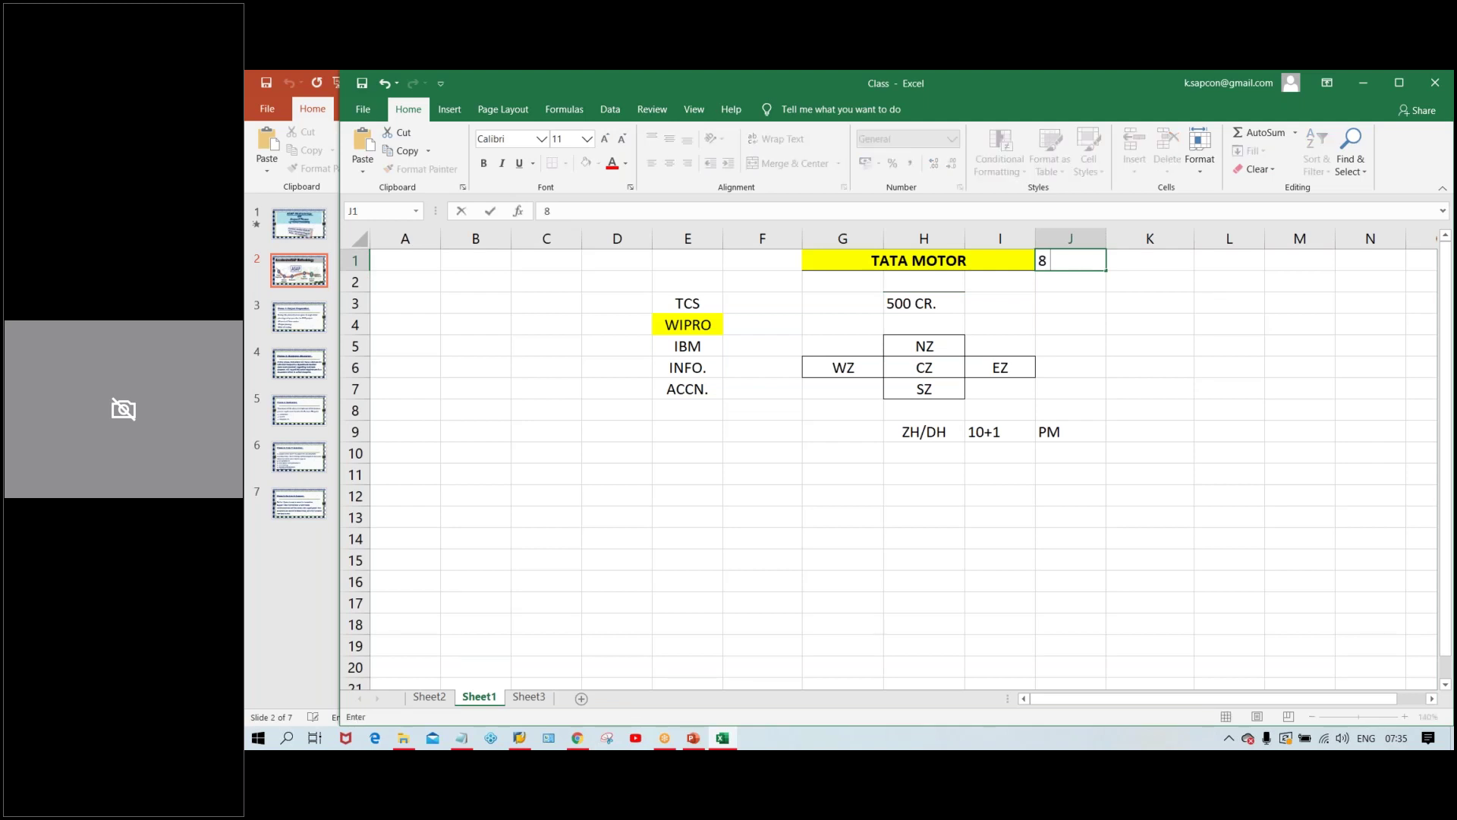
pyautogui.write(' MONTH')
pyautogui.press('Return')
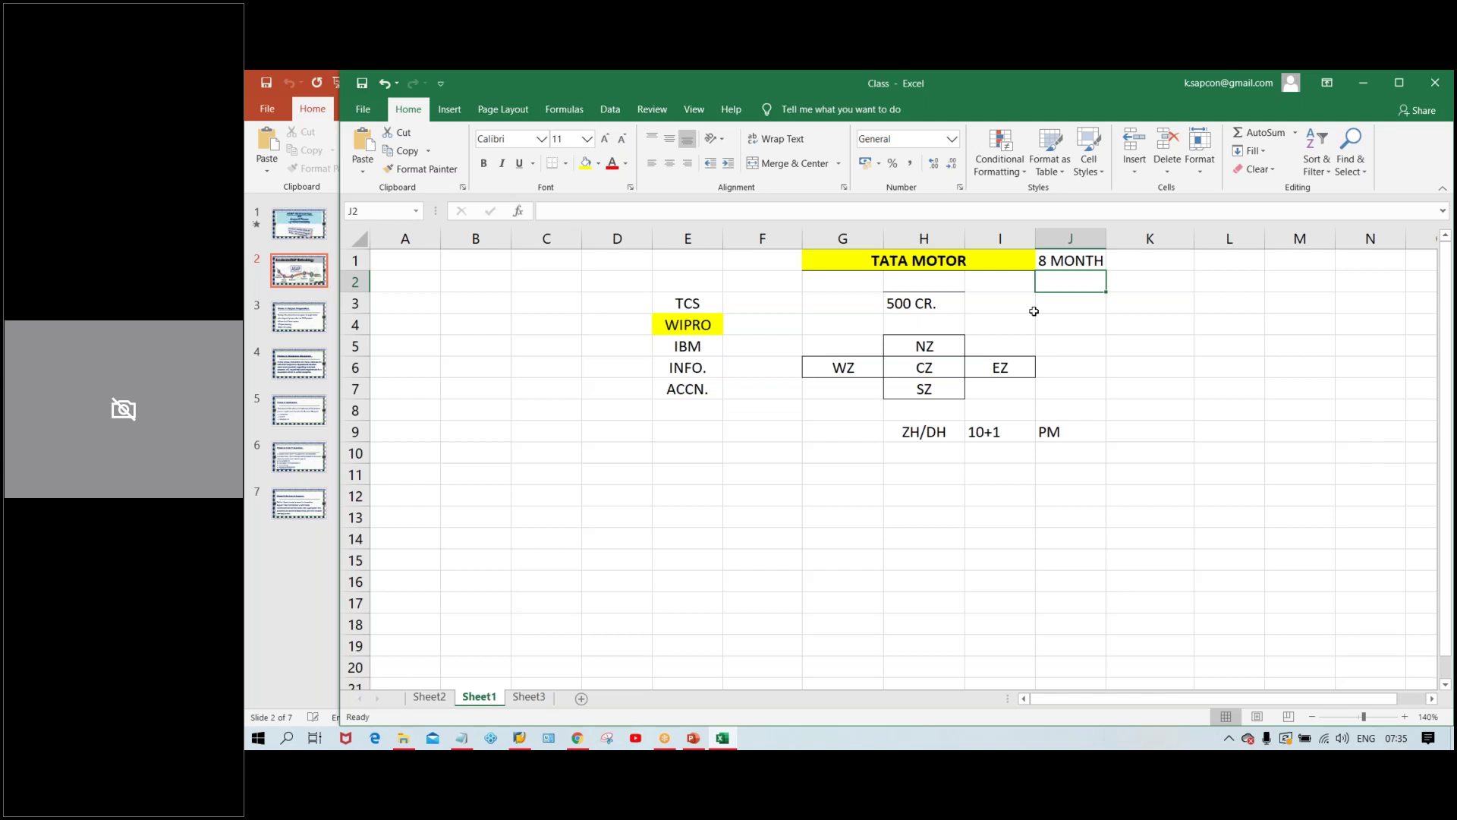
pyautogui.click(1071, 260)
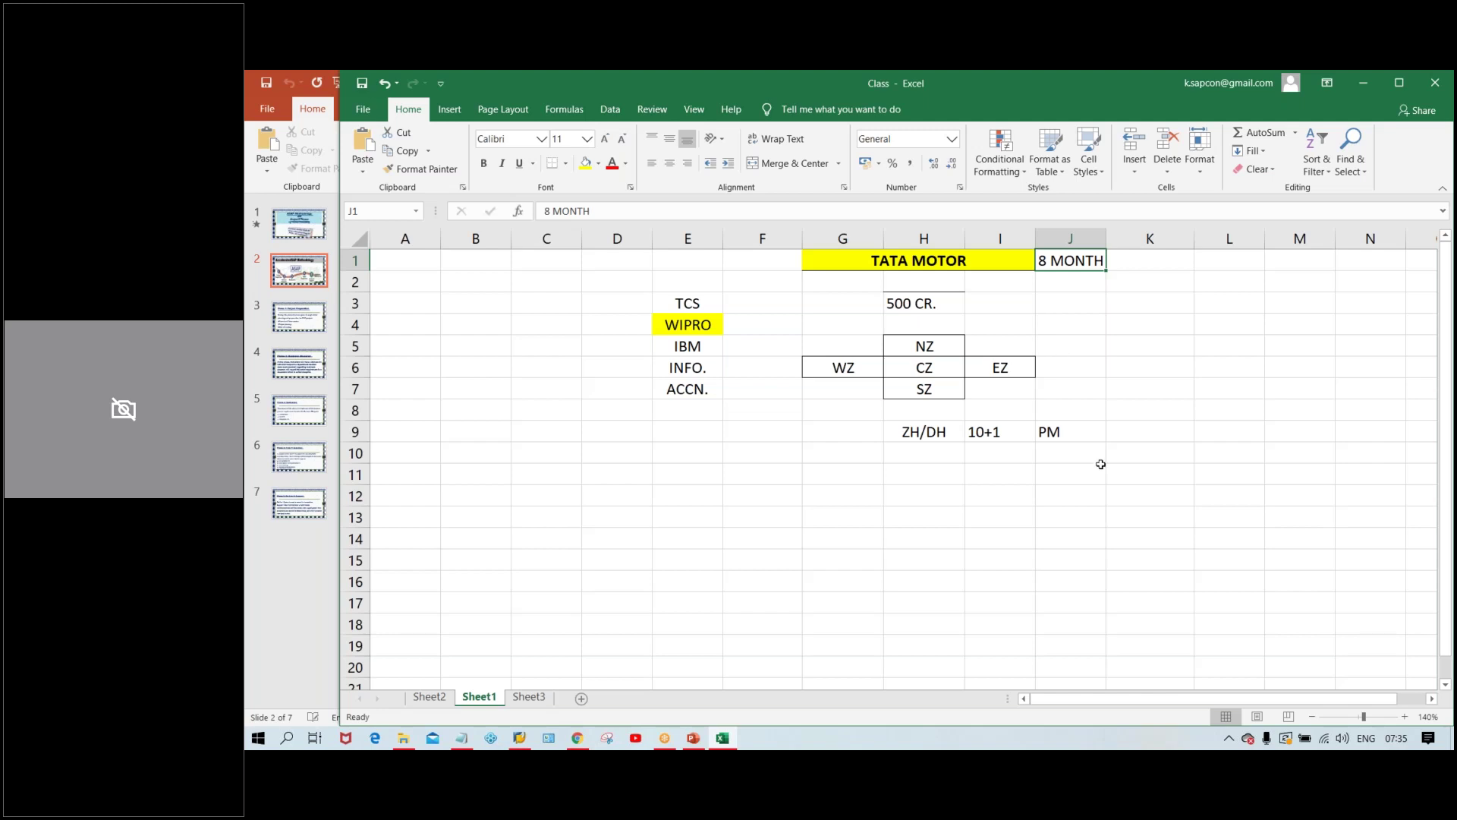
pyautogui.click(1077, 424)
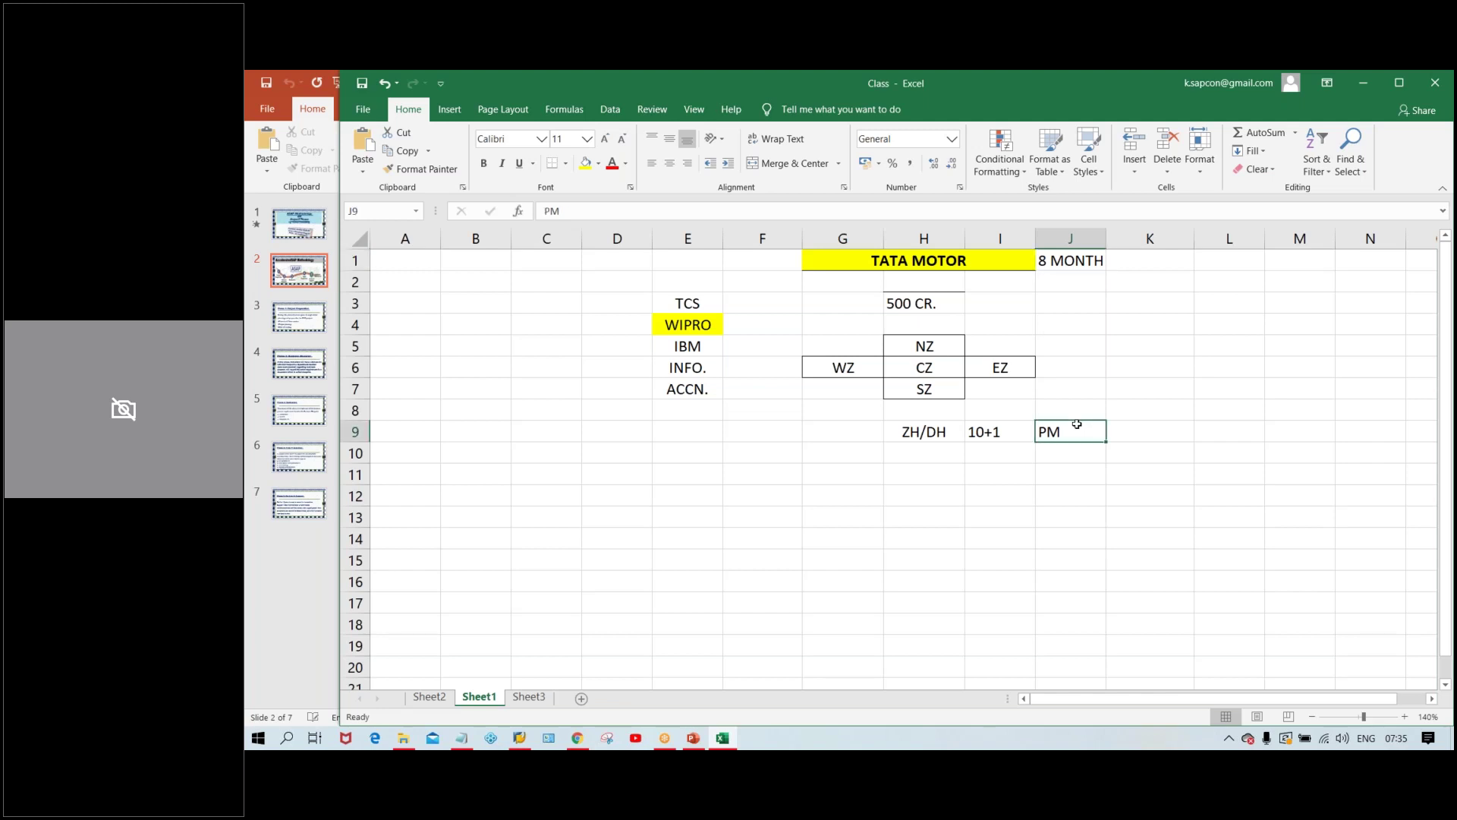
pyautogui.click(1056, 260)
pyautogui.click(981, 264)
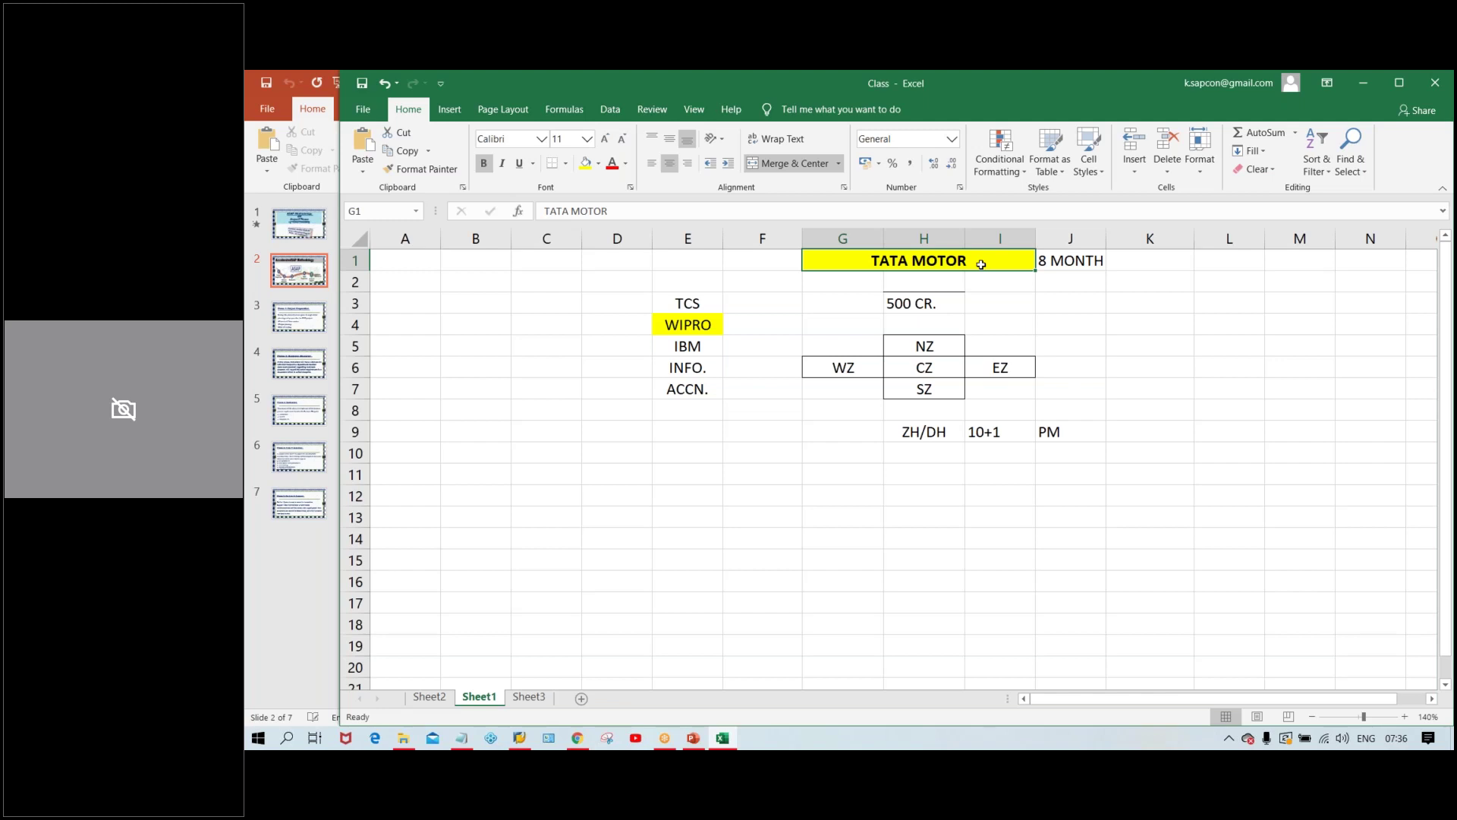
# Step: Enter WIPRO TECH. in cell F1, directly before the TATA MOTOR heading
pyautogui.click(730, 264)
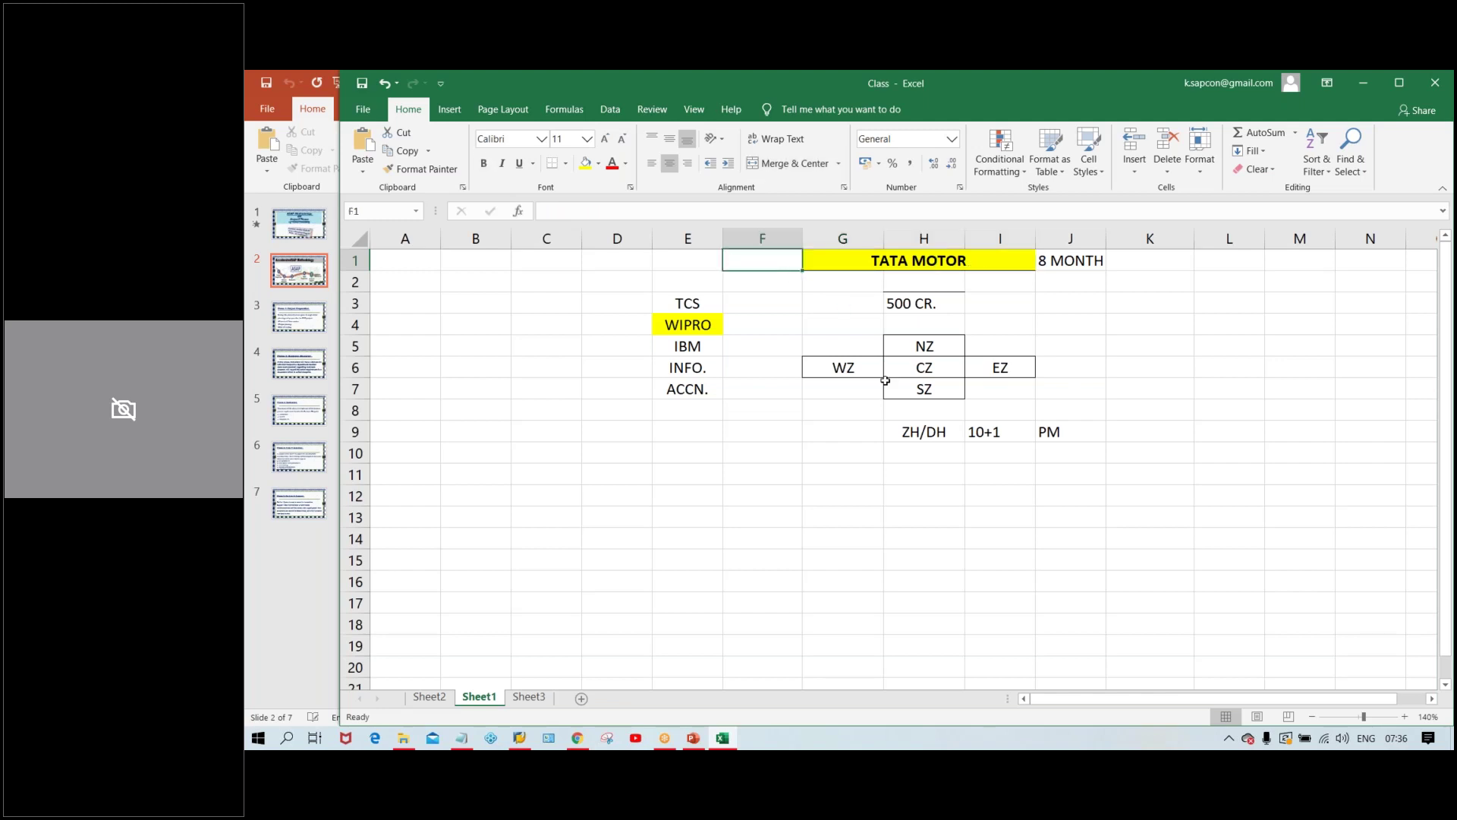
pyautogui.write('WIPRO')
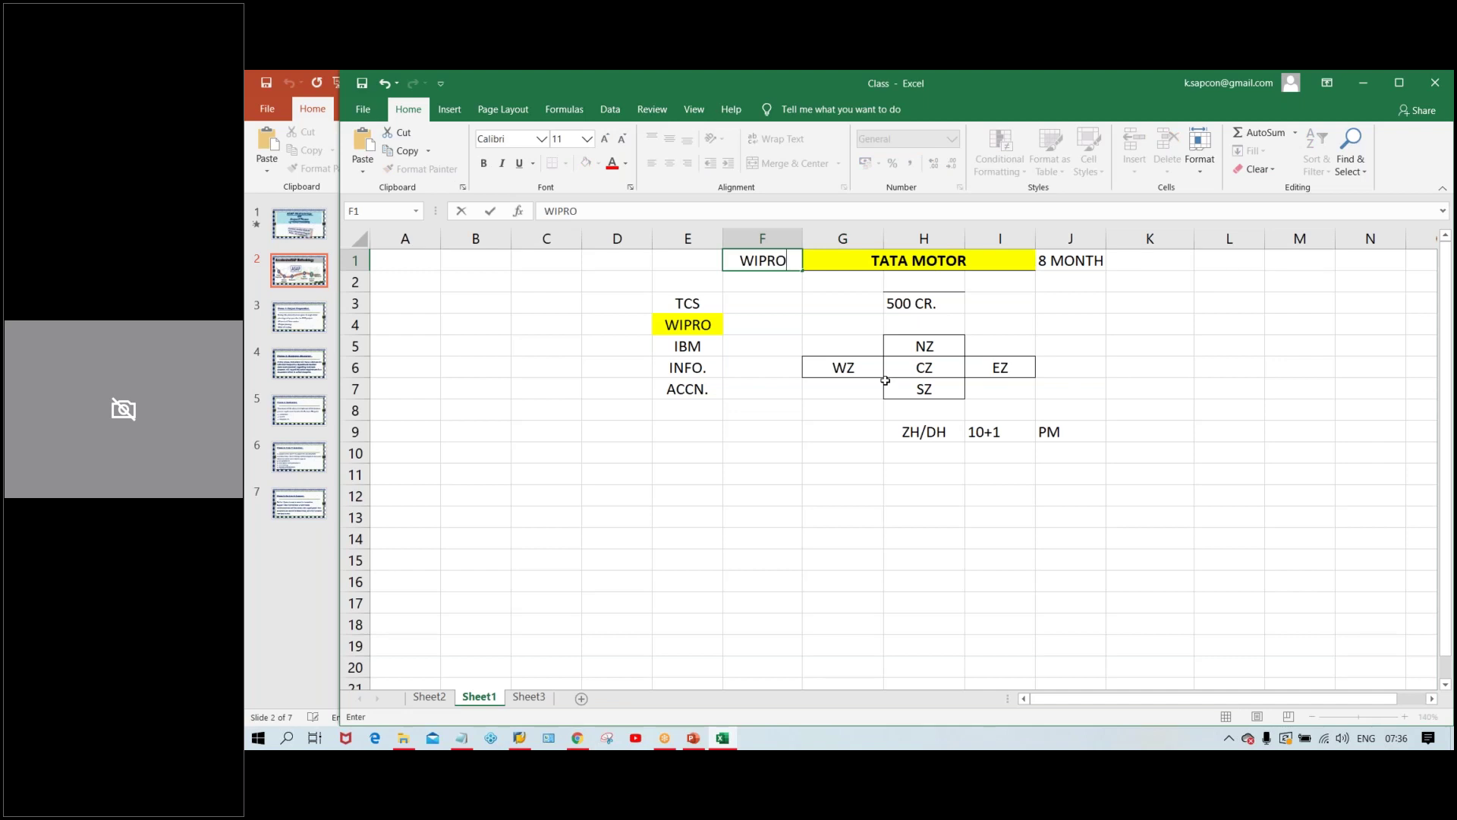
pyautogui.write(' TECH')
pyautogui.press('Return')
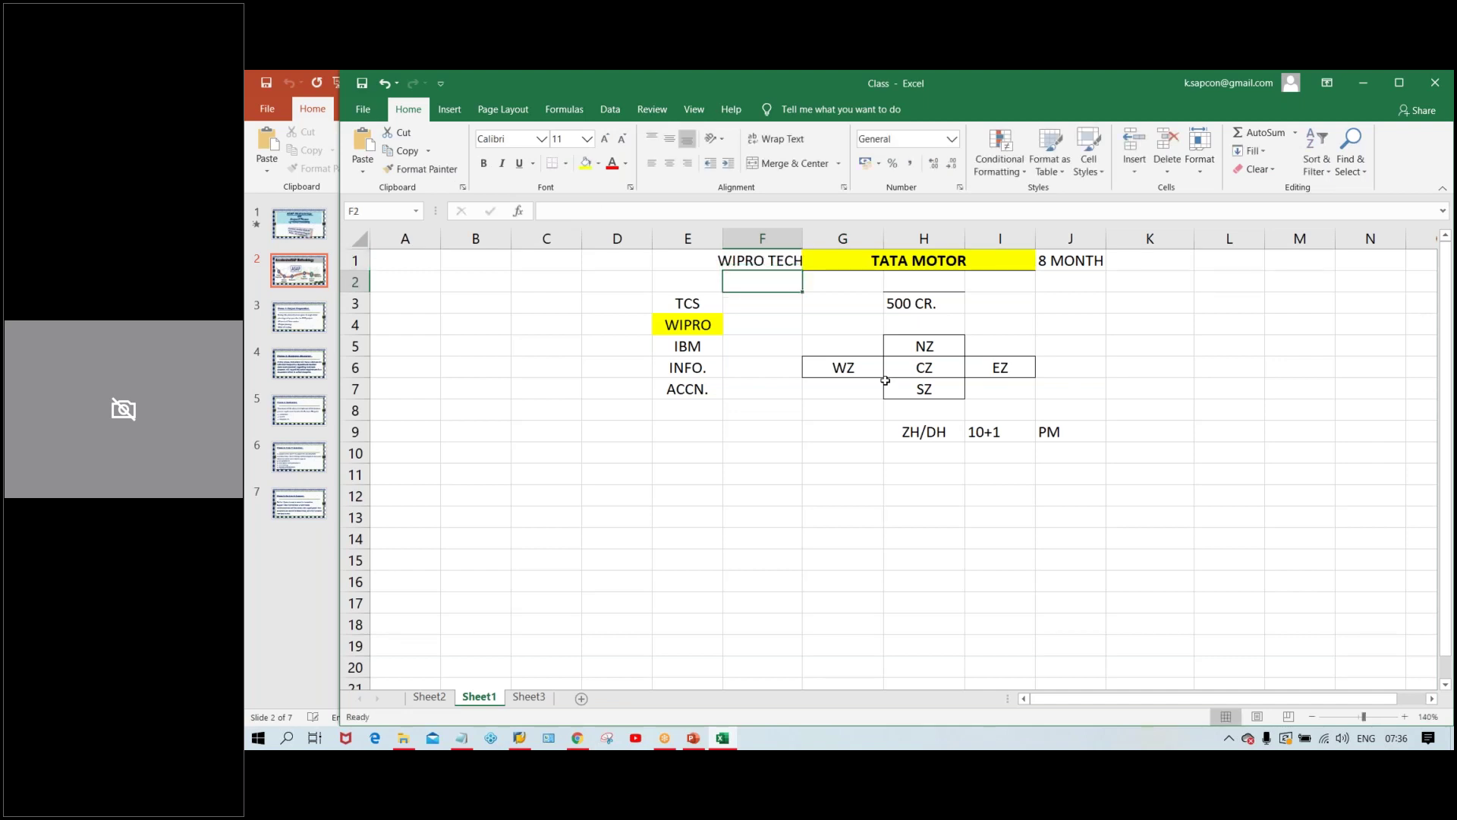
# Step: Fit column F to the width of its text and add a bottom border to the WIPRO TECH. cell
pyautogui.doubleClick(802, 238)
pyautogui.click(768, 258)
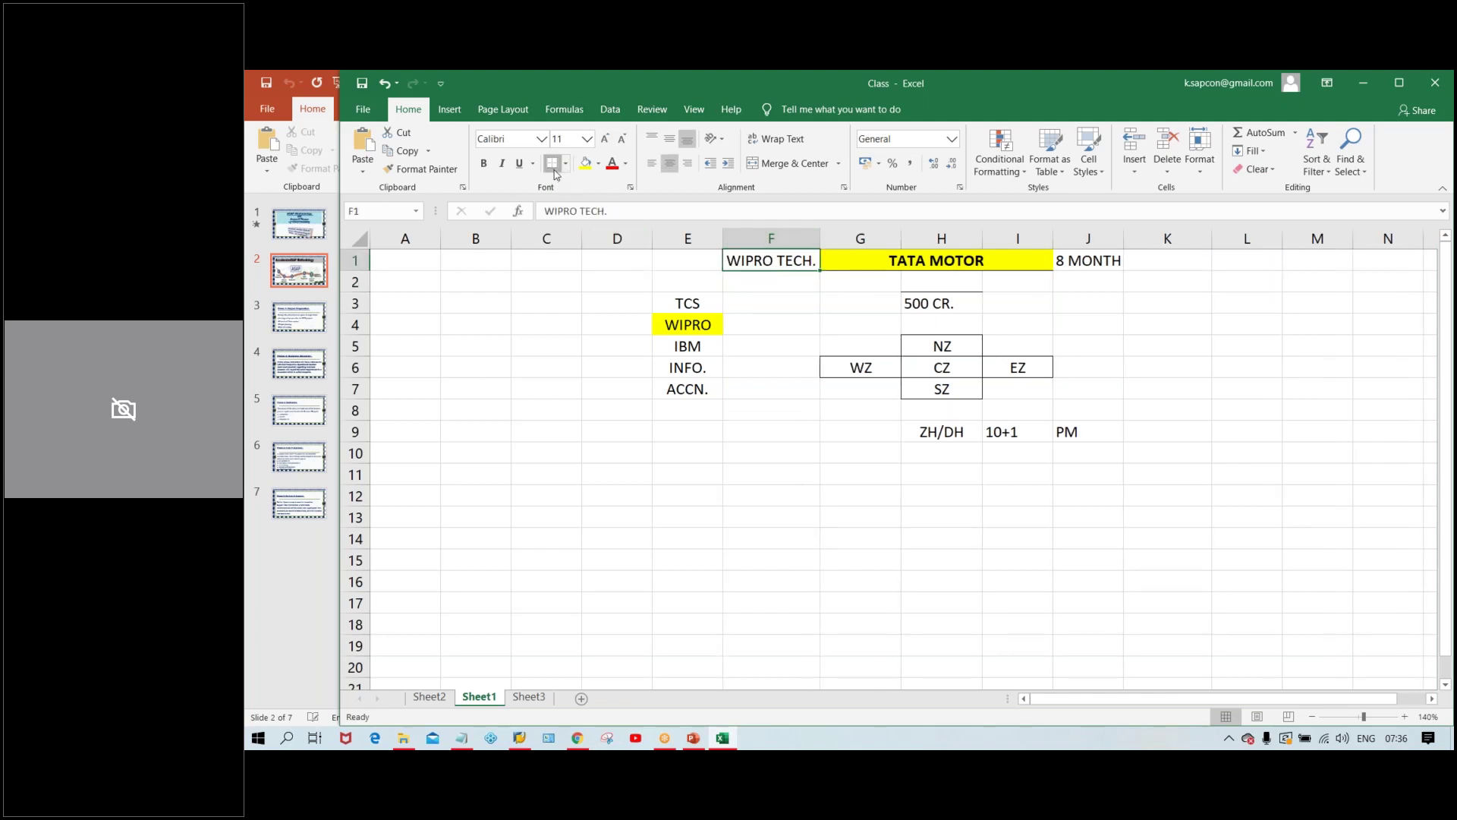
pyautogui.click(776, 357)
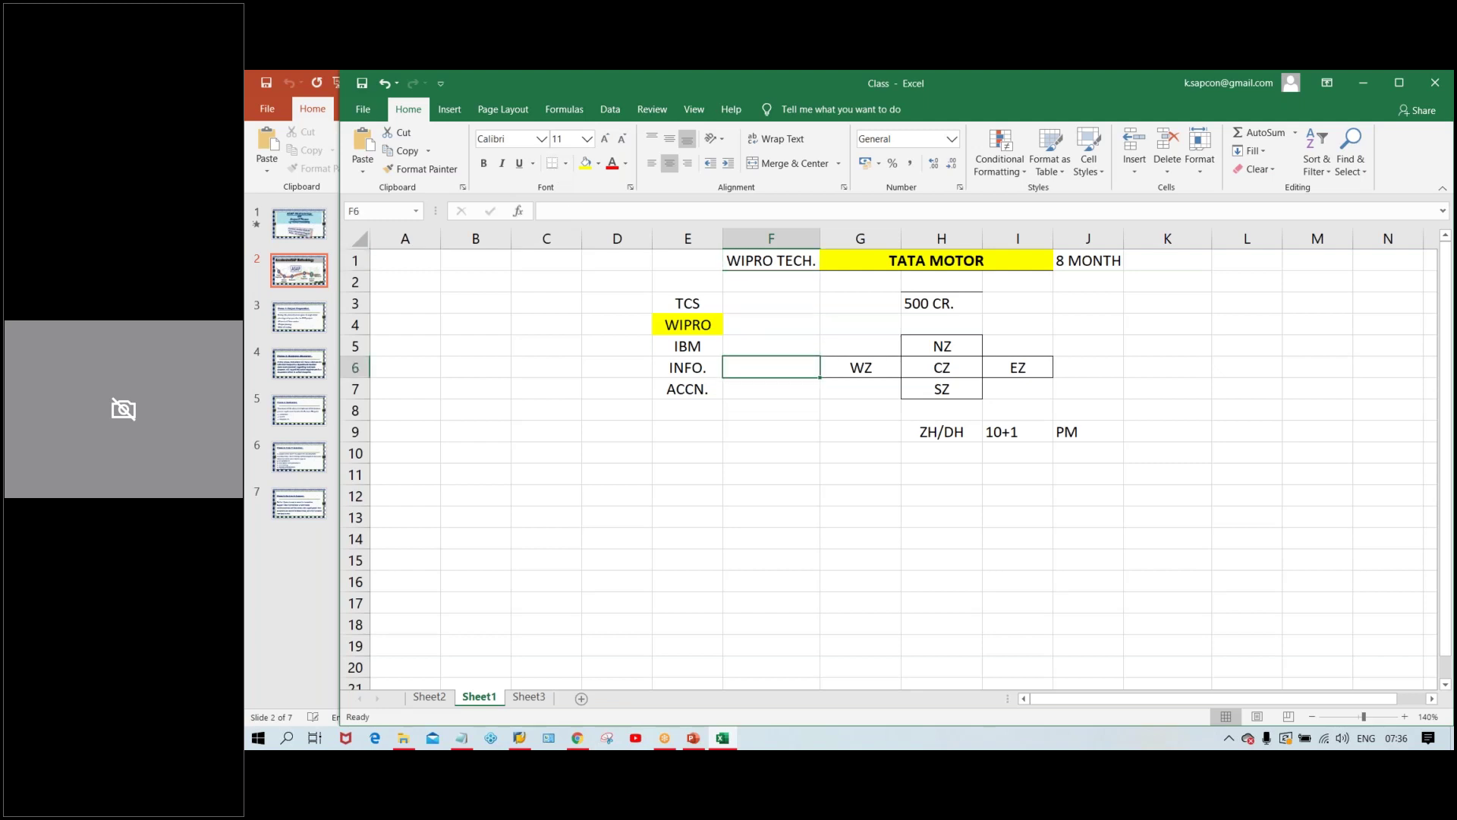
# Step: Review the WIPRO TECH., TATA MOTOR, 8 MONTH and PM cells of the example diagram
pyautogui.click(774, 263)
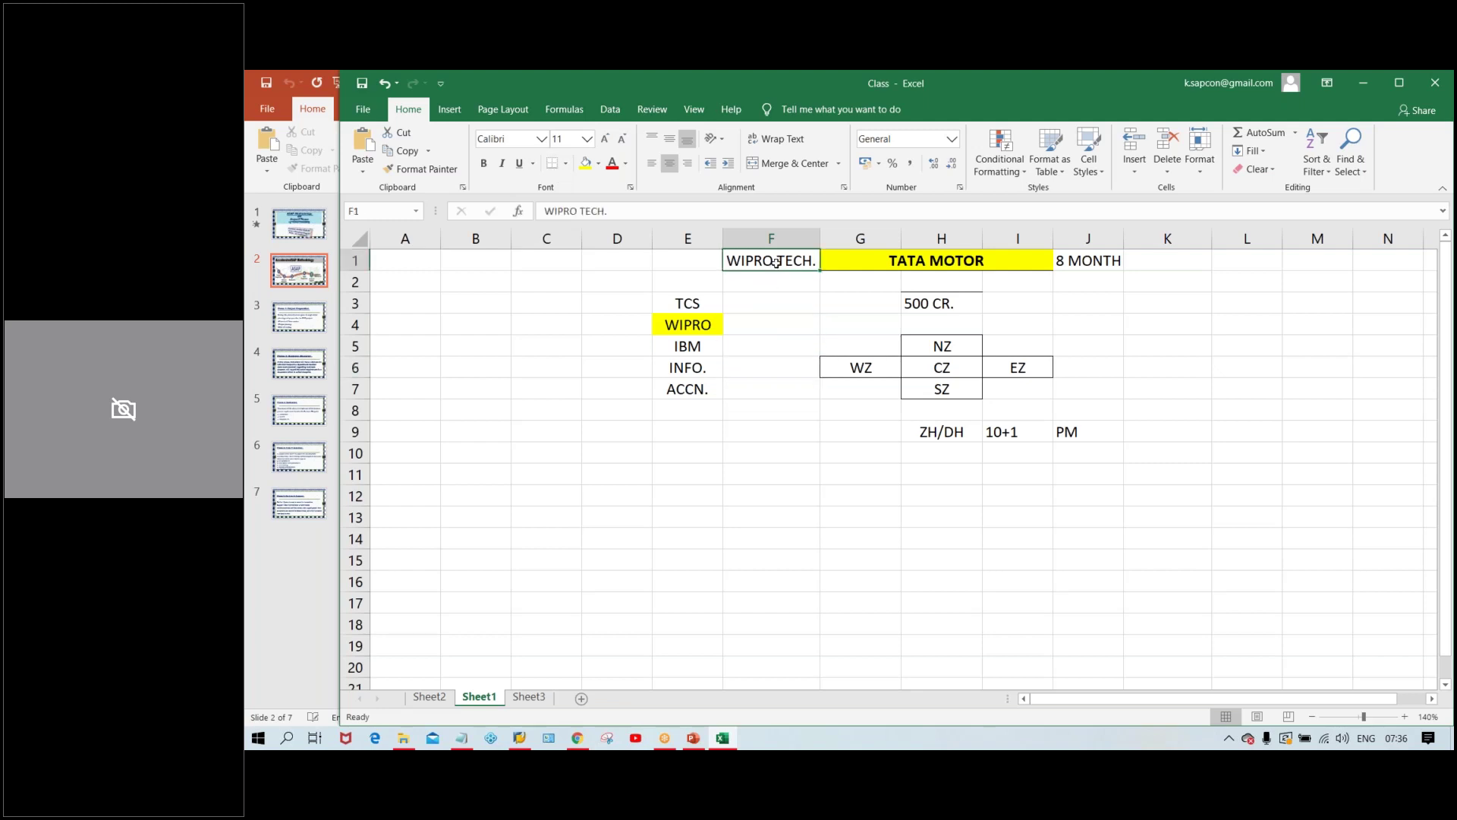
pyautogui.click(767, 281)
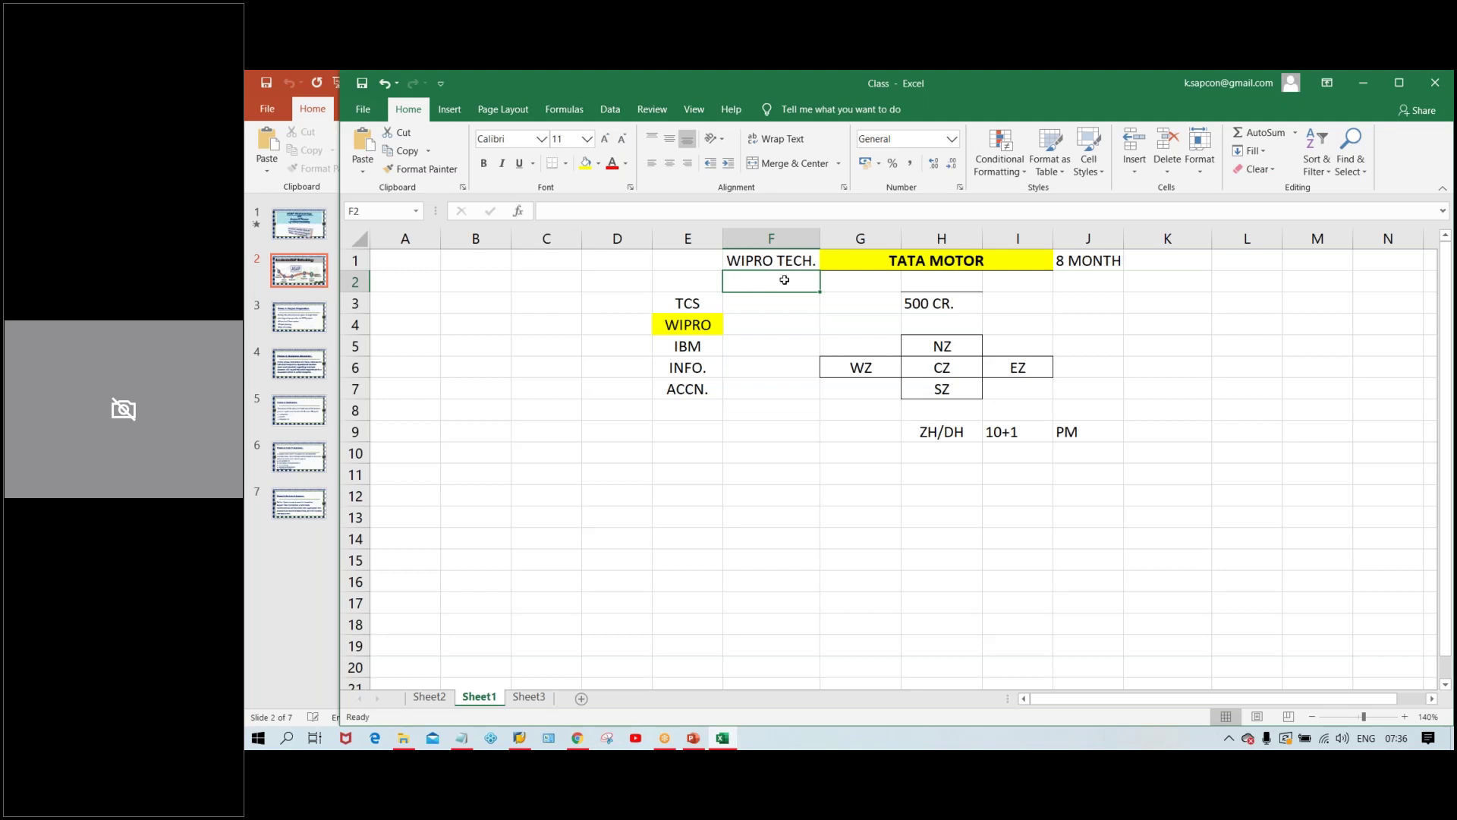
pyautogui.click(927, 260)
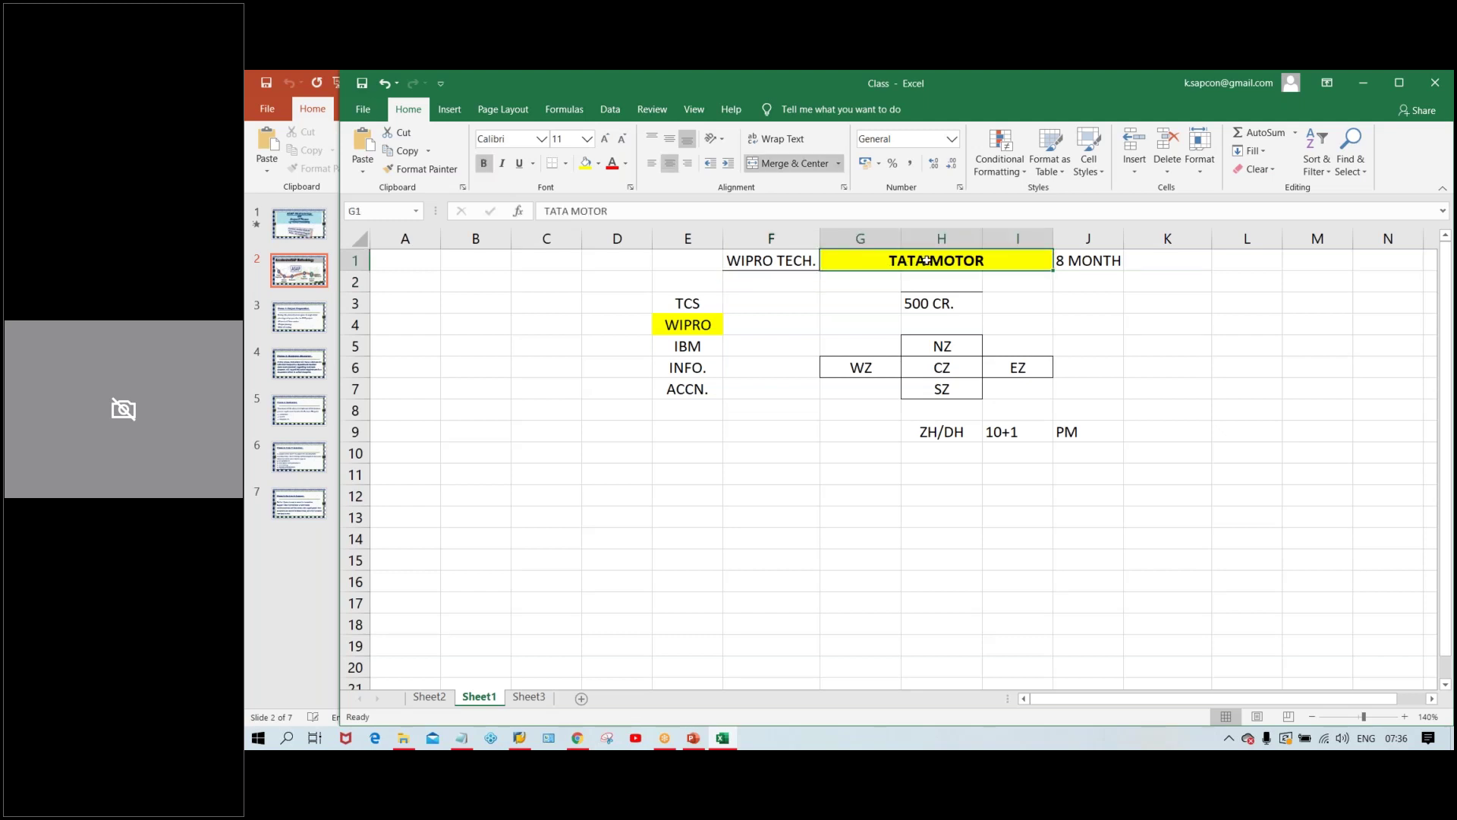
pyautogui.click(774, 265)
pyautogui.click(955, 260)
pyautogui.click(1090, 259)
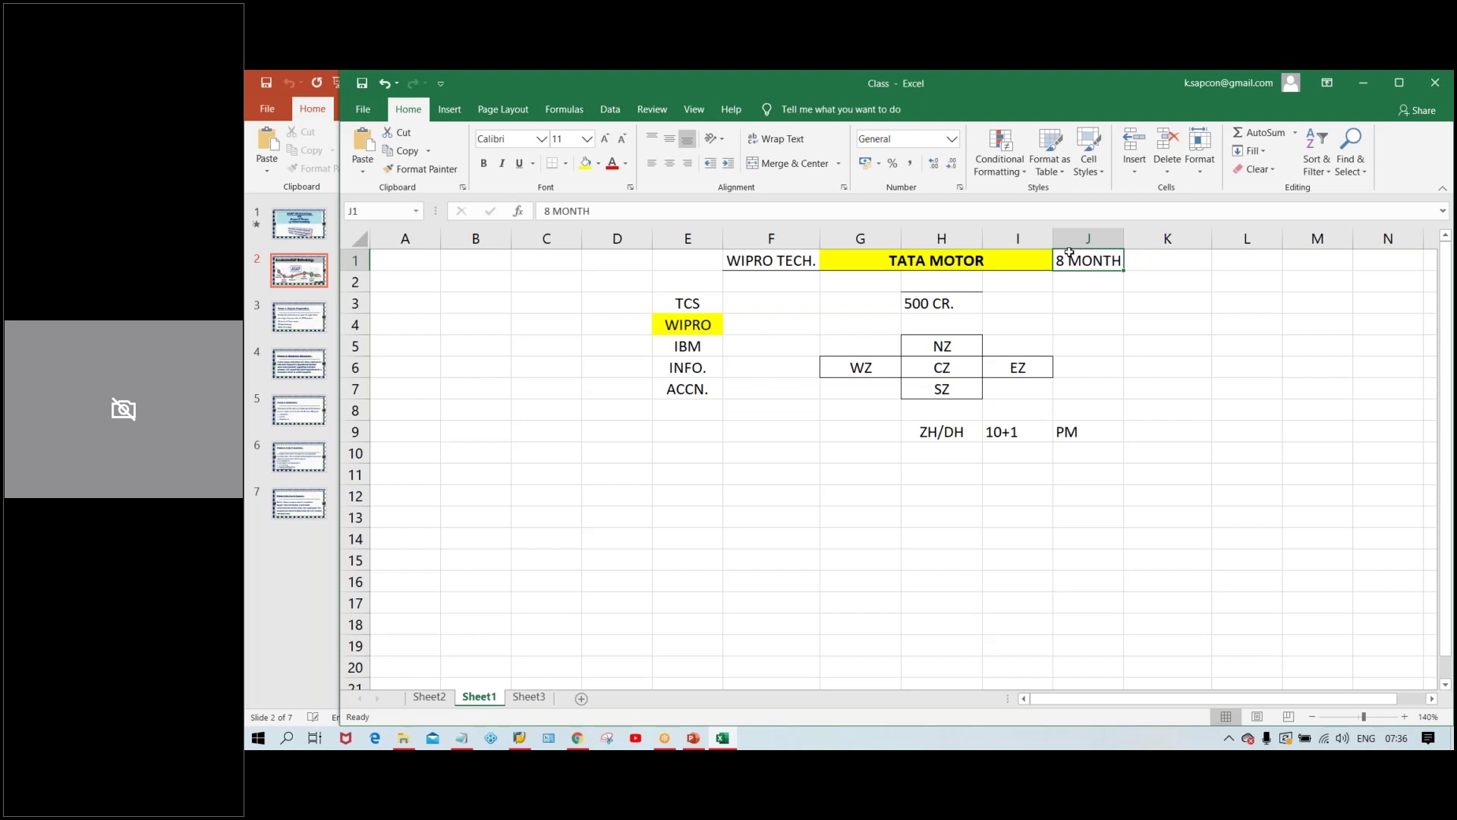
pyautogui.click(999, 261)
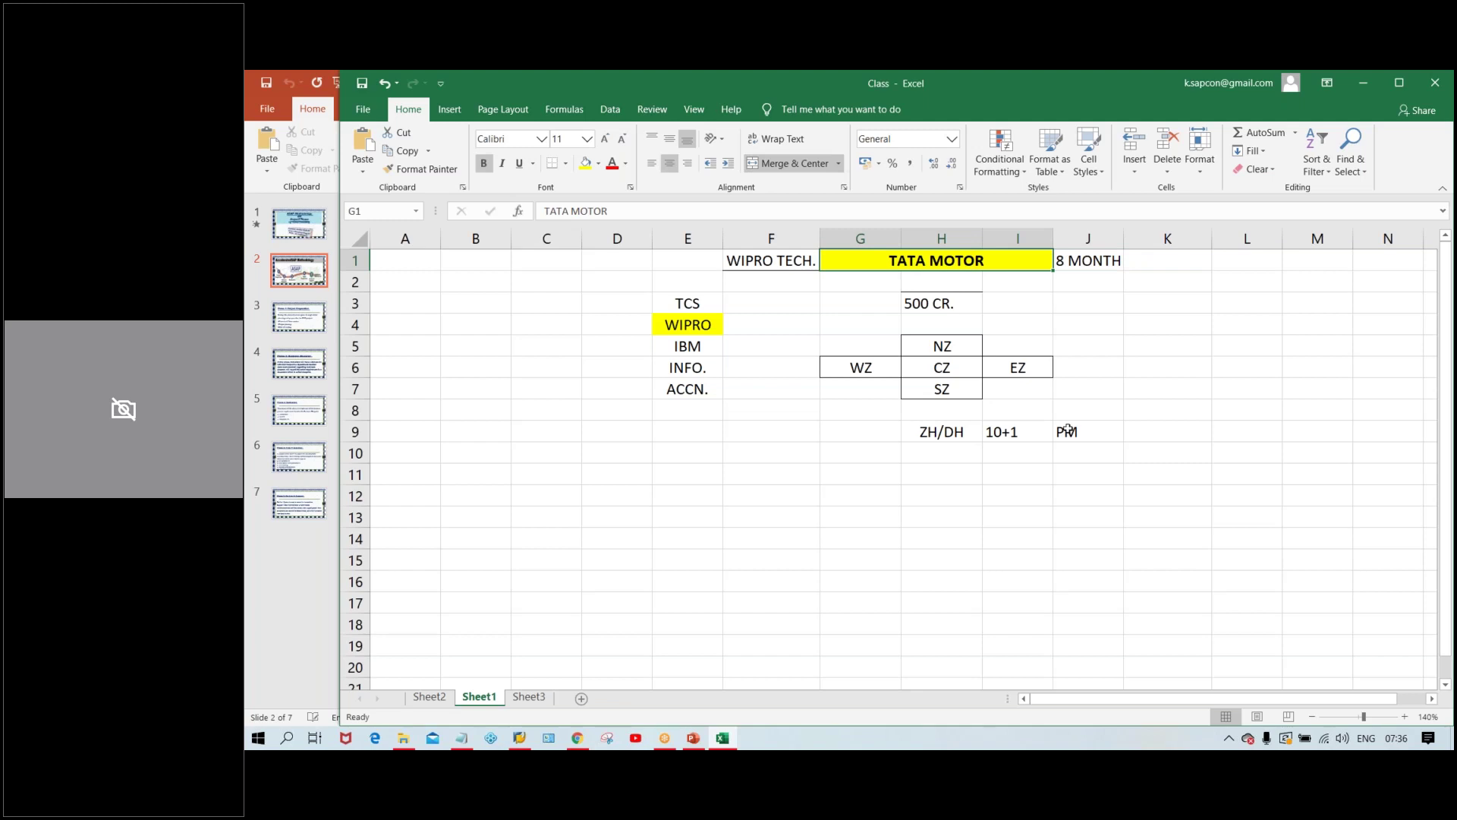
pyautogui.click(1099, 433)
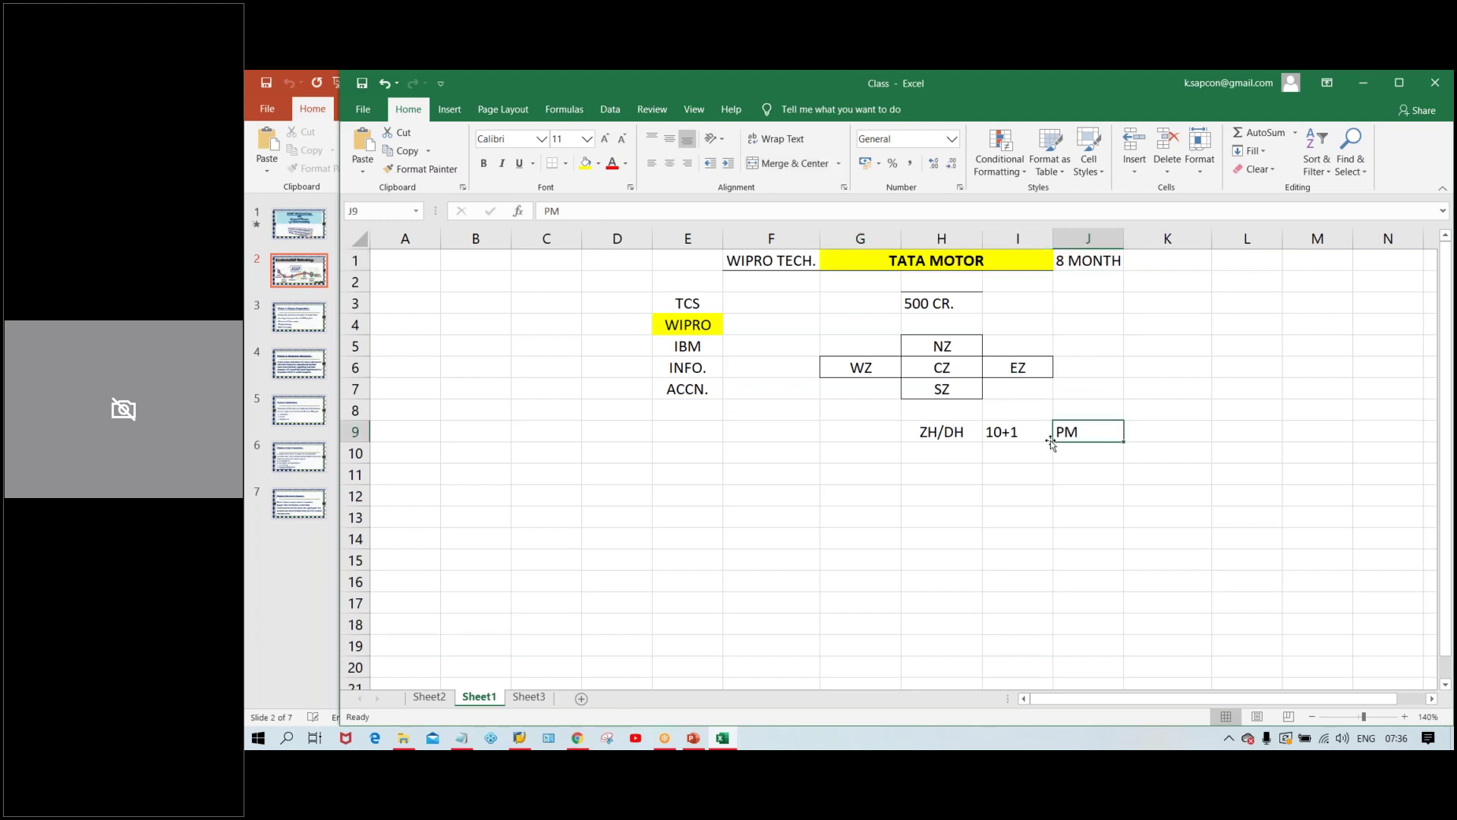
pyautogui.click(969, 263)
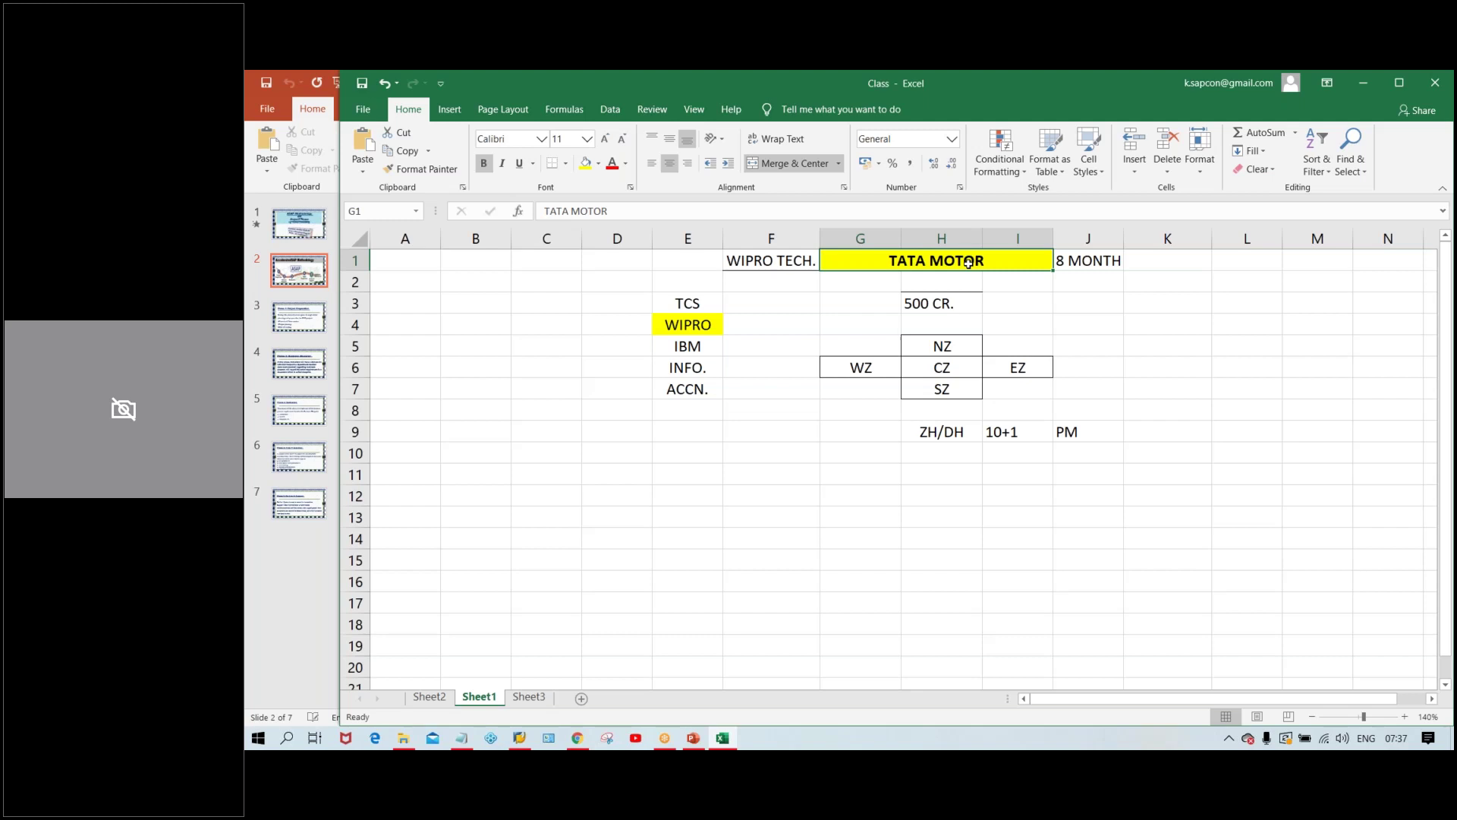
pyautogui.click(1103, 272)
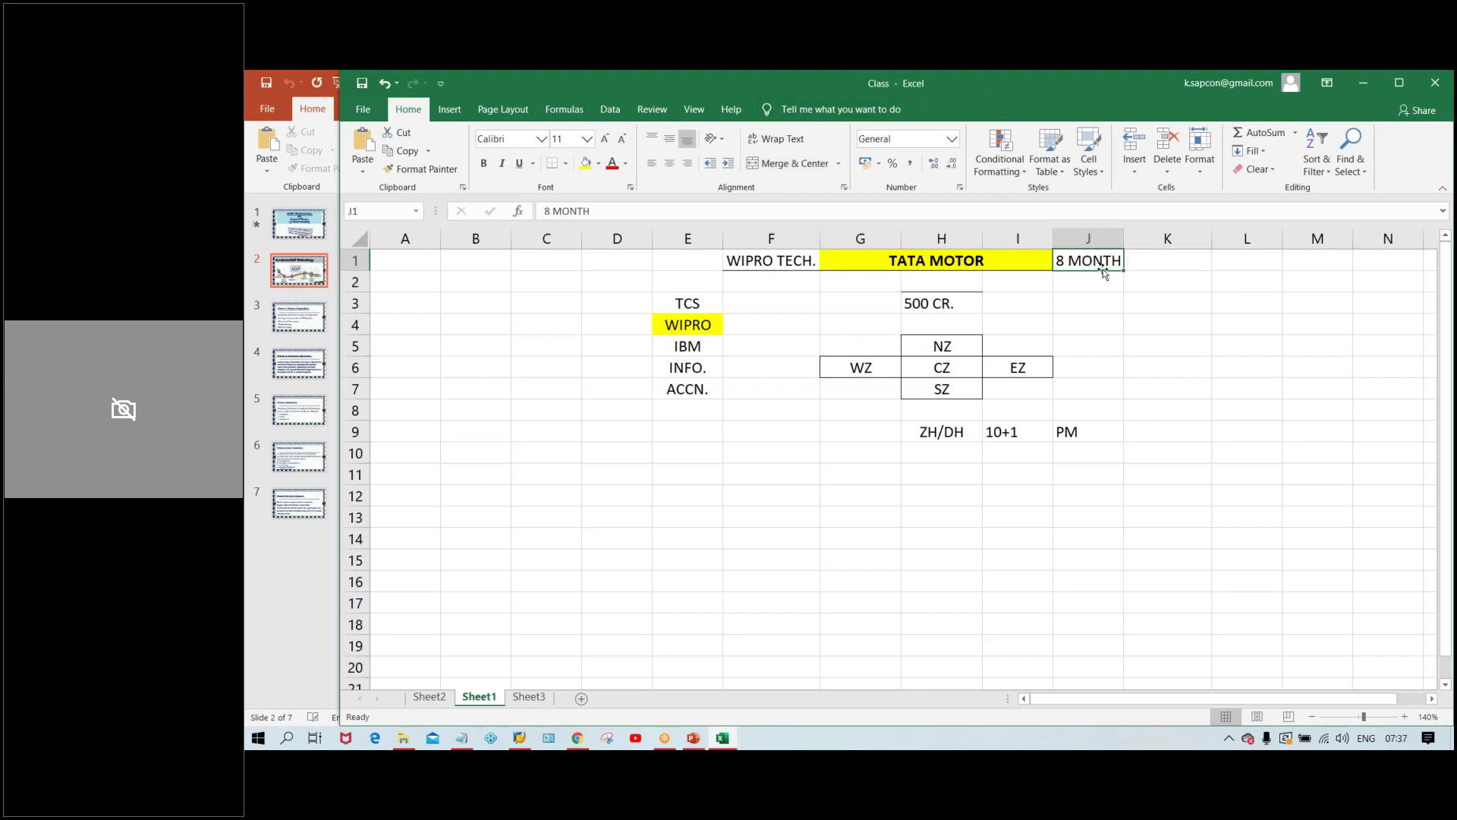
pyautogui.click(1075, 434)
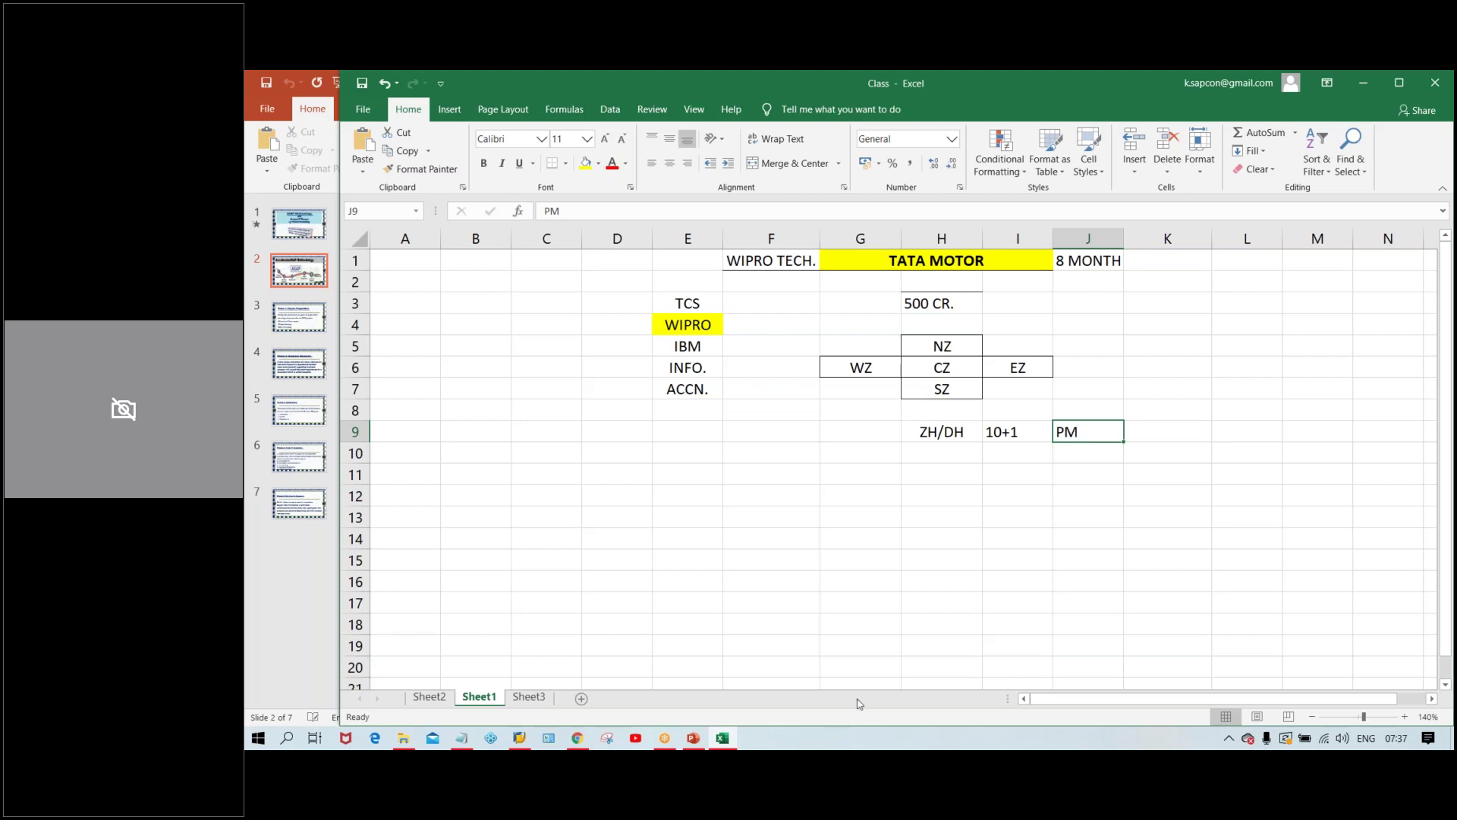
# Step: View the AcceleratedSAP Methodology slide in PowerPoint and return to the Class workbook in Excel
pyautogui.click(693, 740)
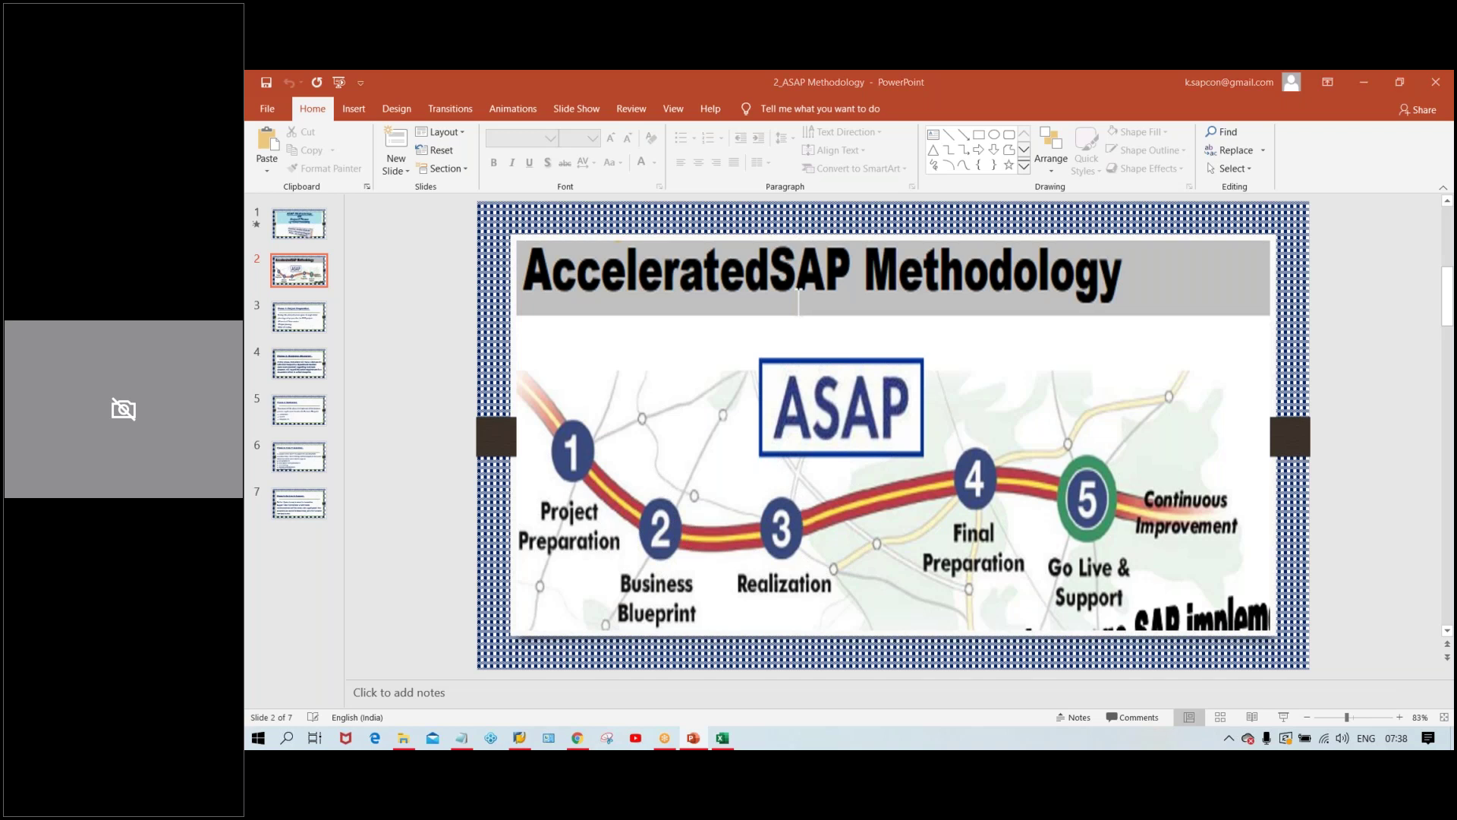
pyautogui.hotkey('alt', 'Tab')
pyautogui.click(1098, 516)
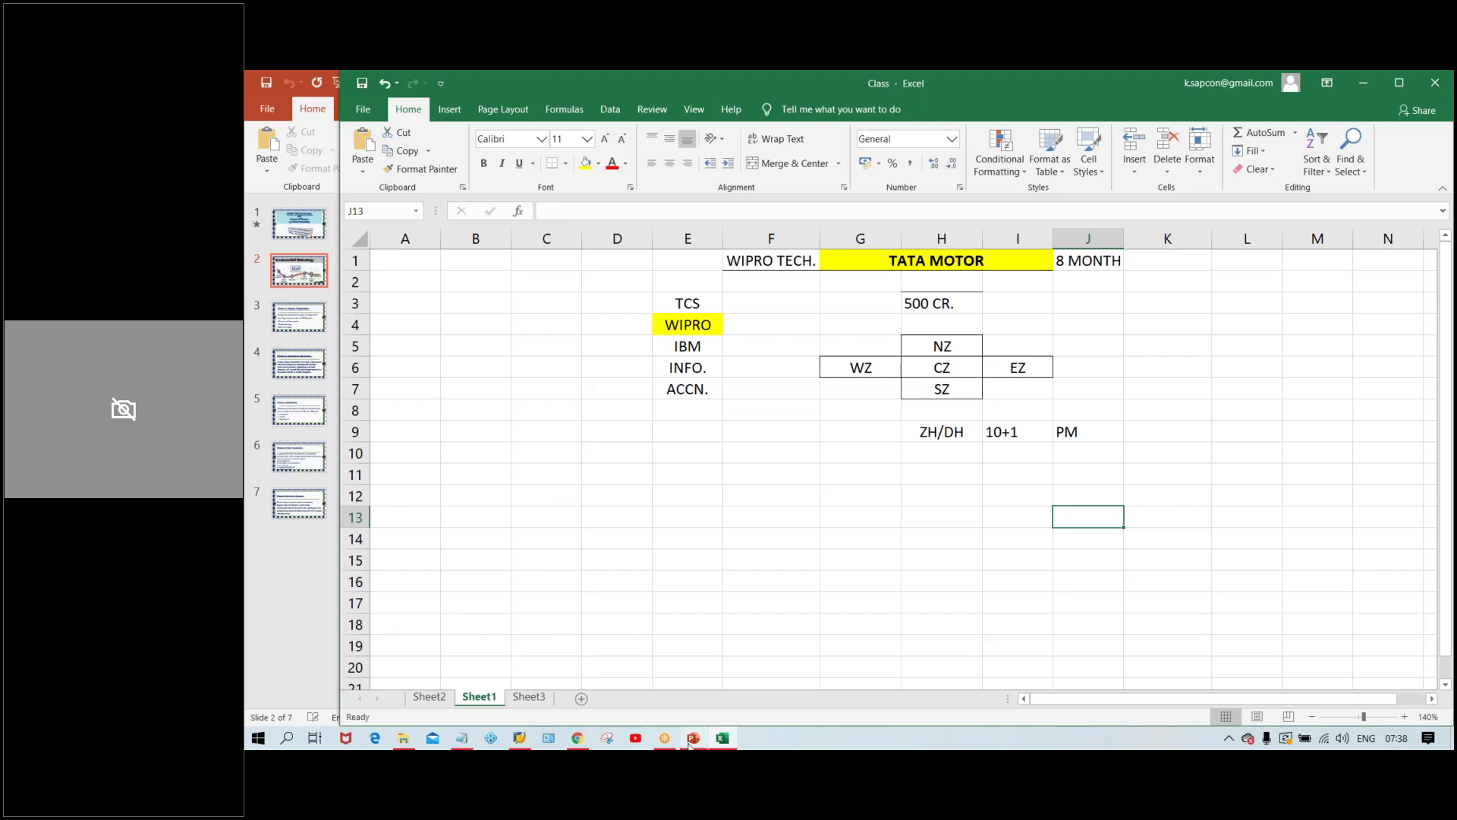
# Step: Switch to the 2_ASAP Methodology presentation in PowerPoint, view the Phase 1: Project Preparation slide and return to the ASAP roadmap slide
pyautogui.moveTo(690, 746)
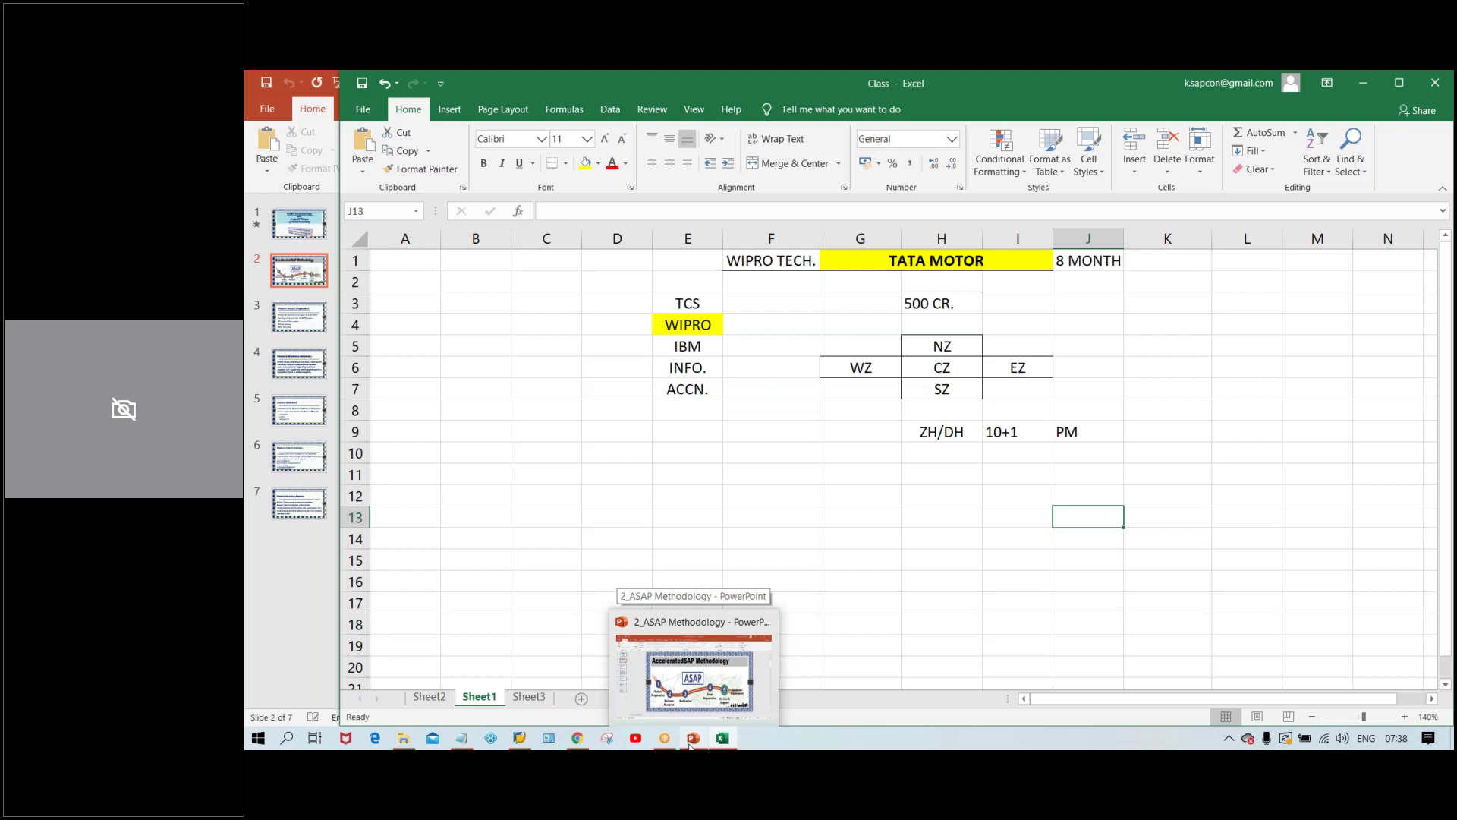
pyautogui.click(692, 671)
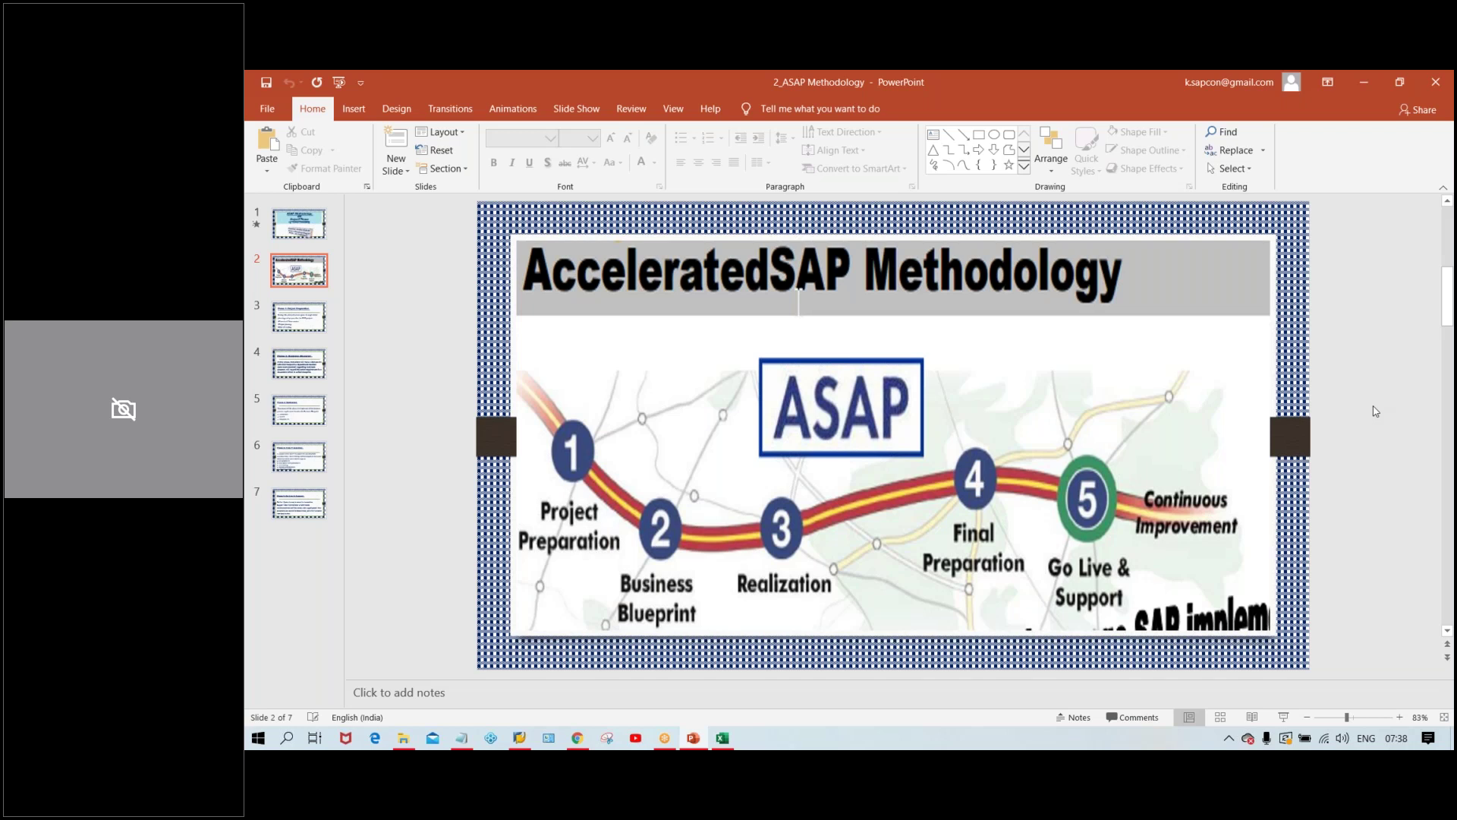
pyautogui.scroll(-1, 1375, 411)
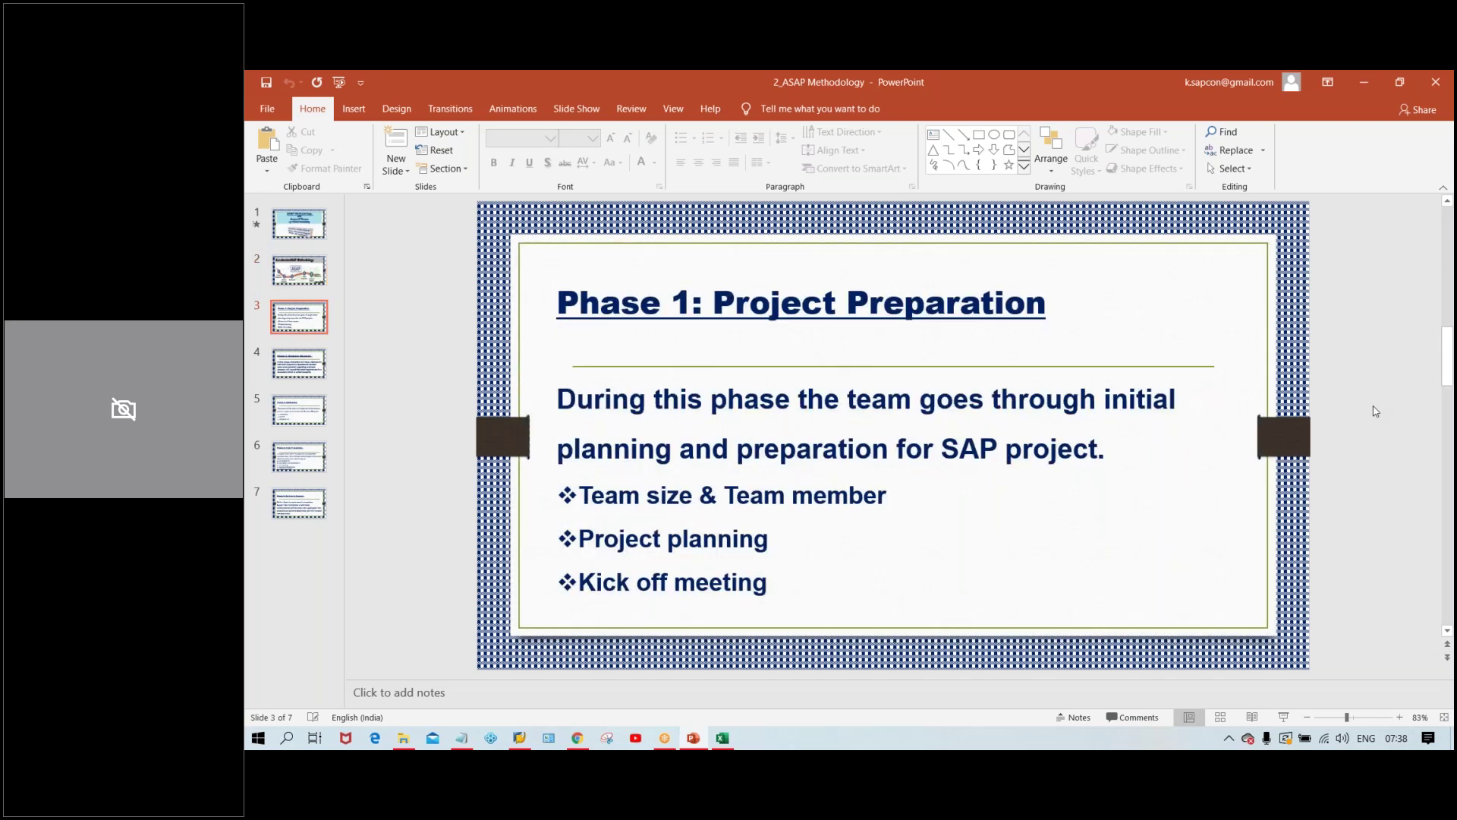
pyautogui.scroll(1, 1376, 410)
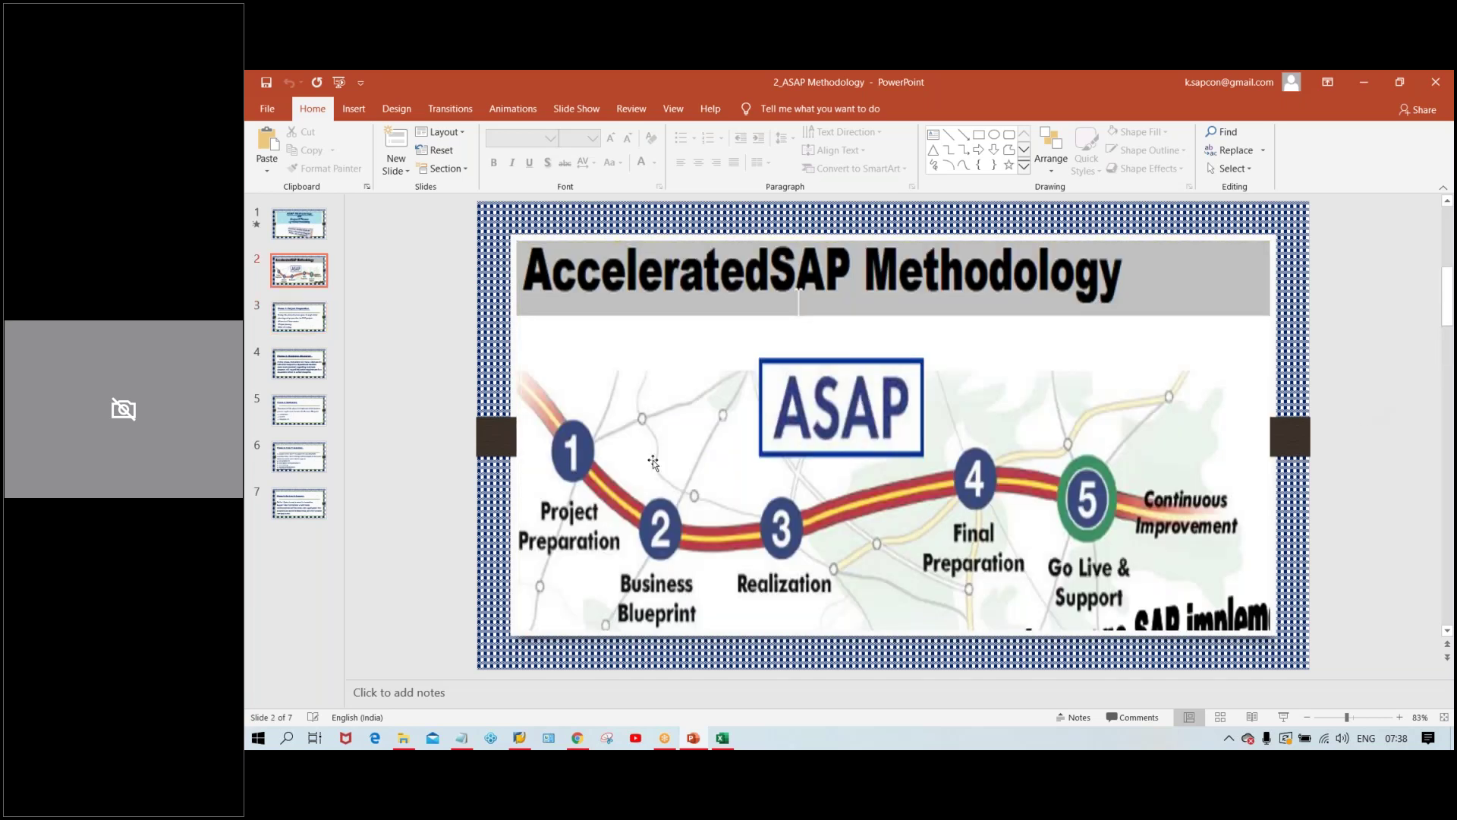